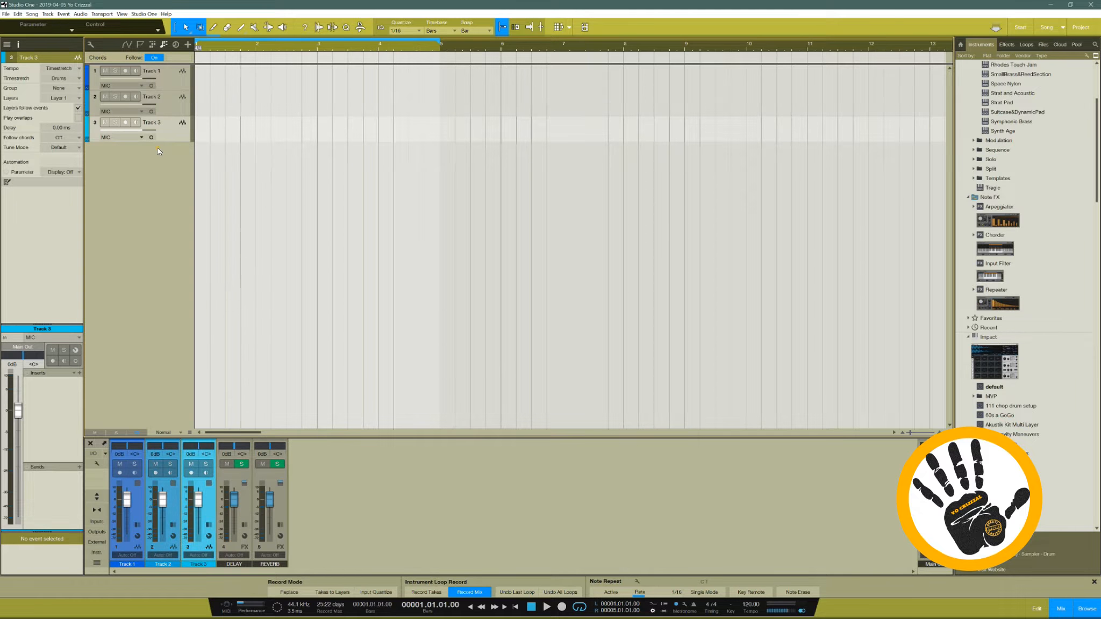
Add a fourth audio track and pack Tracks 1 to 4 into a folder.
{"action": "left_click", "coordinate": [174, 163]}
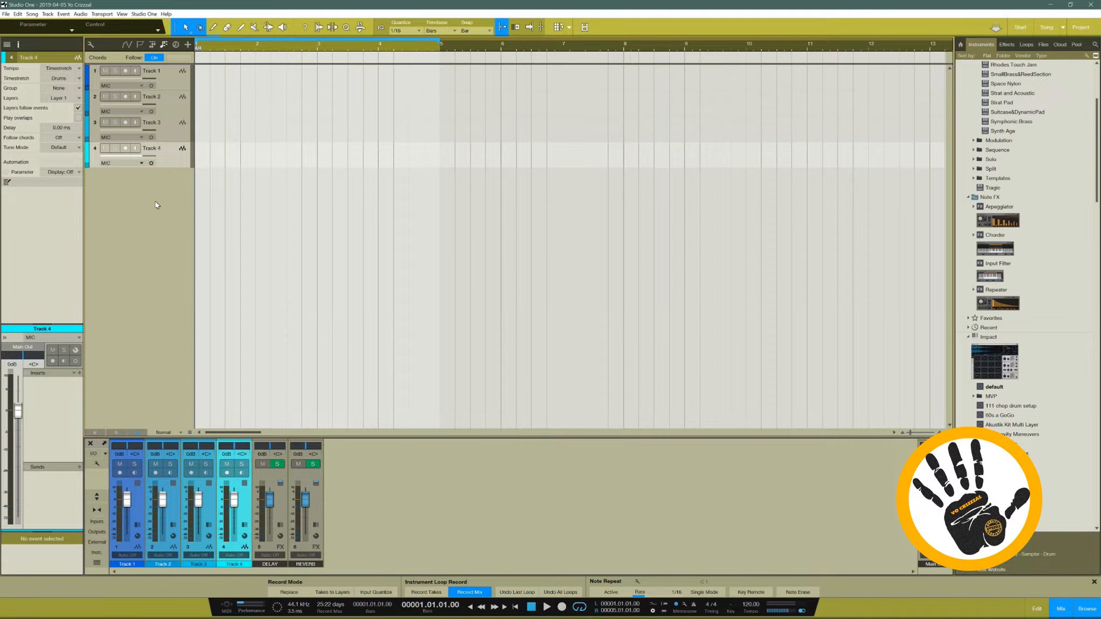
{"action": "left_click", "coordinate": [167, 80]}
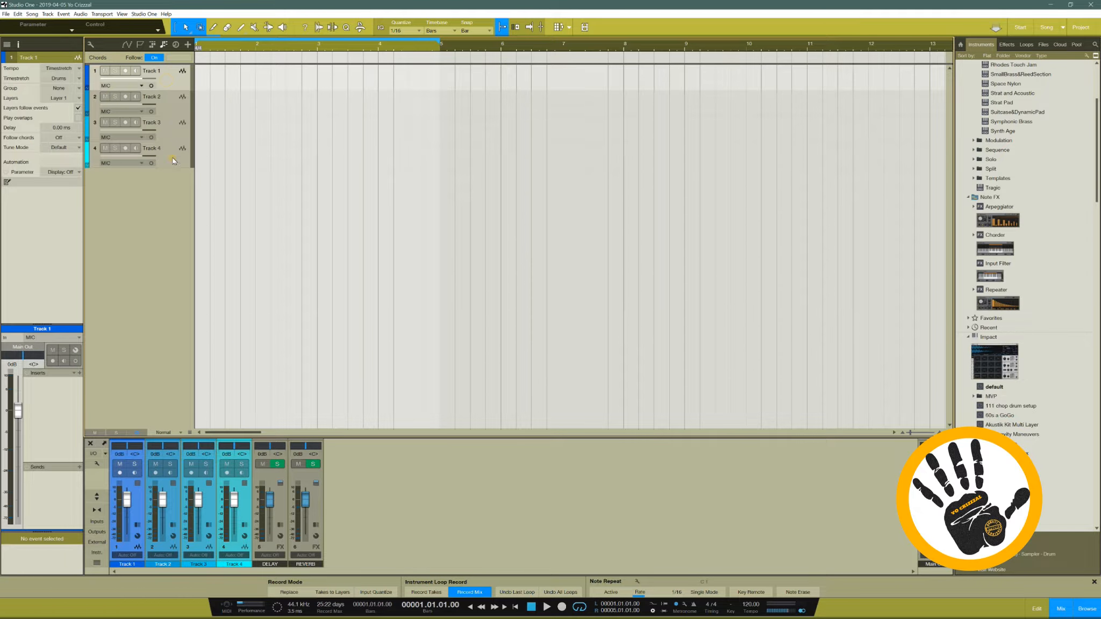
{"action": "left_click", "coordinate": [173, 160], "text": "shift"}
{"action": "right_click", "coordinate": [171, 79]}
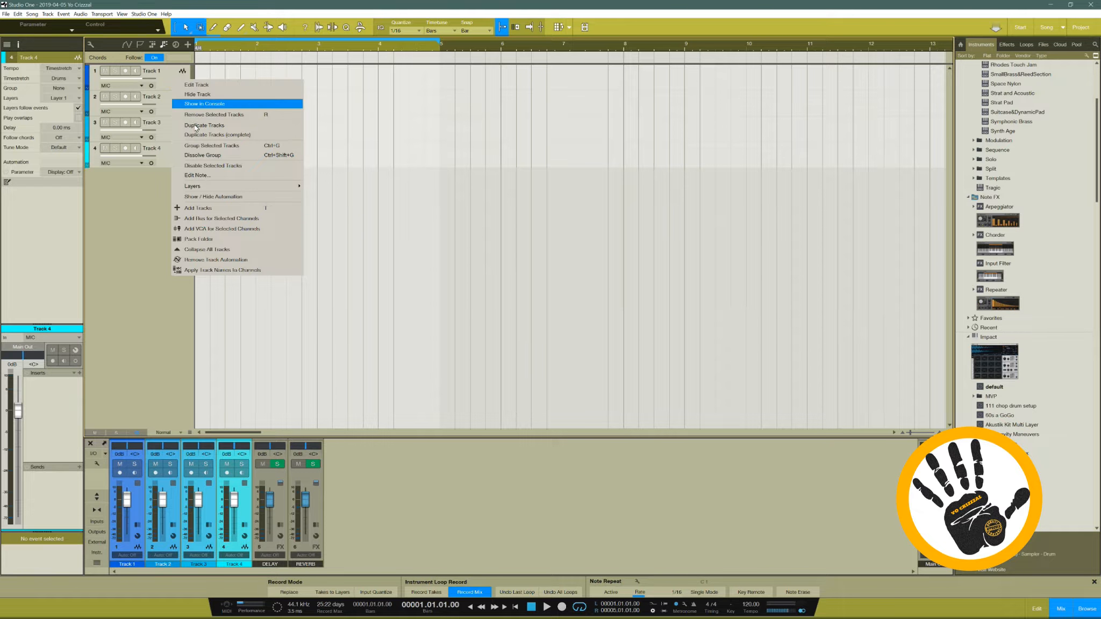
{"action": "left_click", "coordinate": [204, 240]}
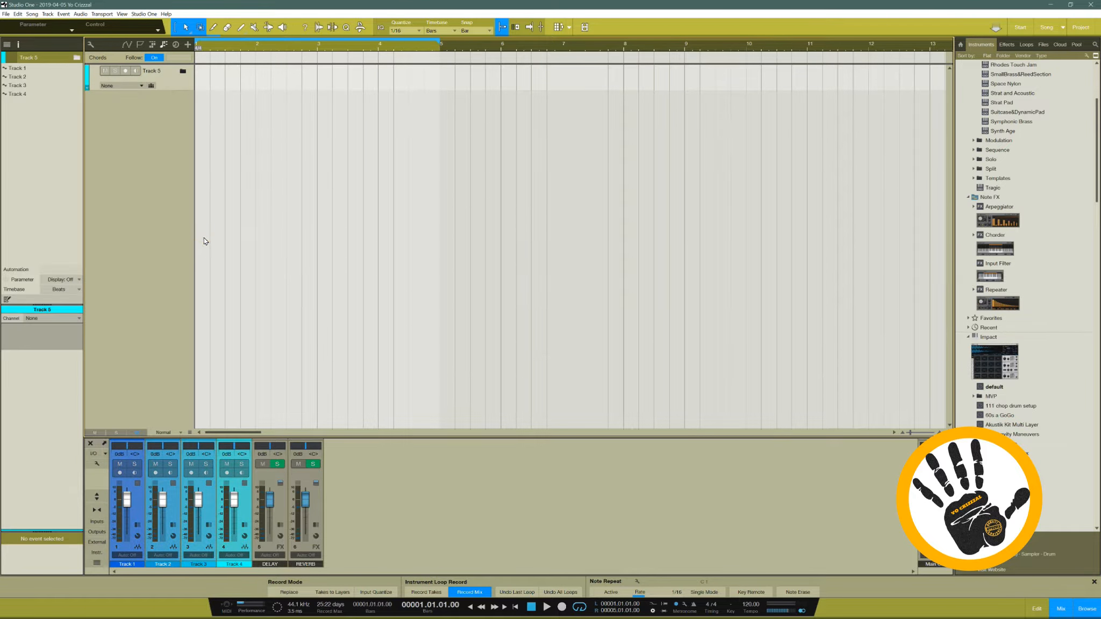
Check the tracks inside the new folder and color the folder with its tracks yellow.
{"action": "left_click", "coordinate": [182, 72]}
{"action": "left_click", "coordinate": [183, 72]}
{"action": "left_click", "coordinate": [183, 72]}
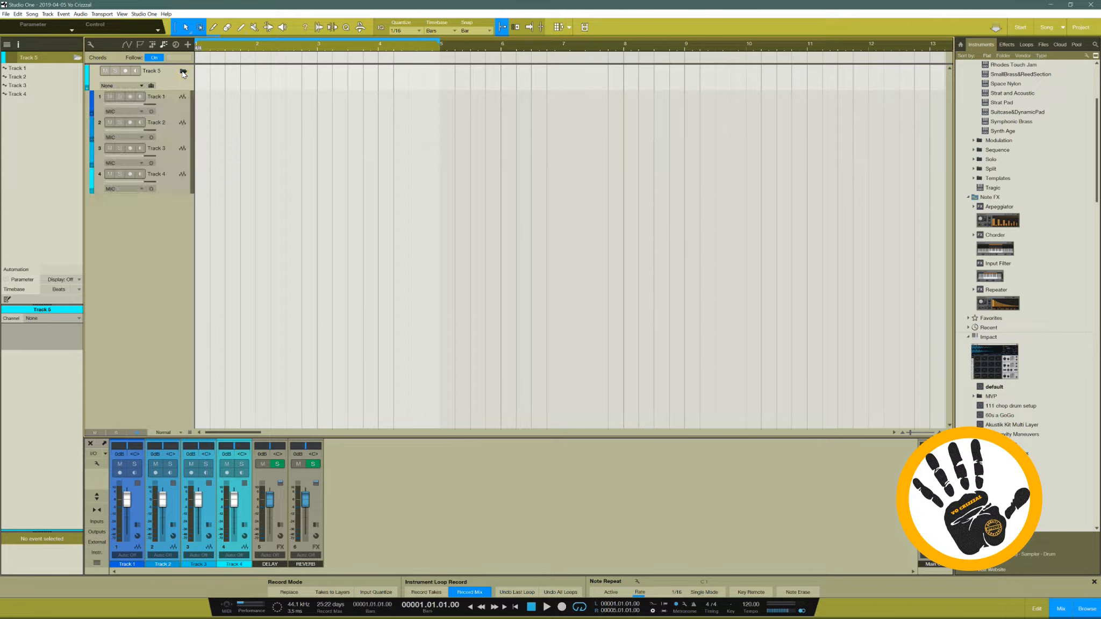
{"action": "left_click", "coordinate": [183, 72]}
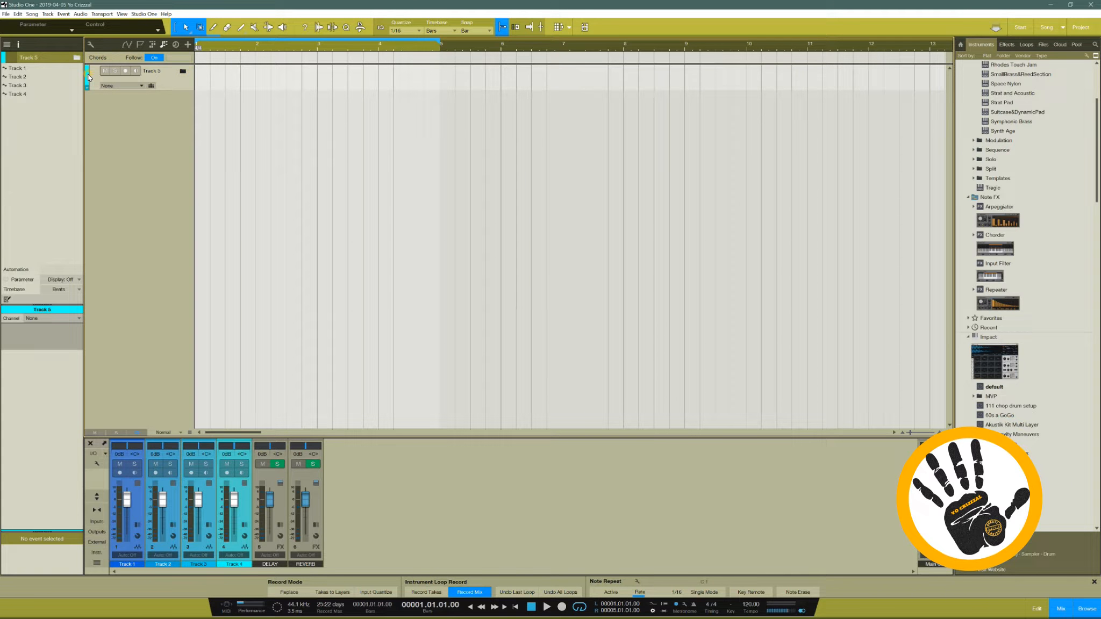
{"action": "left_click", "coordinate": [88, 76]}
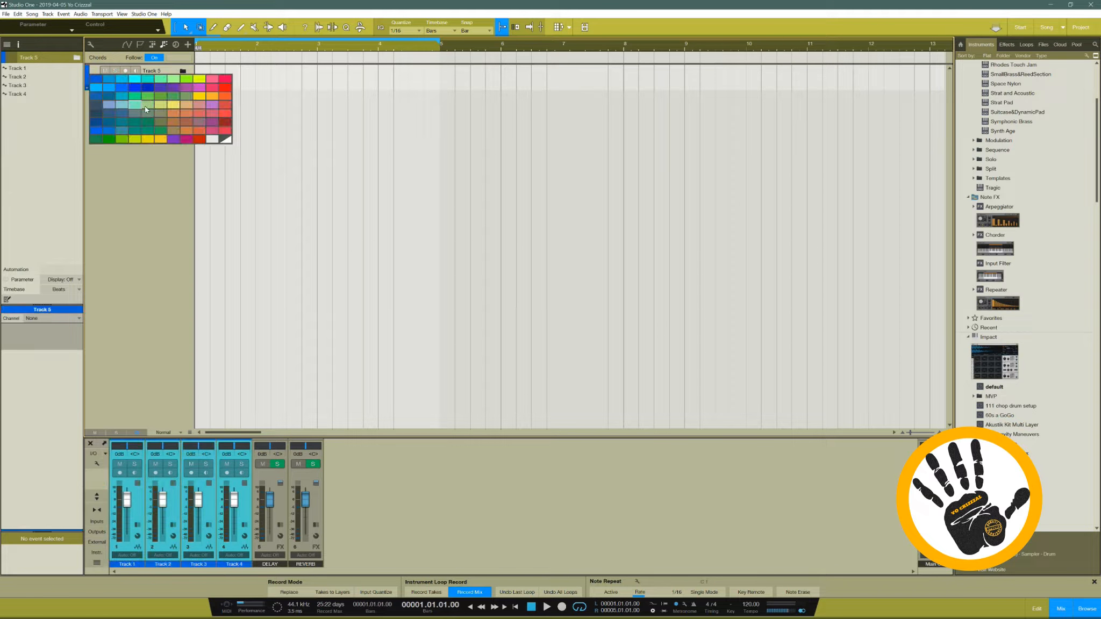
{"action": "left_click", "coordinate": [201, 80]}
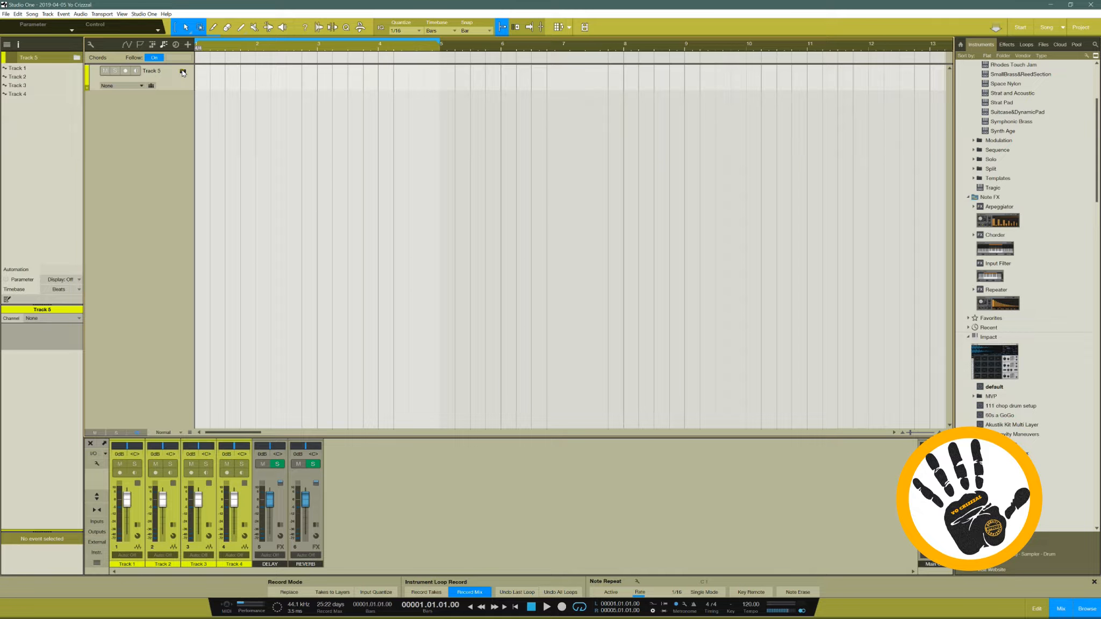
Rename the folder track HOOK and check that it expands and collapses.
{"action": "left_click", "coordinate": [183, 72]}
{"action": "left_click", "coordinate": [183, 71]}
{"action": "key", "text": "Return"}
{"action": "left_click", "coordinate": [184, 72]}
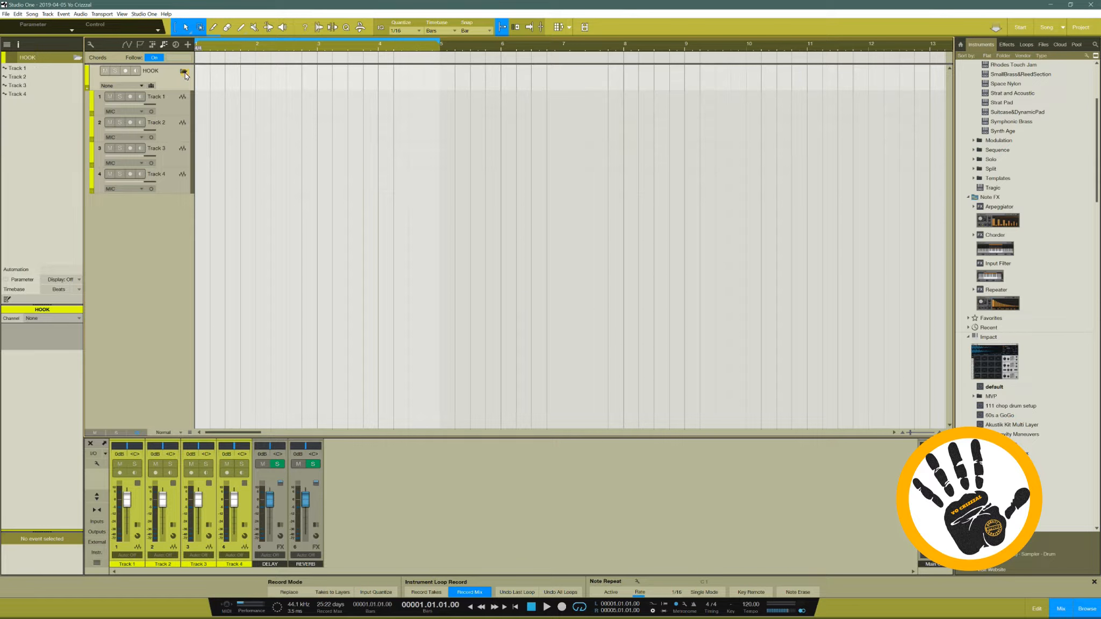
{"action": "left_click", "coordinate": [184, 71]}
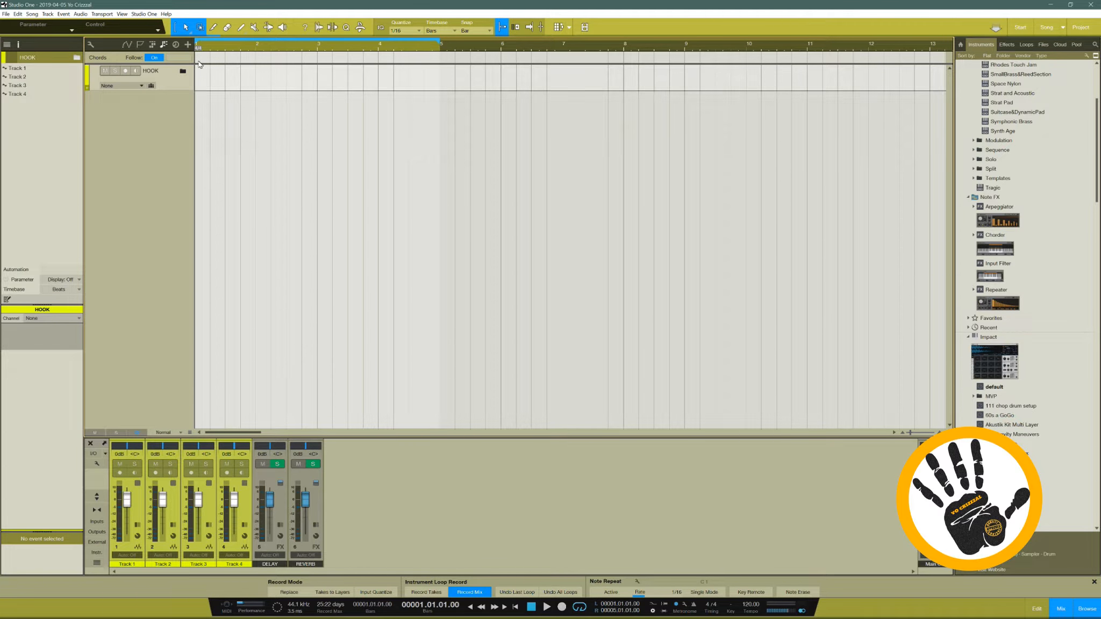
{"action": "left_click", "coordinate": [183, 72]}
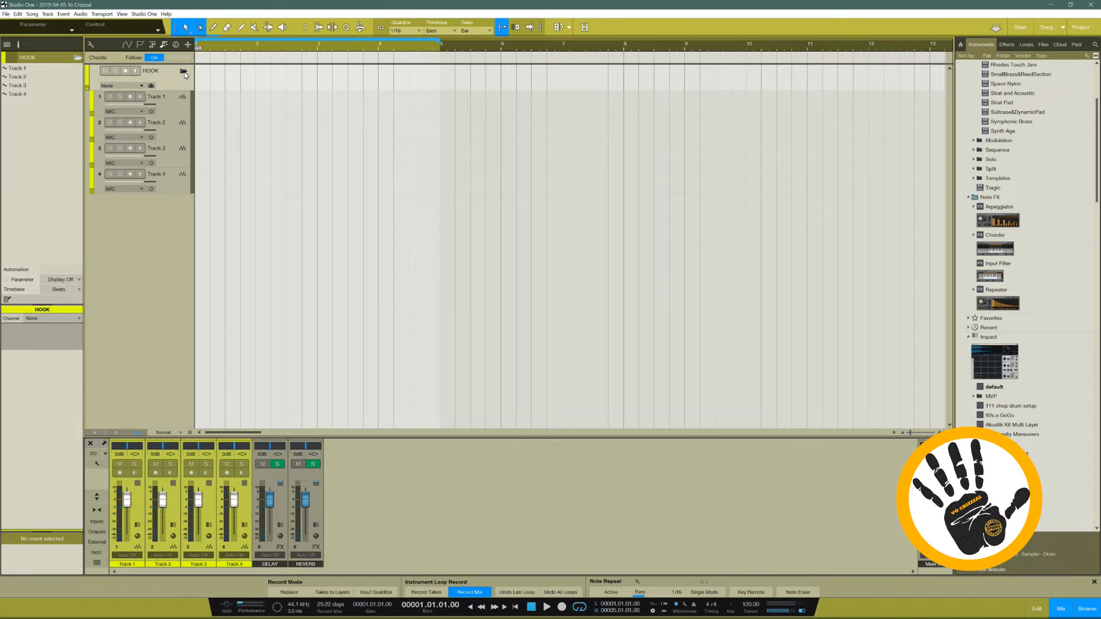
{"action": "left_click", "coordinate": [183, 72]}
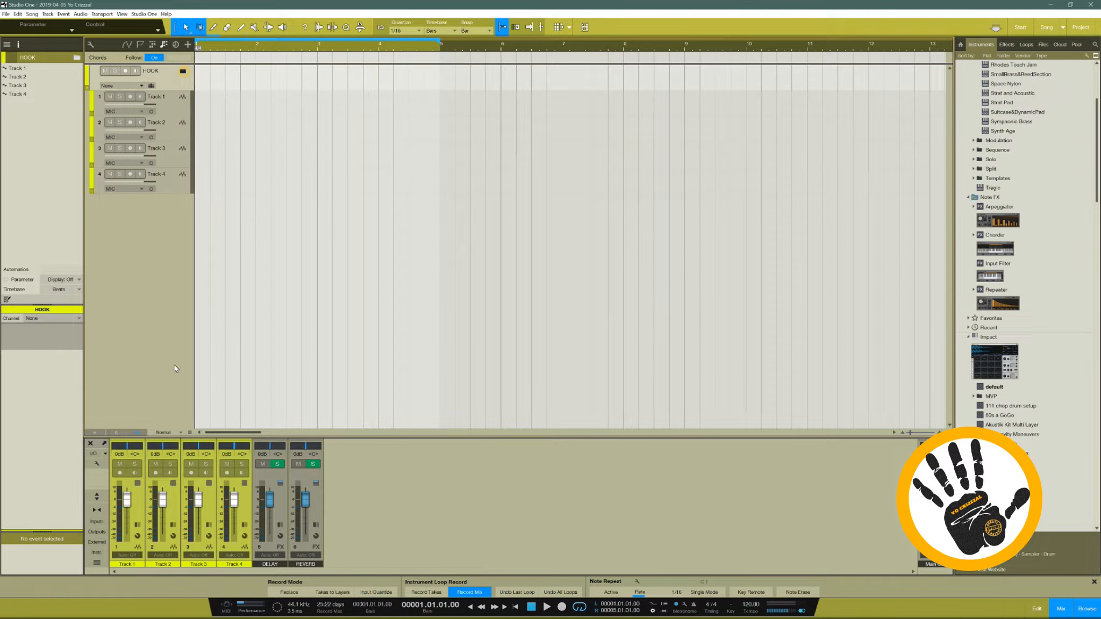
Link expanding and collapsing of folder tracks with show/hide in the console, and test it on the HOOK folder.
{"action": "left_click", "coordinate": [102, 463]}
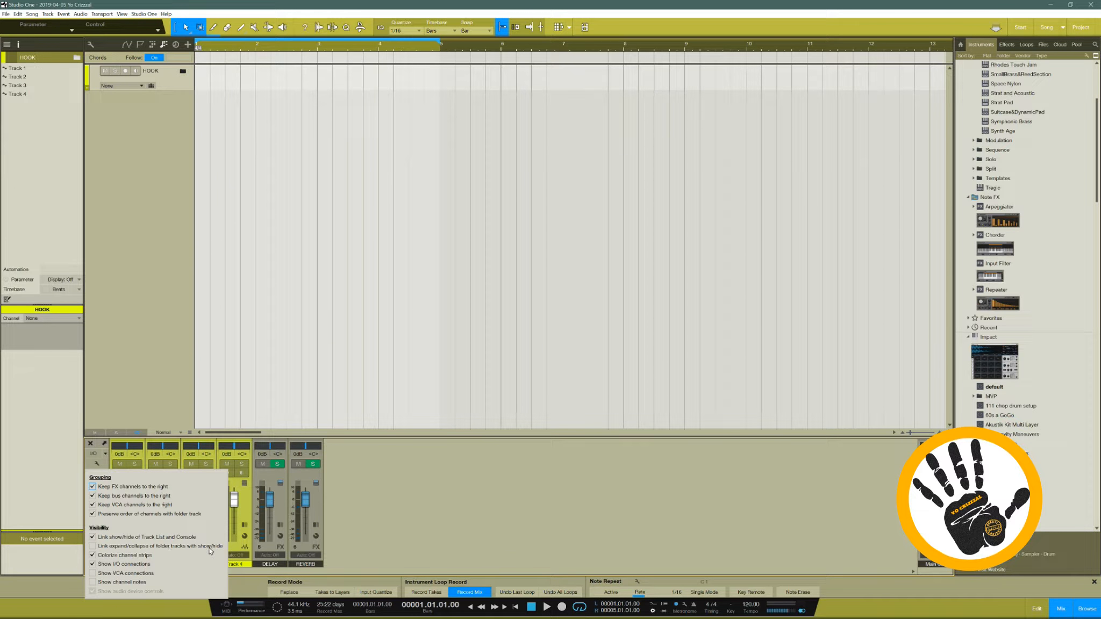
{"action": "left_click", "coordinate": [95, 547]}
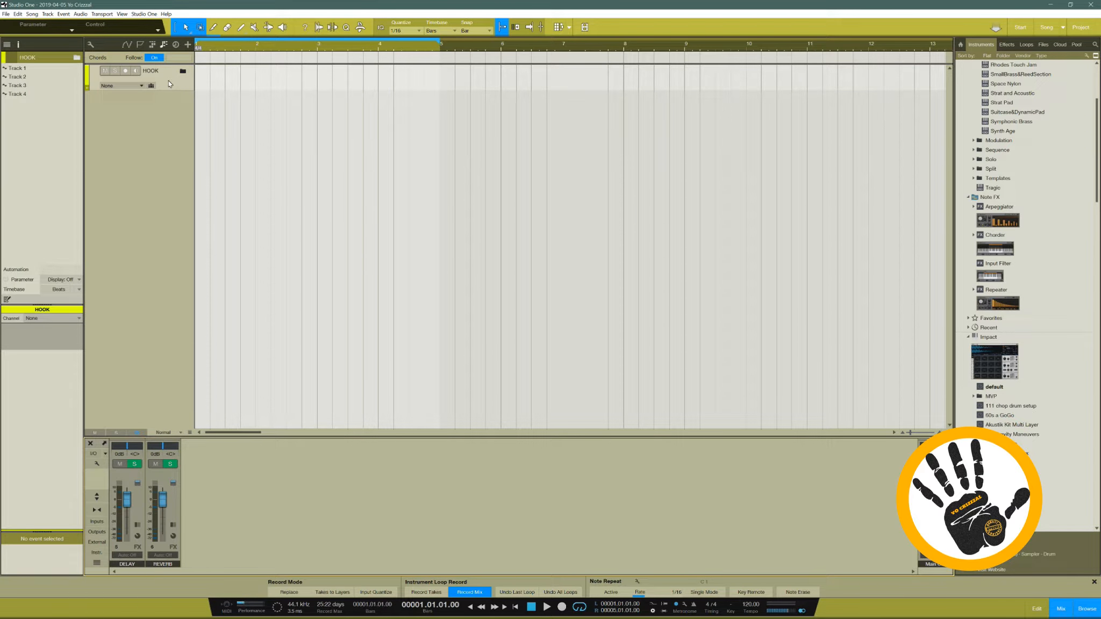
{"action": "left_click", "coordinate": [182, 72]}
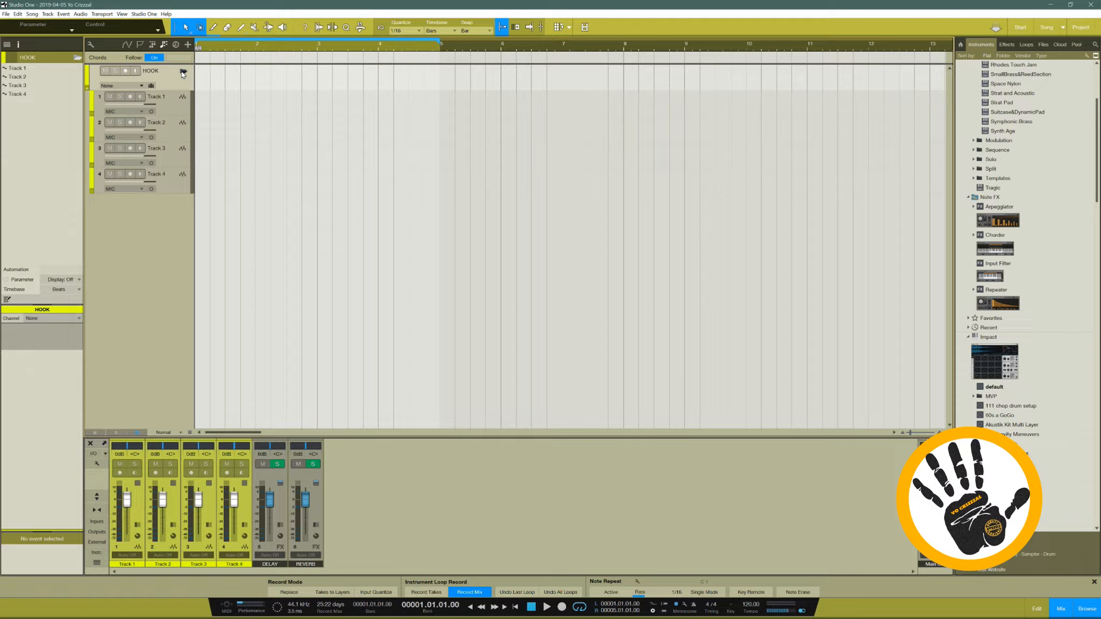
{"action": "left_click", "coordinate": [182, 72]}
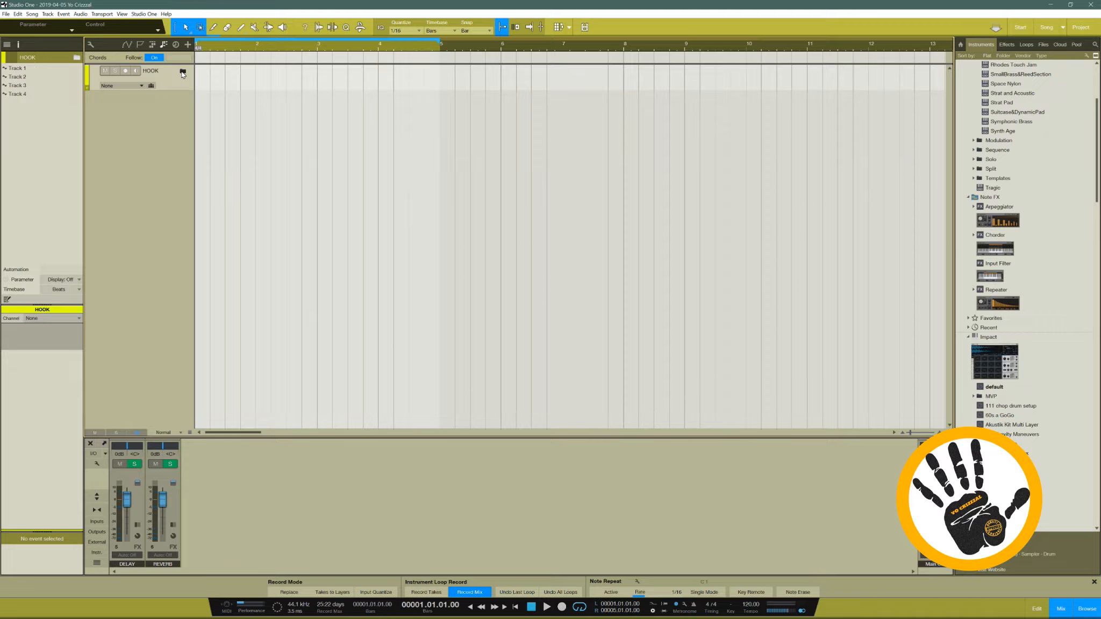
{"action": "left_click", "coordinate": [183, 72]}
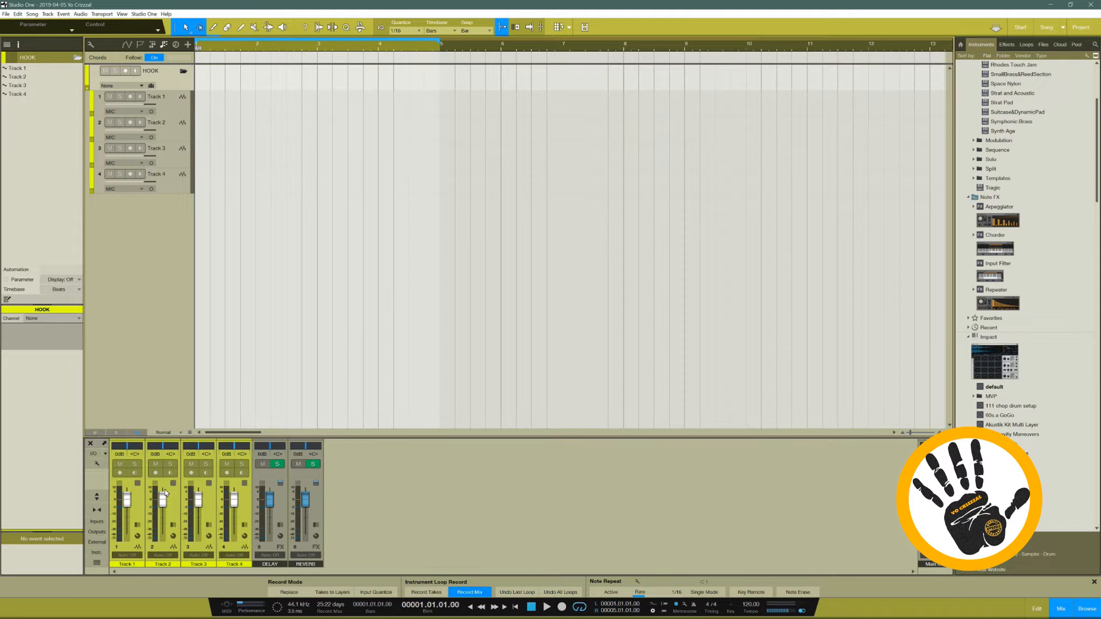
Examine the inserts and sends of the four track channels in the enlarged console view.
{"action": "left_click", "coordinate": [97, 497]}
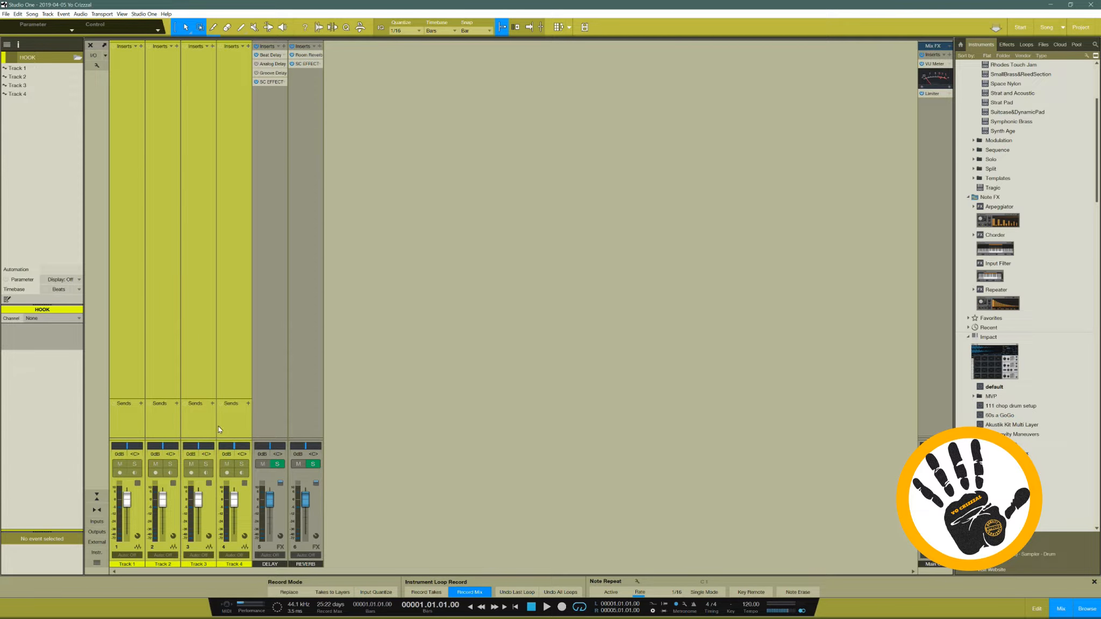
{"action": "left_click", "coordinate": [137, 520]}
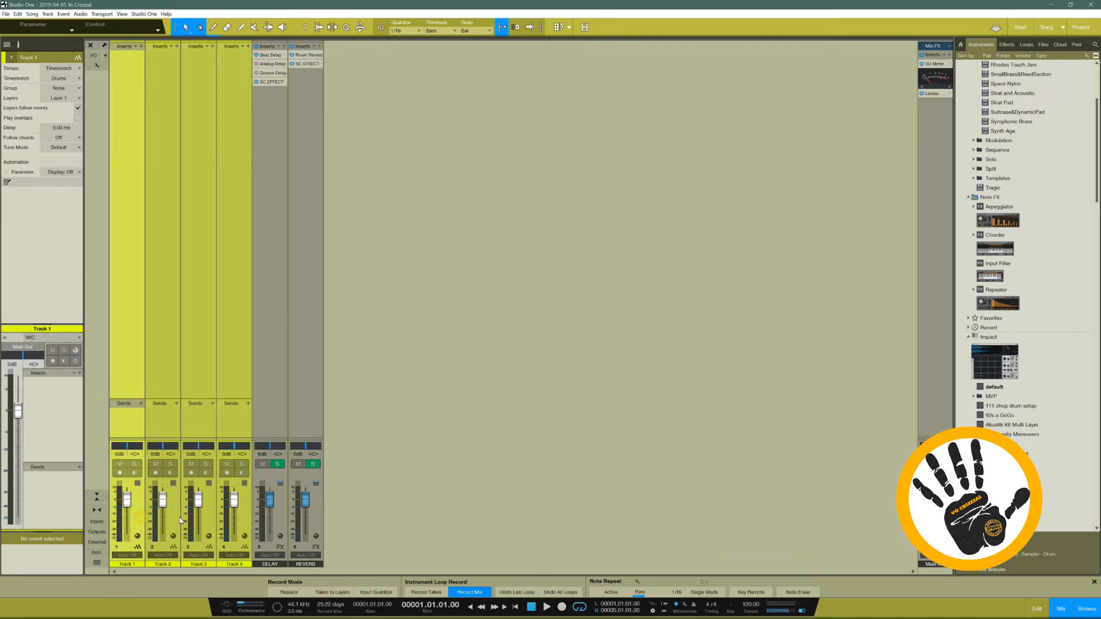
{"action": "left_click", "coordinate": [175, 517]}
{"action": "left_click", "coordinate": [209, 517]}
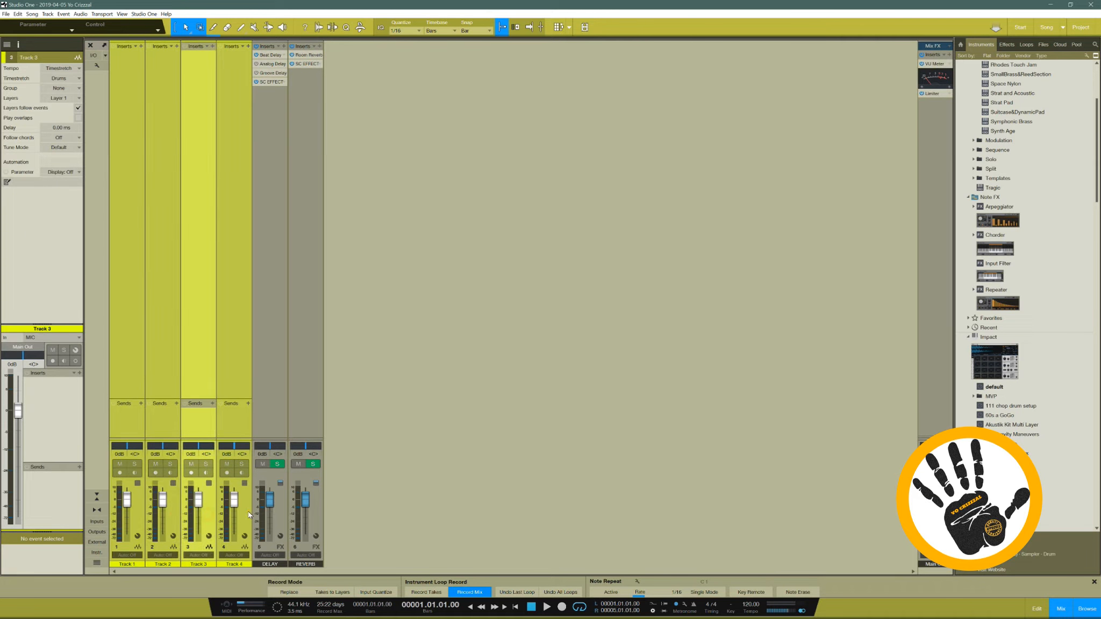
{"action": "left_click", "coordinate": [248, 511]}
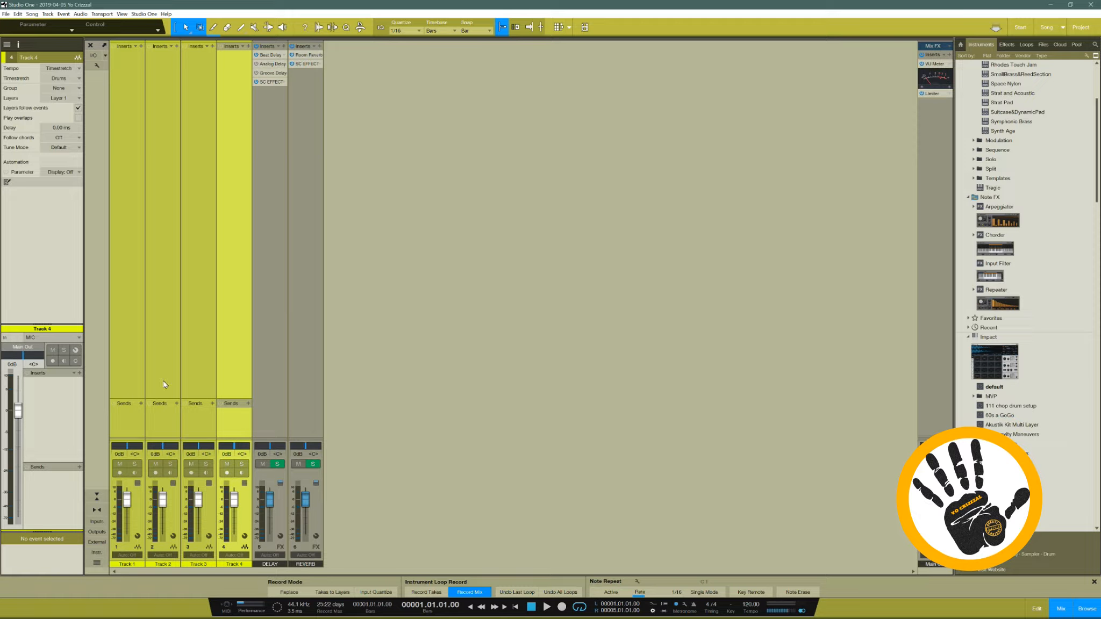
{"action": "left_click", "coordinate": [98, 500]}
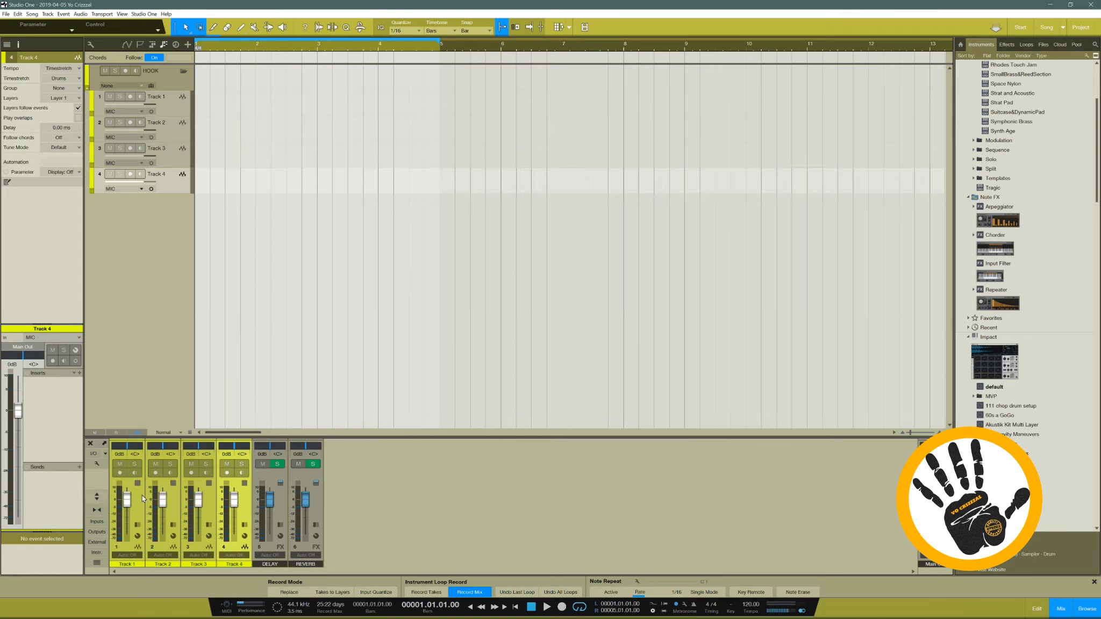
Add a bus for the channels of Tracks 1 to 4 and name it HOOK.
{"action": "left_click", "coordinate": [140, 510]}
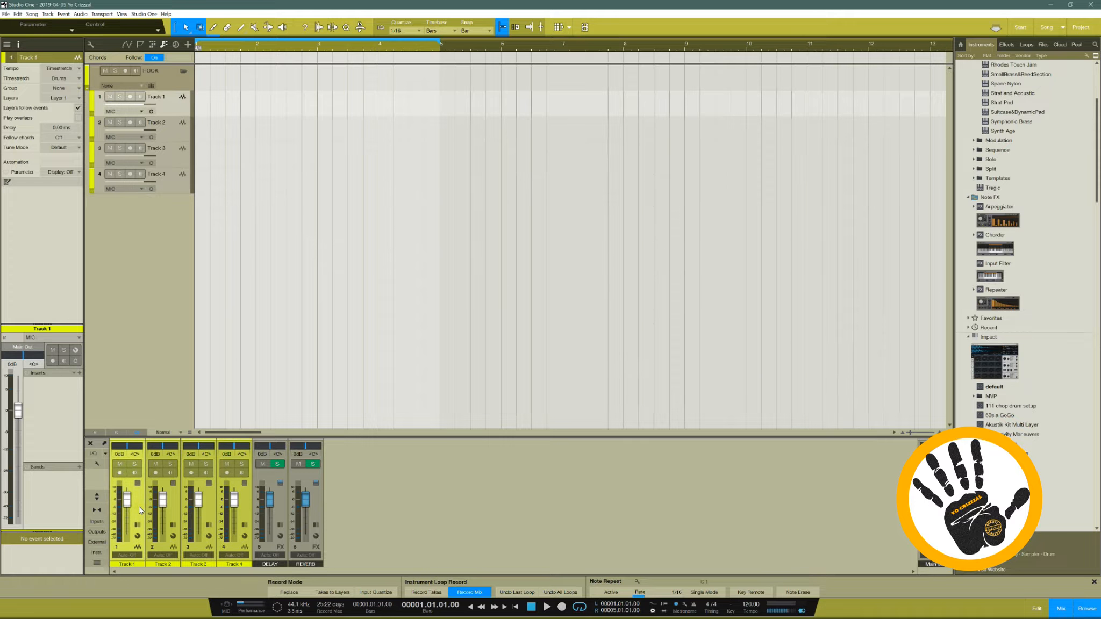
{"action": "left_click", "coordinate": [247, 513]}
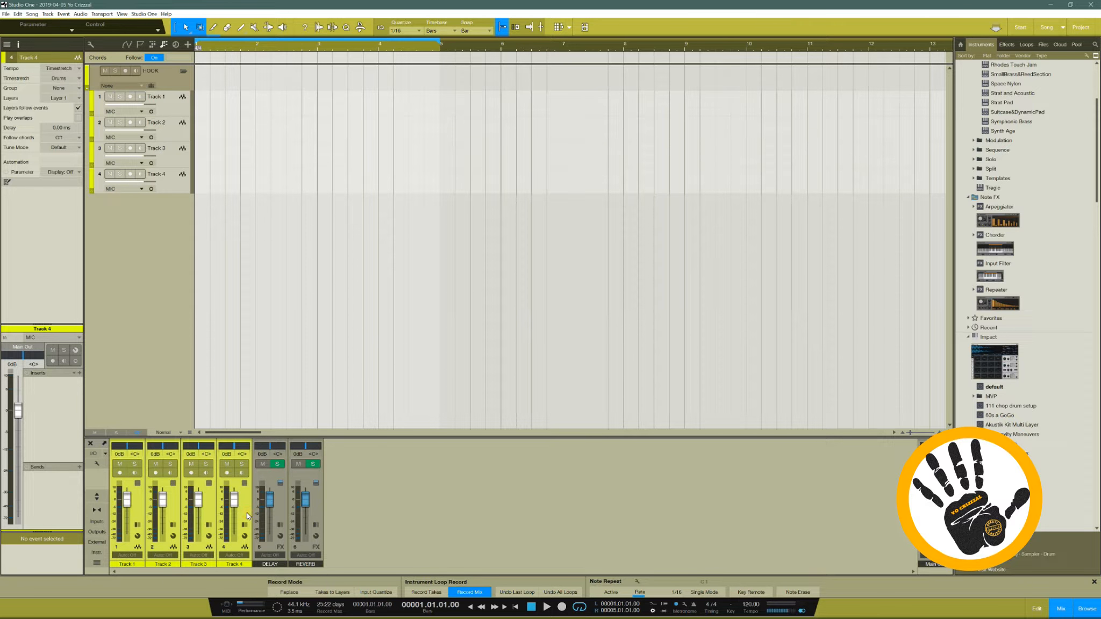
{"action": "right_click", "coordinate": [247, 513]}
{"action": "left_click", "coordinate": [287, 479]}
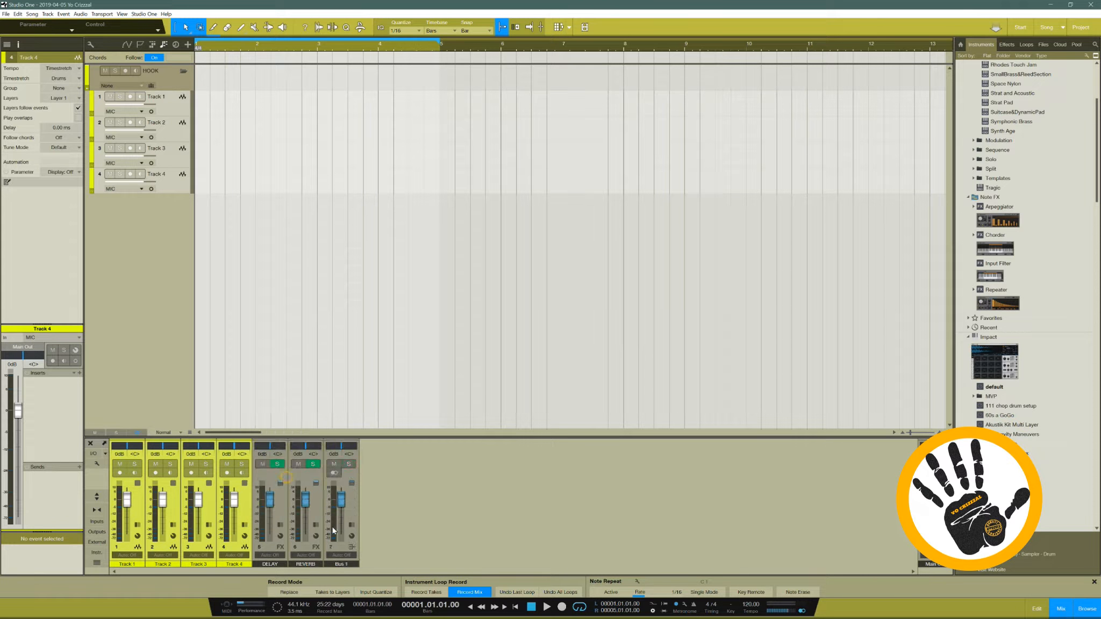
{"action": "double_click", "coordinate": [364, 565]}
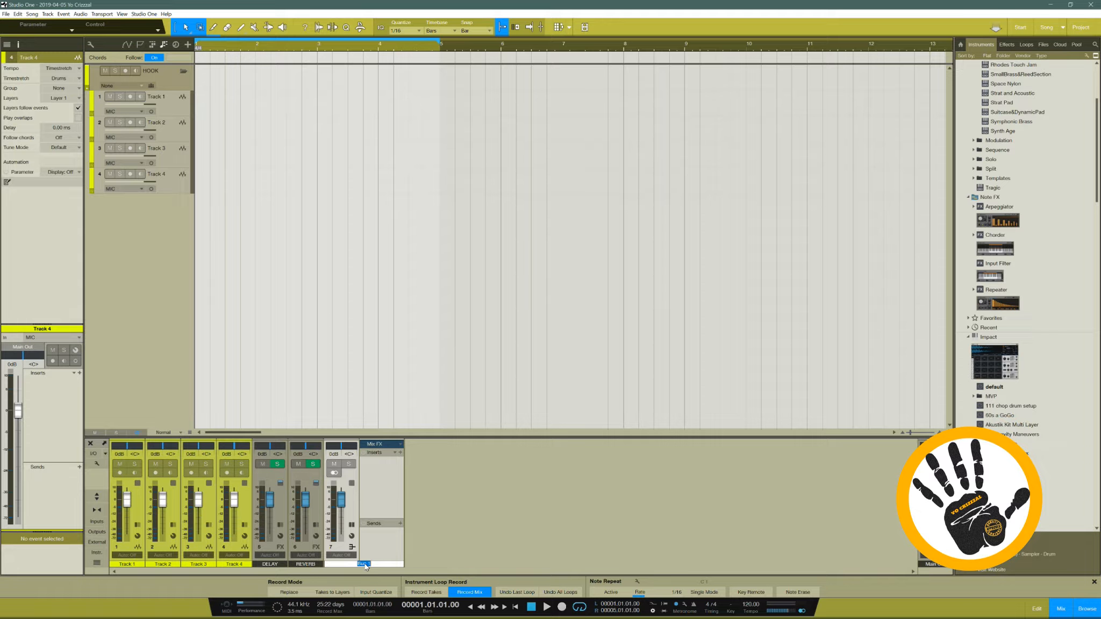
{"action": "type", "text": "HOOK"}
{"action": "key", "text": "Return"}
{"action": "left_click", "coordinate": [352, 548]}
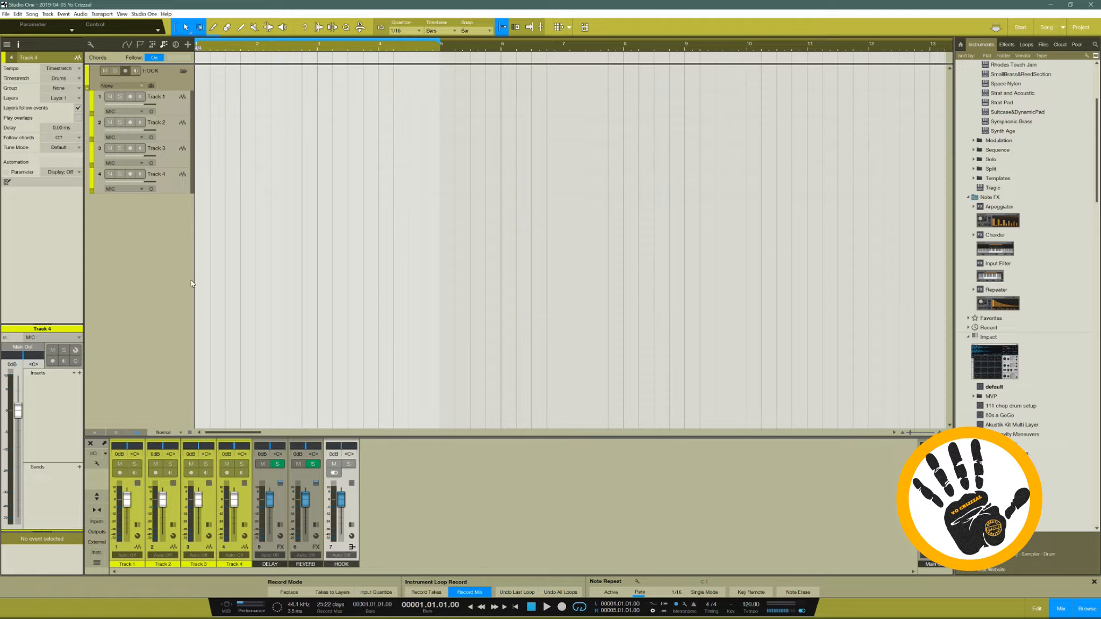
Assign the HOOK bus to the HOOK folder track and color the folder with its tracks yellow.
{"action": "left_click", "coordinate": [138, 86]}
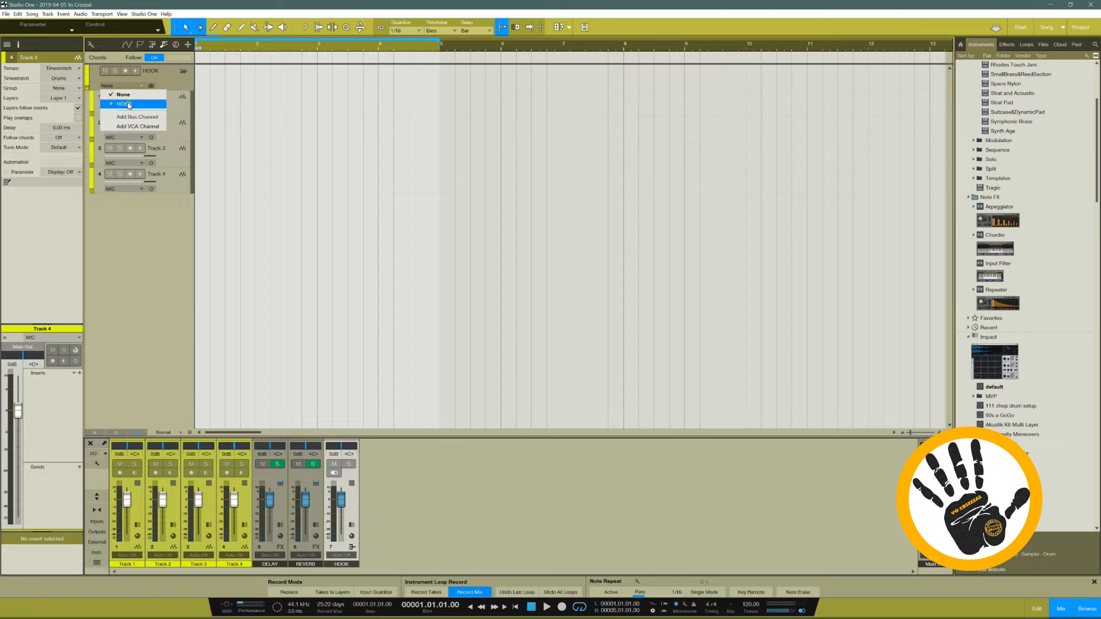
{"action": "left_click", "coordinate": [127, 103]}
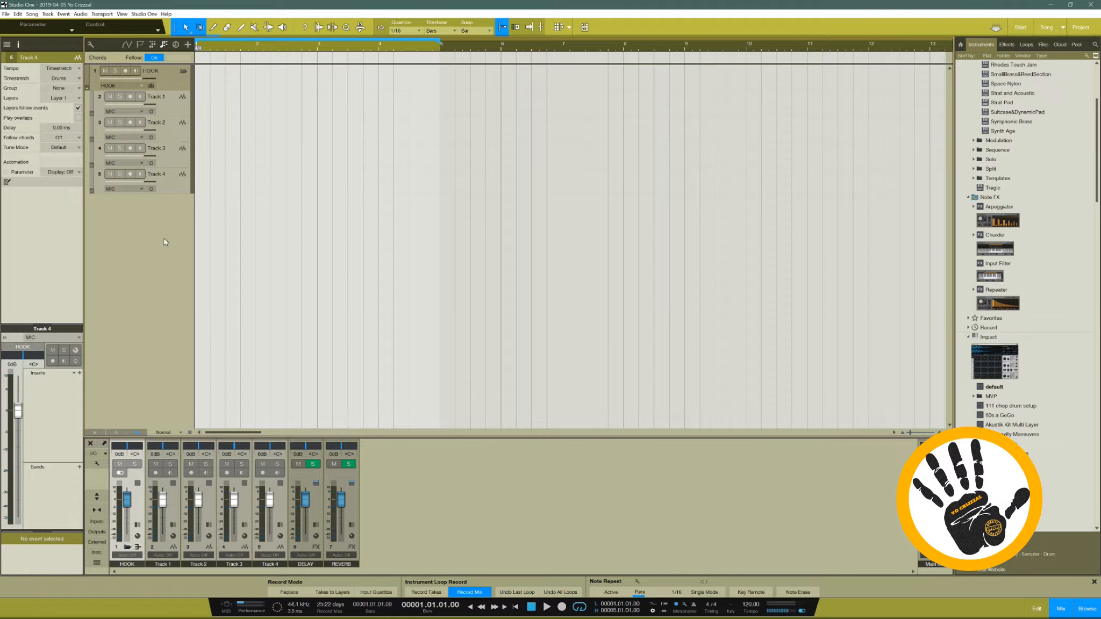
{"action": "left_click", "coordinate": [85, 76]}
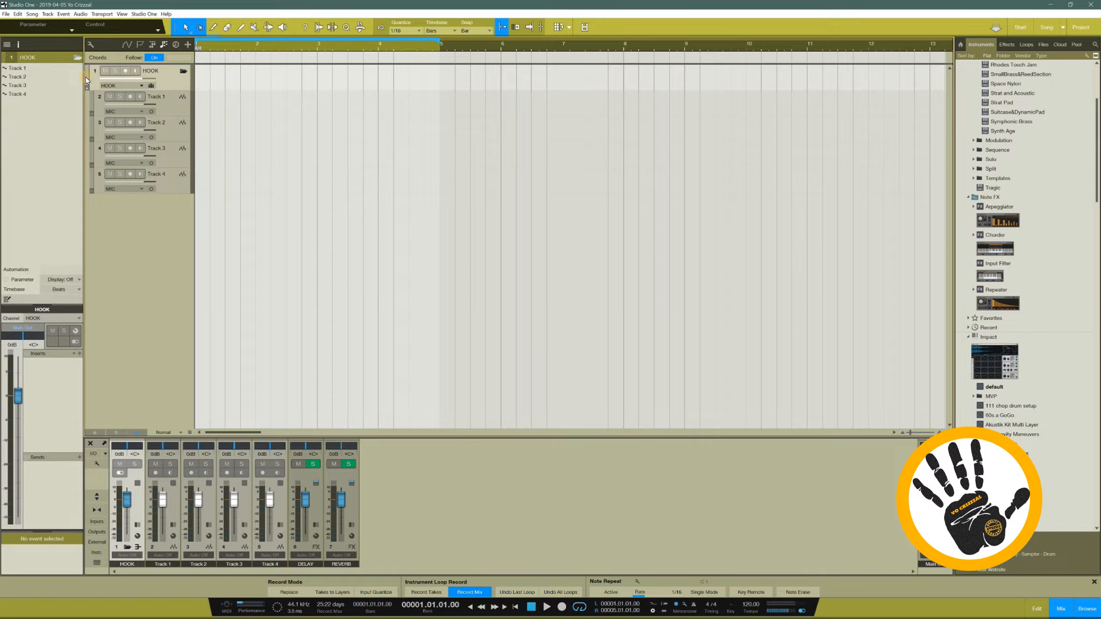
{"action": "left_click", "coordinate": [85, 77]}
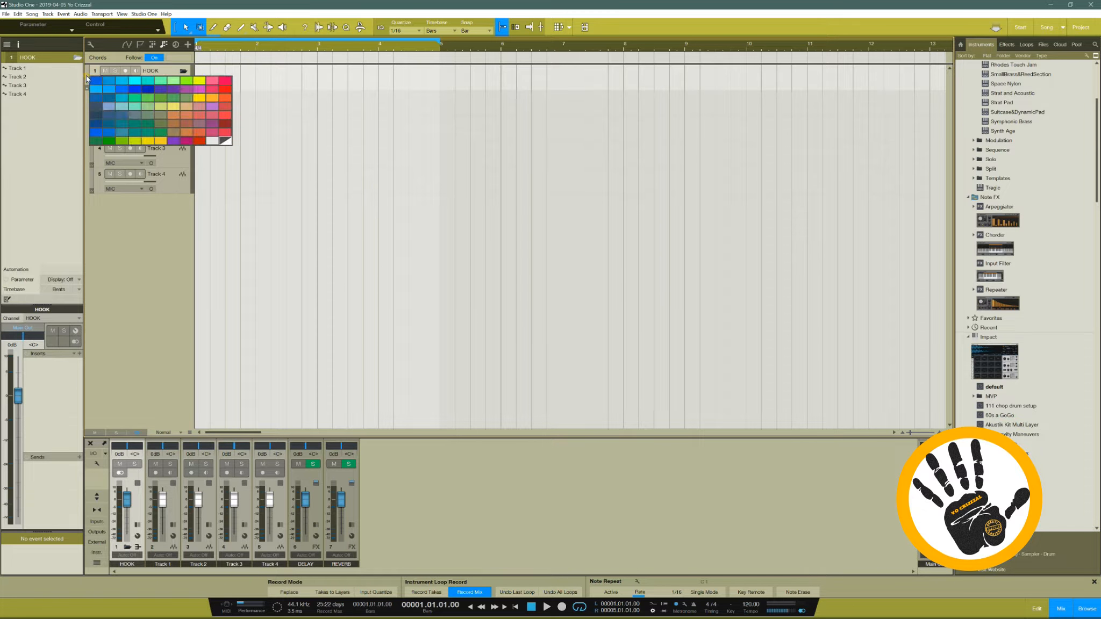
{"action": "left_click", "coordinate": [199, 81]}
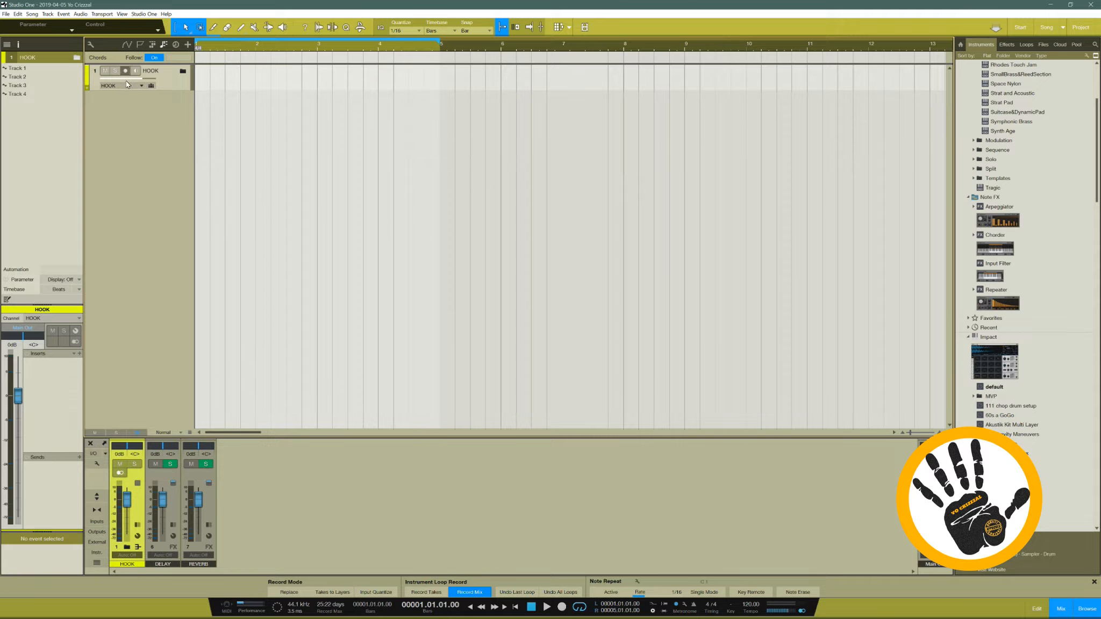
Collapse the HOOK folder and add a new audio track.
{"action": "left_click", "coordinate": [127, 548]}
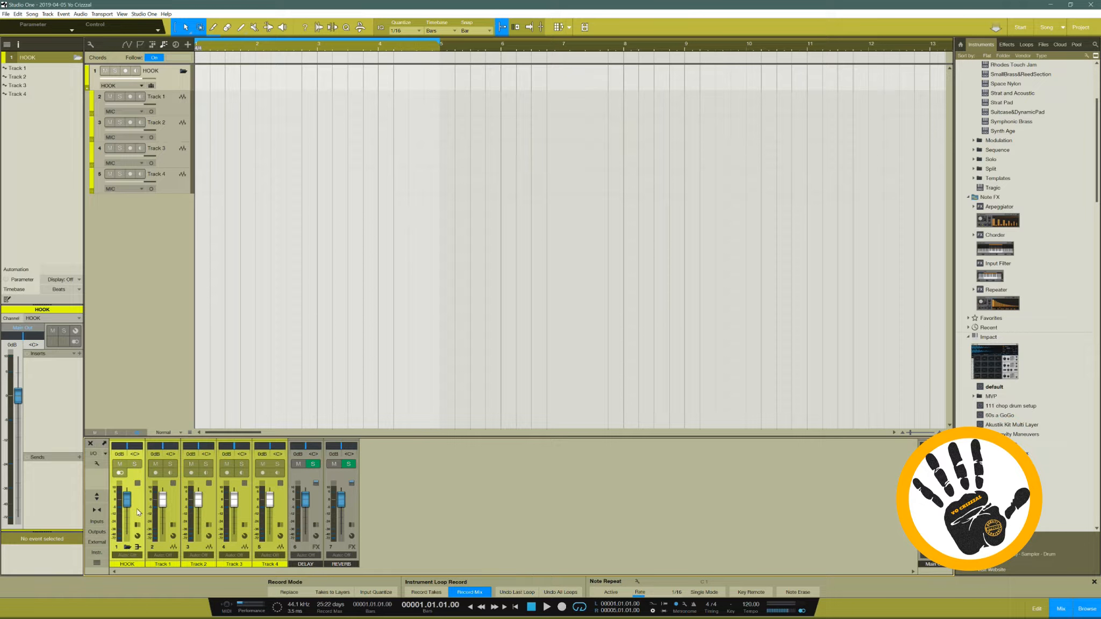
{"action": "left_click", "coordinate": [183, 72]}
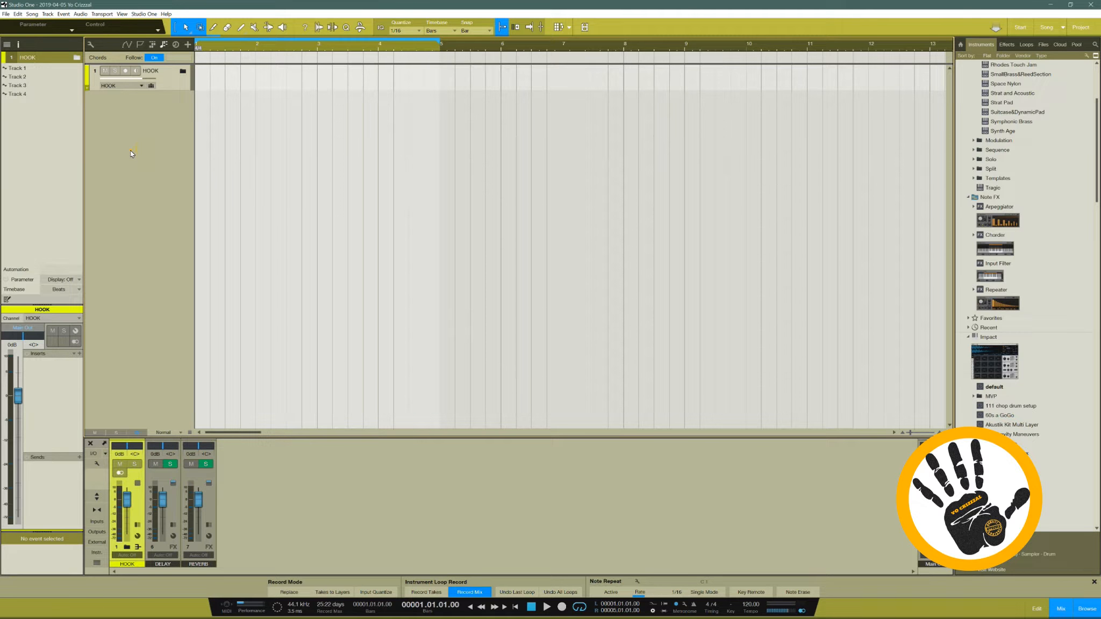
{"action": "right_click", "coordinate": [130, 154]}
{"action": "left_click", "coordinate": [151, 167]}
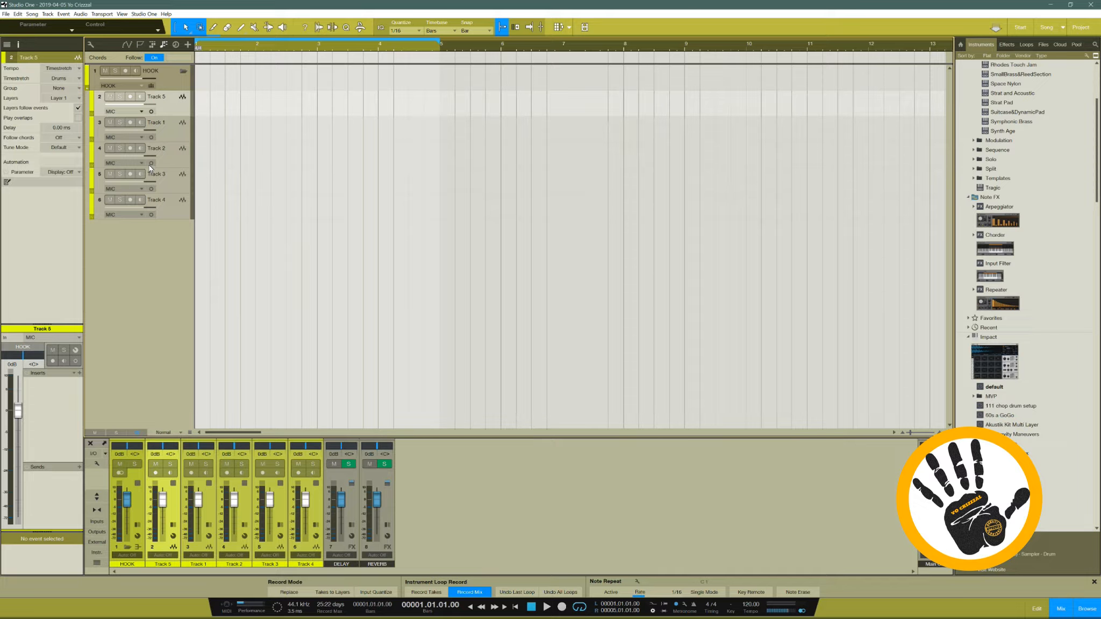
Undo the last added track and collapse the HOOK folder.
{"action": "key", "text": "ctrl+z"}
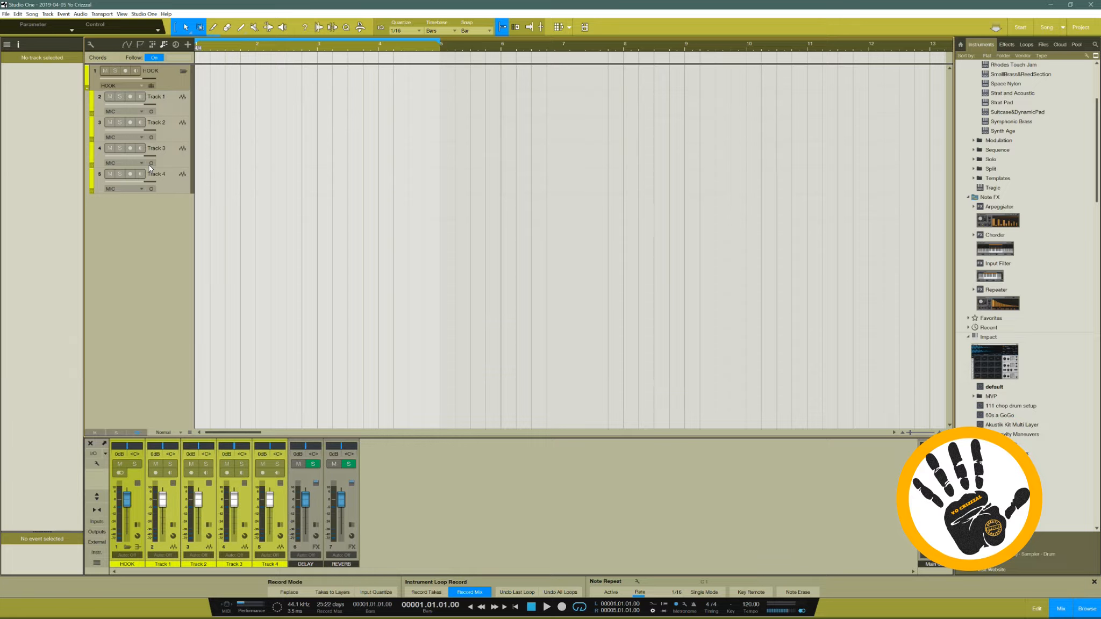
{"action": "left_click", "coordinate": [179, 69]}
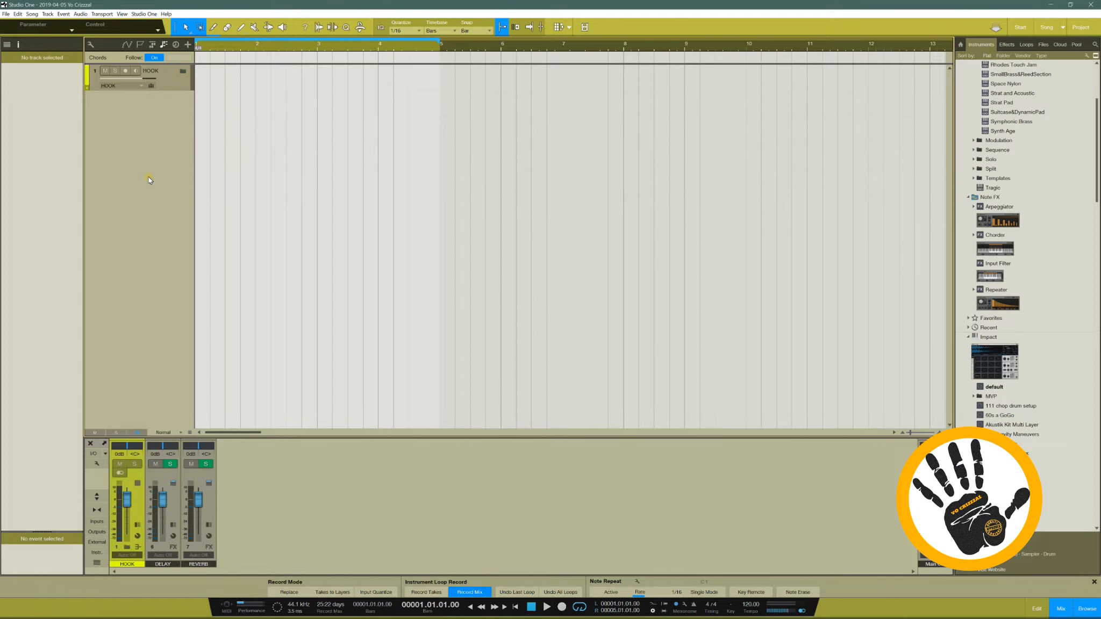
Add four mono audio tracks below the collapsed HOOK folder.
{"action": "right_click", "coordinate": [151, 210]}
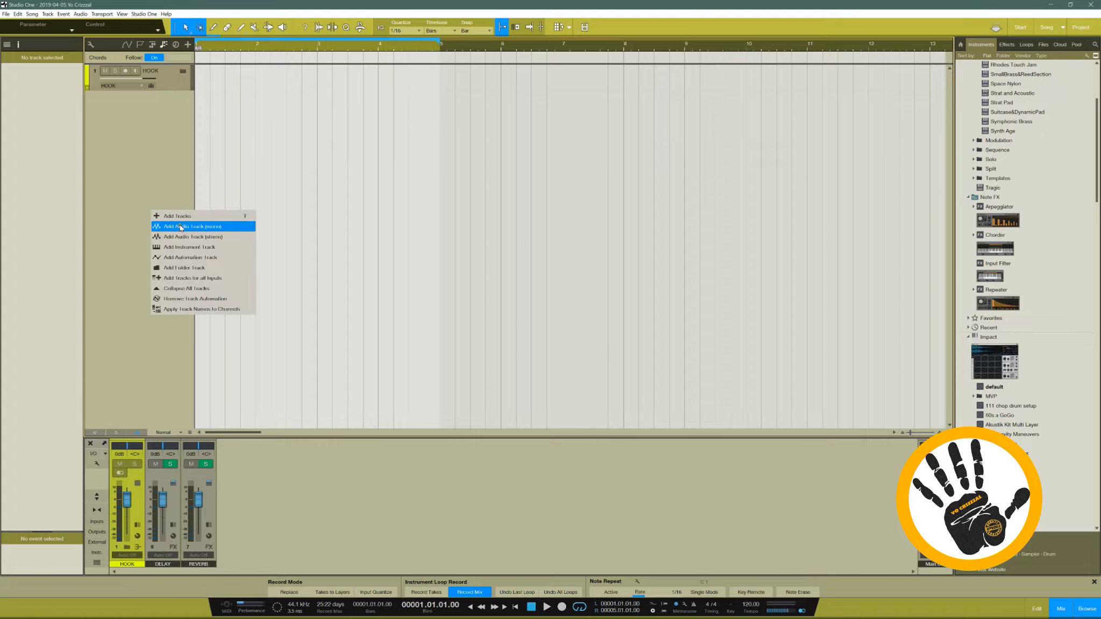
{"action": "left_click", "coordinate": [175, 225]}
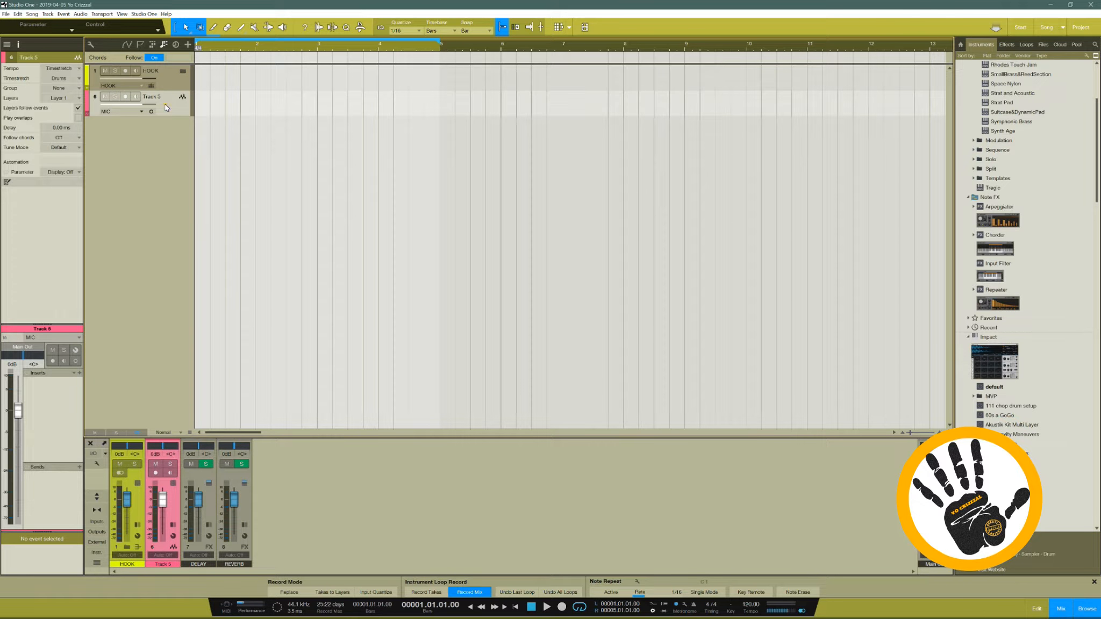
{"action": "right_click", "coordinate": [162, 143]}
{"action": "left_click", "coordinate": [195, 156]}
{"action": "right_click", "coordinate": [140, 156]}
{"action": "left_click", "coordinate": [182, 169]}
{"action": "right_click", "coordinate": [155, 187]}
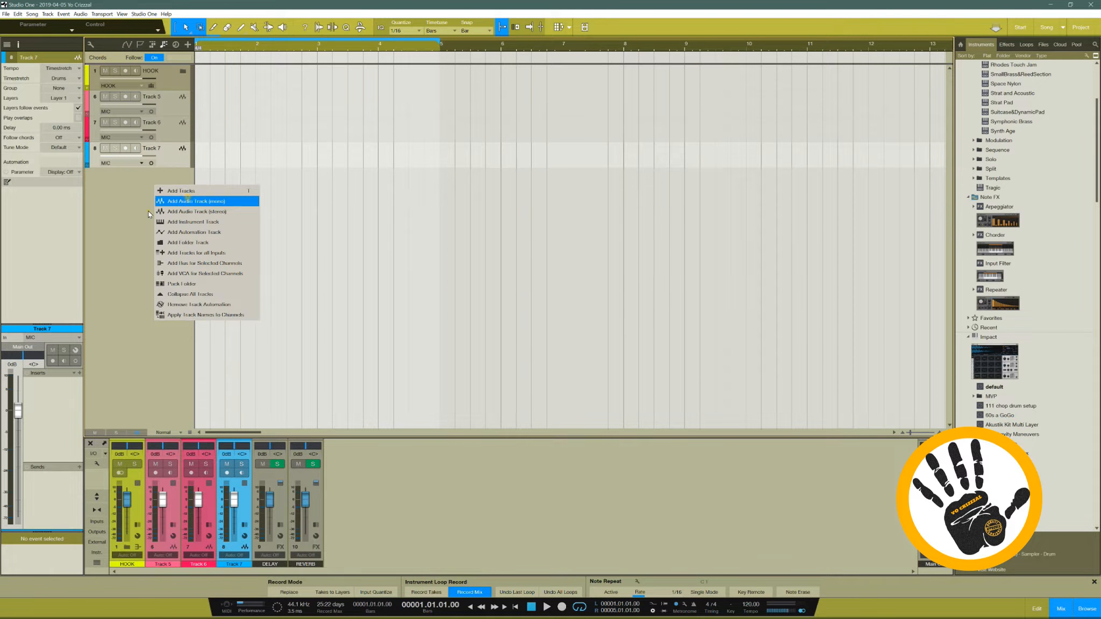
{"action": "left_click", "coordinate": [186, 201]}
Pack Tracks 5 to 8 into a new folder and expand it.
{"action": "left_click", "coordinate": [162, 109]}
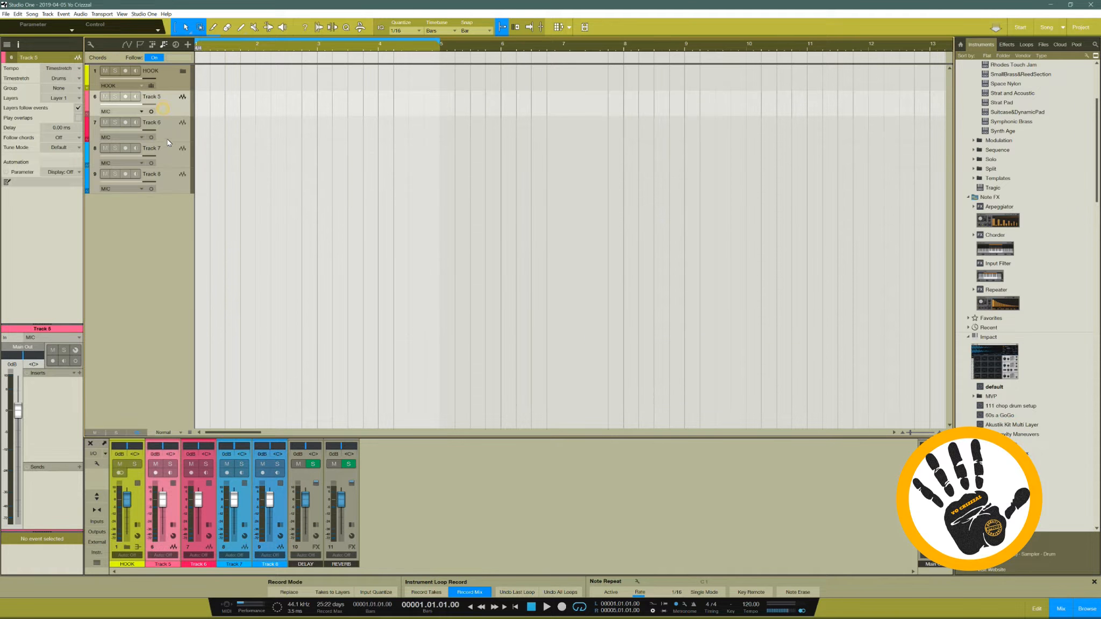
{"action": "left_click", "coordinate": [168, 174]}
{"action": "right_click", "coordinate": [169, 106]}
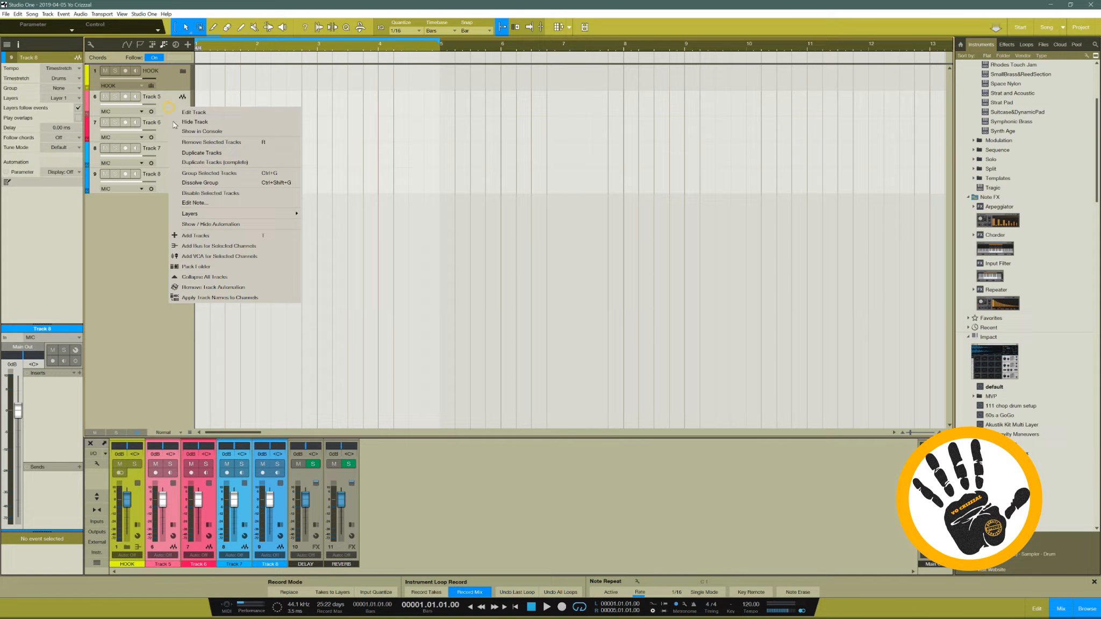
{"action": "left_click", "coordinate": [209, 268]}
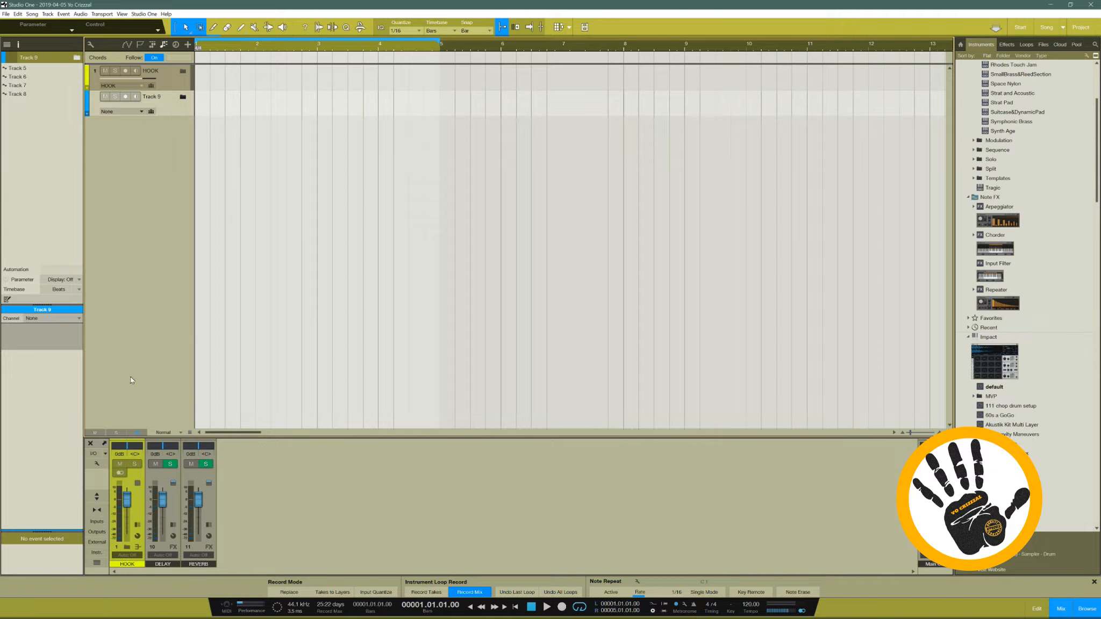
{"action": "left_click", "coordinate": [183, 96]}
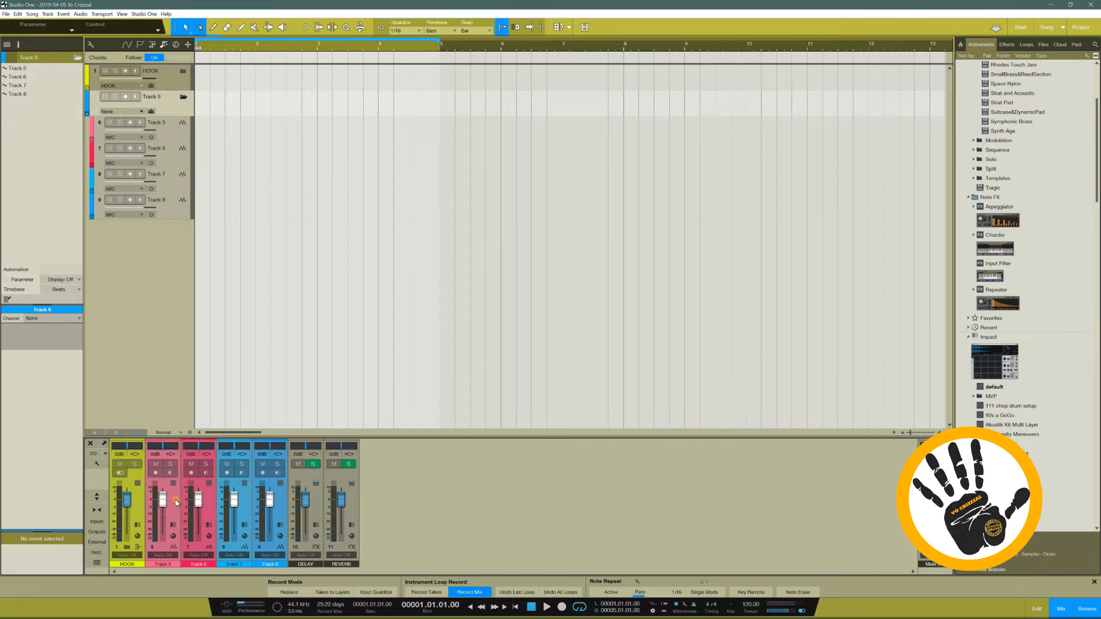
Add a new bus channel to the console and name it VOCALS.
{"action": "left_click", "coordinate": [174, 500]}
{"action": "left_click", "coordinate": [280, 509]}
{"action": "right_click", "coordinate": [279, 510]}
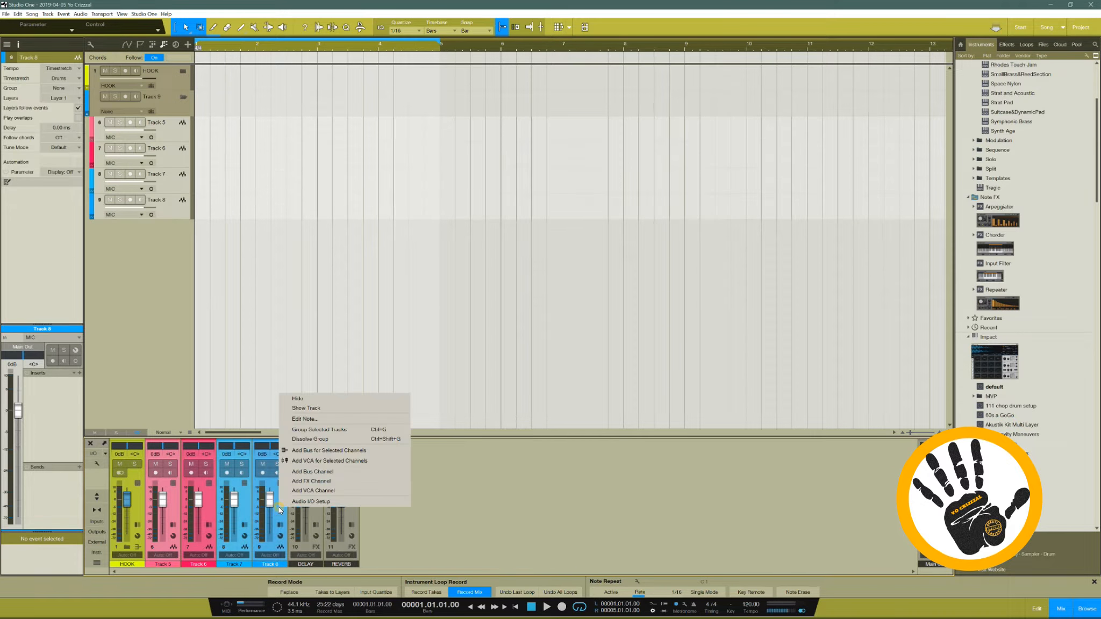
{"action": "left_click", "coordinate": [317, 473]}
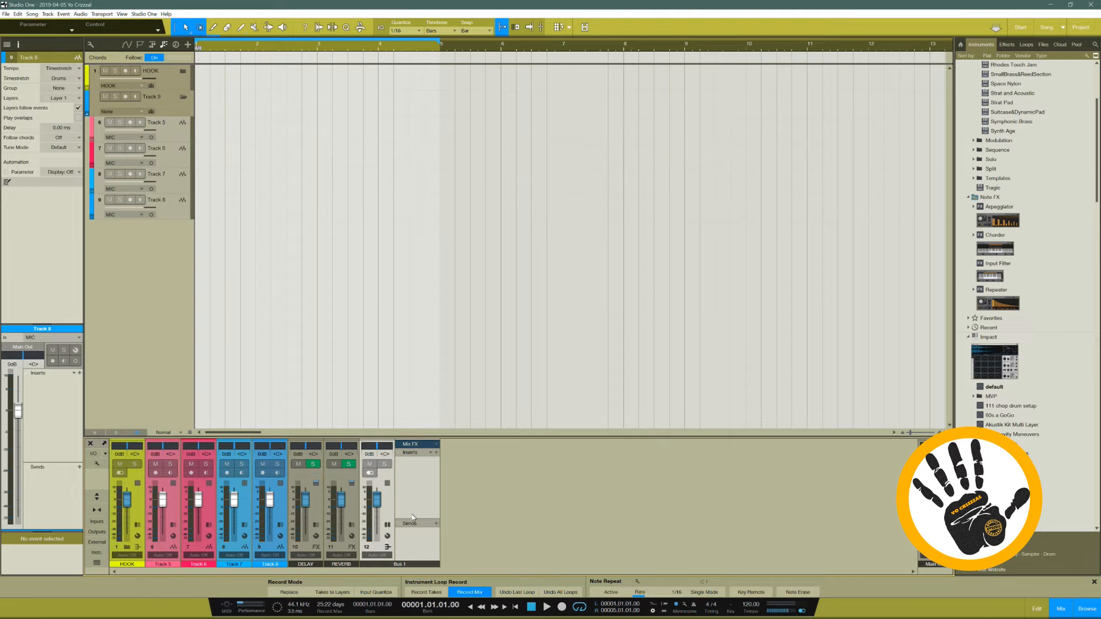
{"action": "double_click", "coordinate": [405, 564]}
{"action": "type", "text": "VOCALS"}
{"action": "key", "text": "Return"}
{"action": "left_click", "coordinate": [388, 524]}
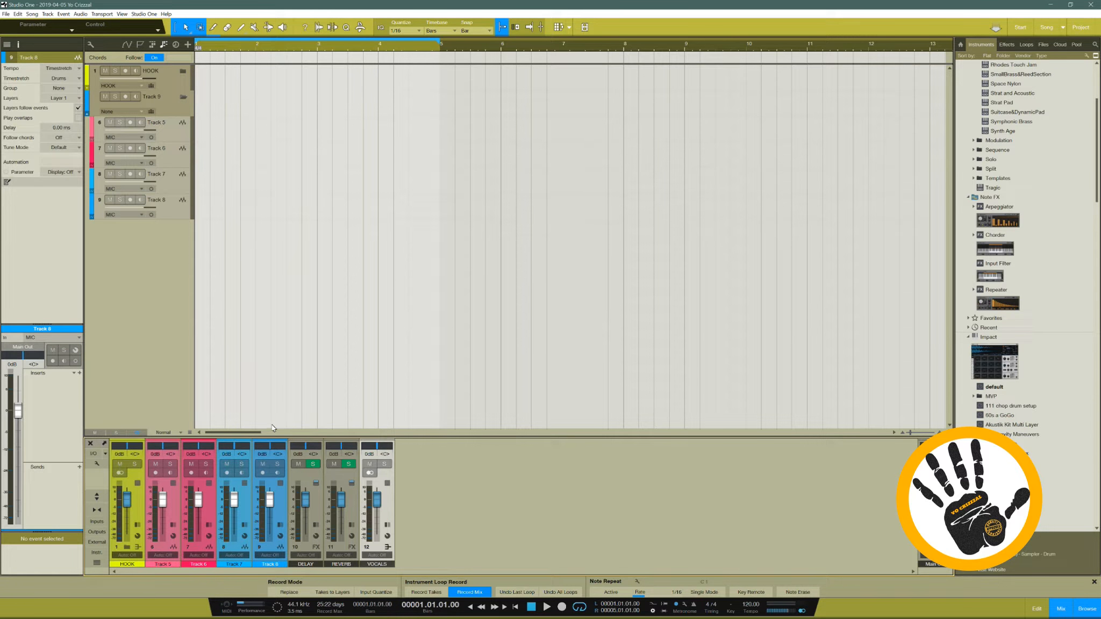
Assign the VOCALS bus to the folder of Tracks 5 to 8 and color the folder with its tracks pink.
{"action": "left_click", "coordinate": [142, 110]}
{"action": "left_click", "coordinate": [129, 139]}
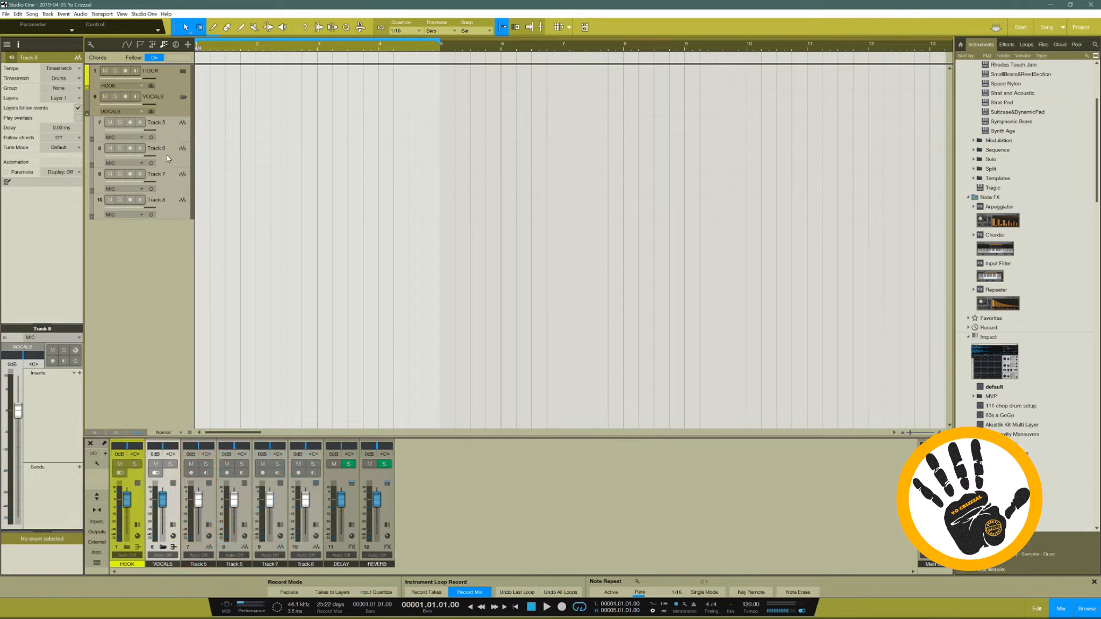
{"action": "left_click", "coordinate": [168, 107]}
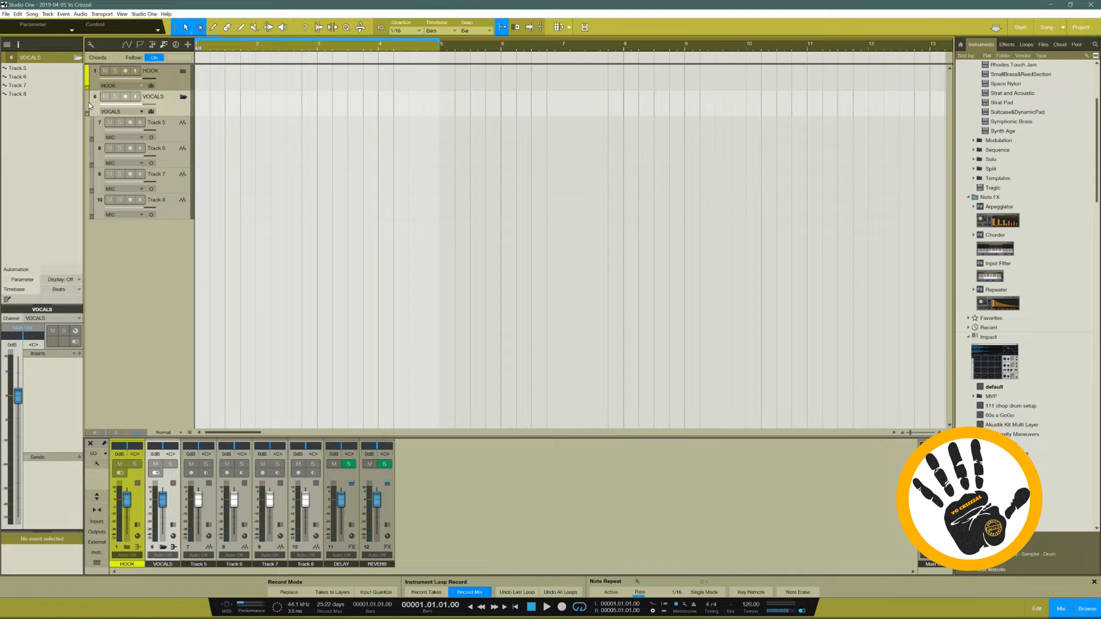
{"action": "left_click", "coordinate": [89, 105]}
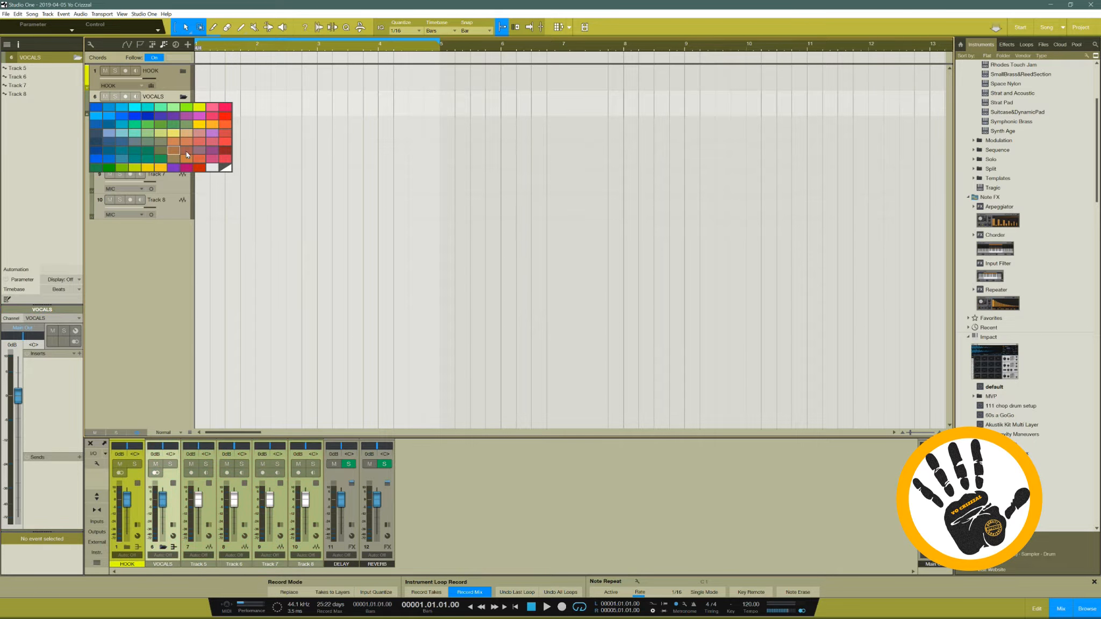
{"action": "left_click", "coordinate": [211, 116]}
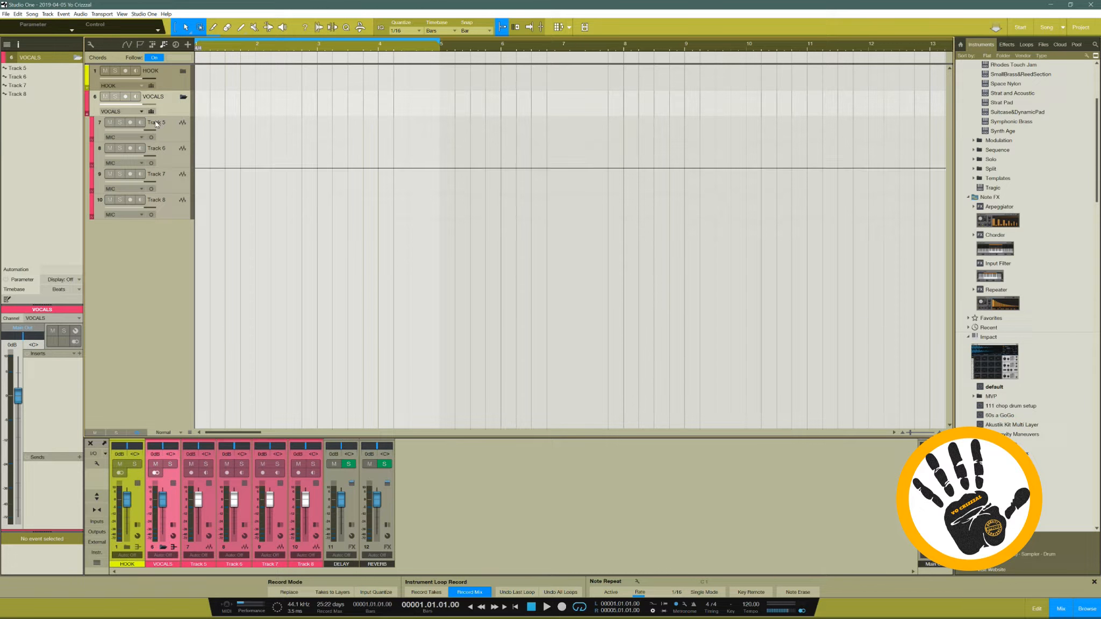
{"action": "left_click", "coordinate": [183, 97]}
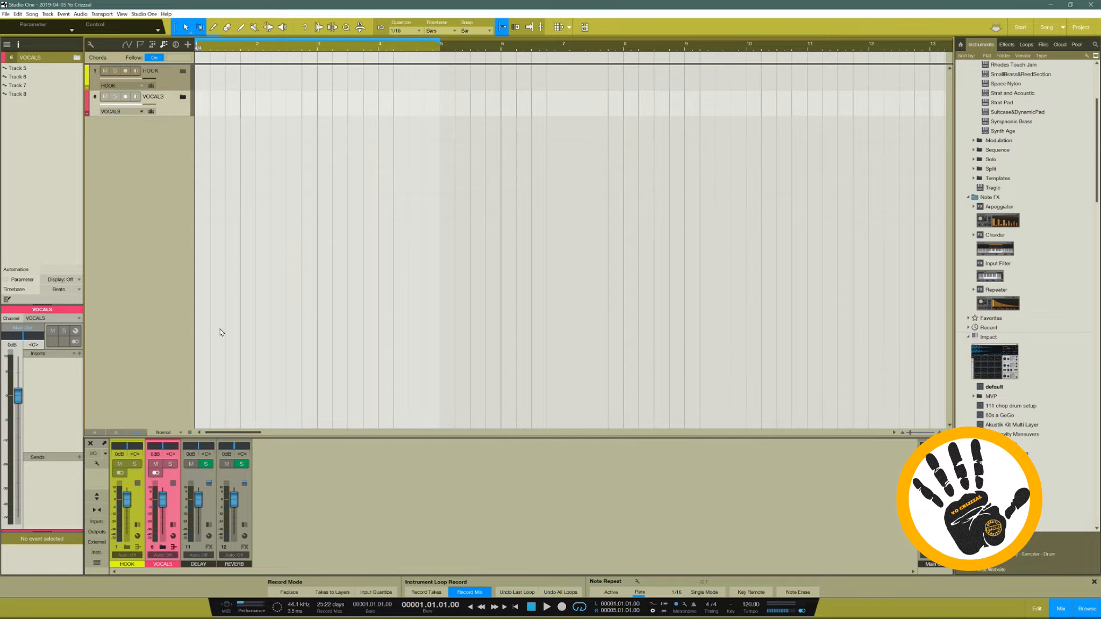
Rename the VOCALS bus channel as VOCALS BUS.
{"action": "left_click", "coordinate": [183, 97]}
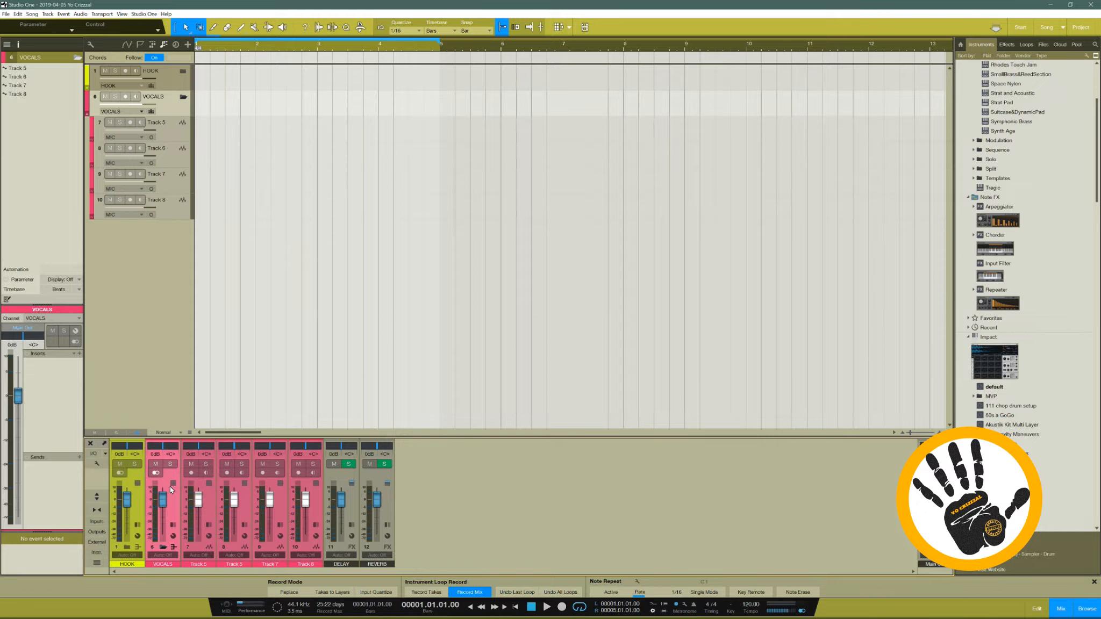
{"action": "double_click", "coordinate": [176, 565]}
{"action": "type", "text": "BUS"}
{"action": "key", "text": "Return"}
Collapse the VOCALS BUS folder, expand the HOOK folder and rename its bus channel as HOOK BUS.
{"action": "left_click", "coordinate": [136, 526]}
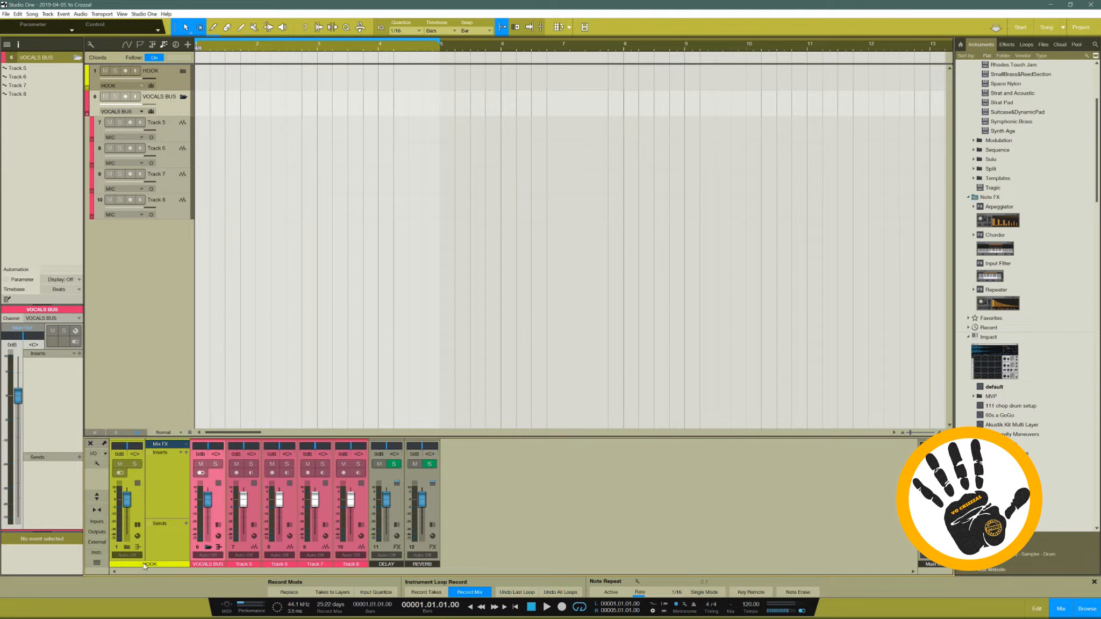
{"action": "left_click", "coordinate": [183, 97]}
{"action": "left_click", "coordinate": [182, 71]}
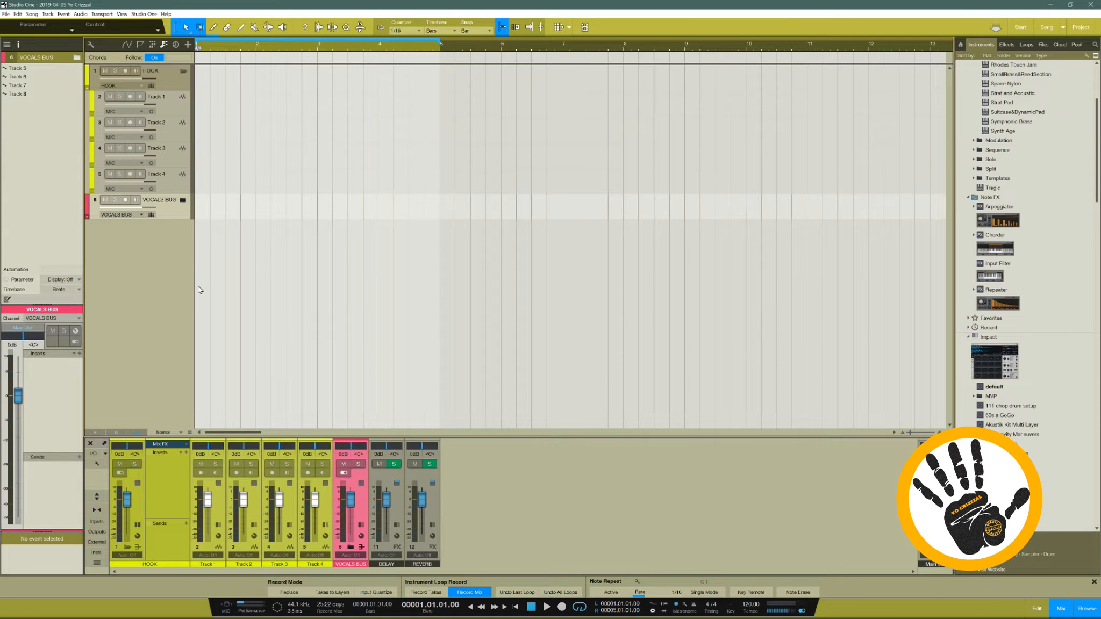
{"action": "double_click", "coordinate": [149, 565]}
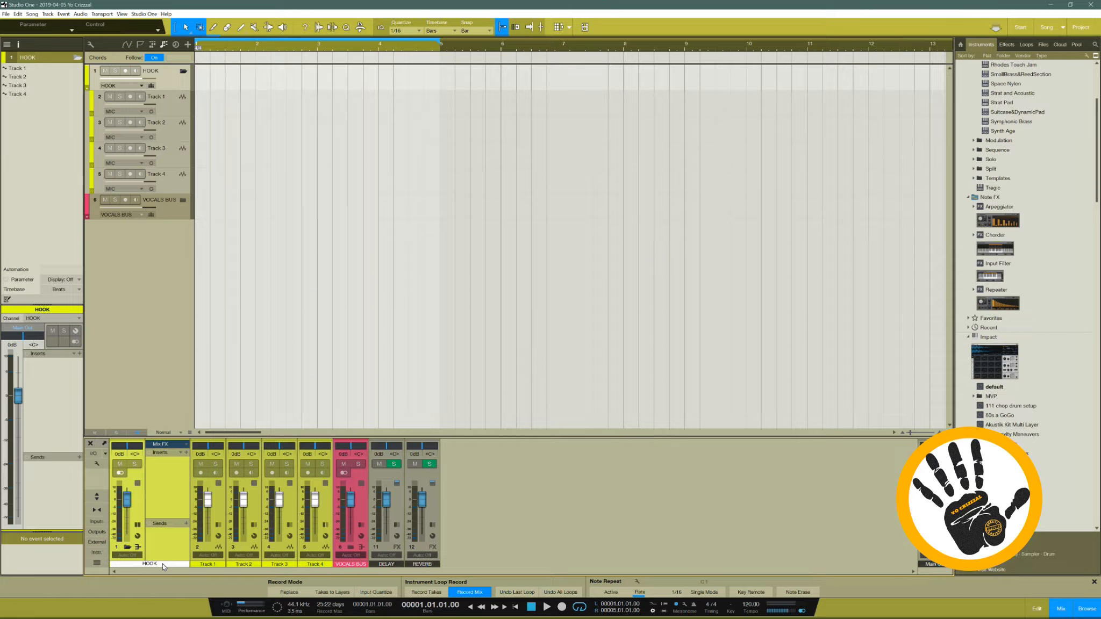
{"action": "key", "text": "Return"}
{"action": "left_click", "coordinate": [137, 524]}
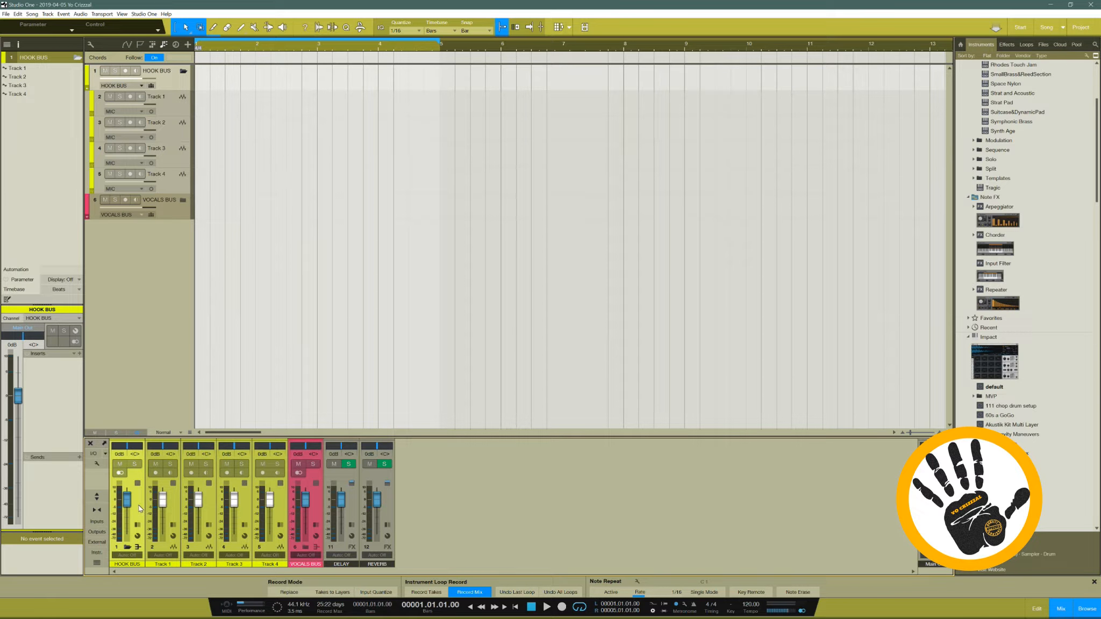
Check the inserts and sends of the HOOK BUS channel and collapse its folder track.
{"action": "left_click", "coordinate": [136, 523]}
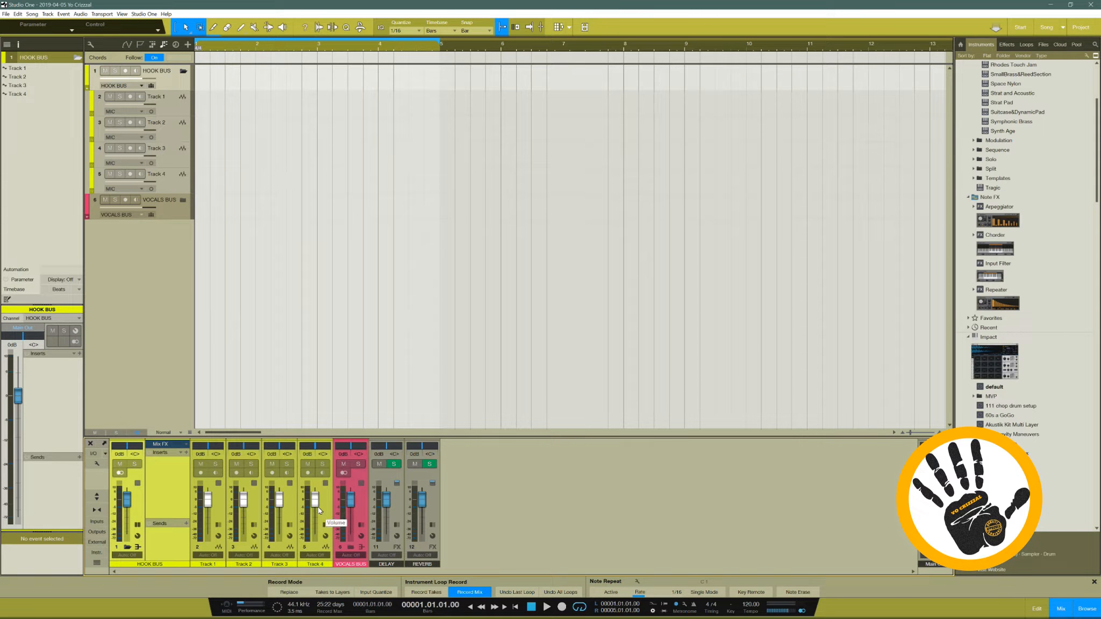
{"action": "left_click", "coordinate": [139, 527]}
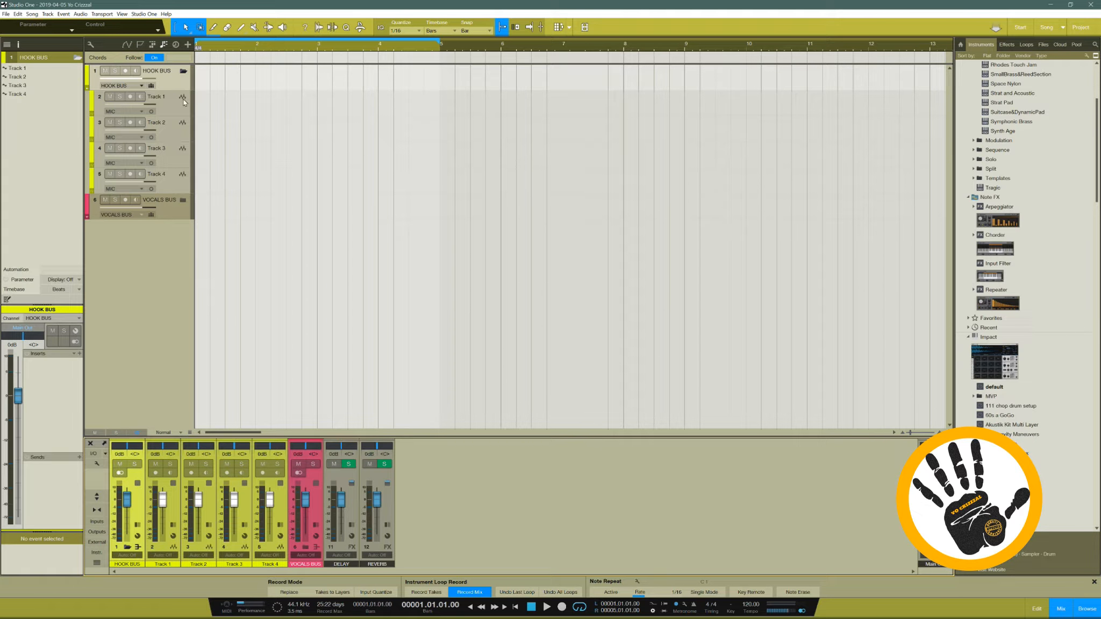
{"action": "left_click", "coordinate": [183, 71]}
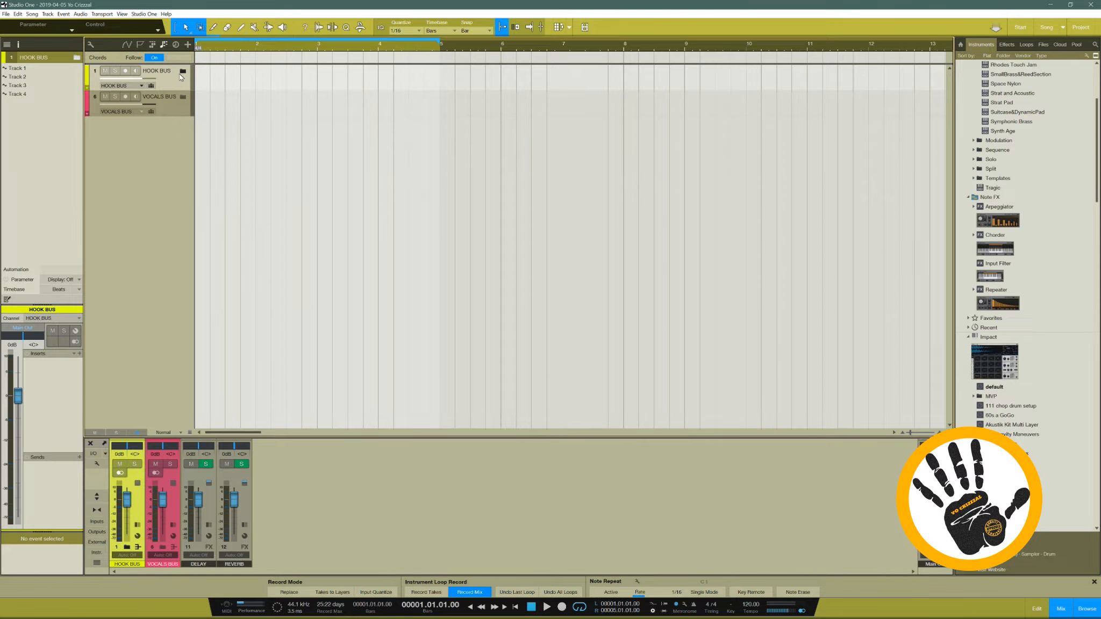
{"action": "left_click", "coordinate": [162, 111]}
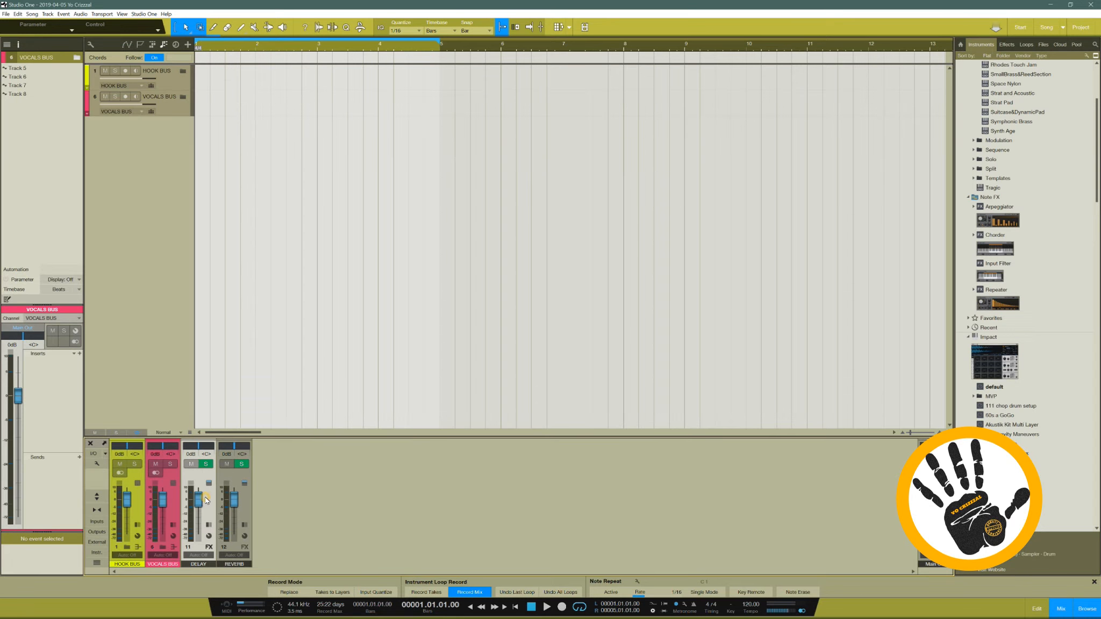
Examine the insert effects of the DELAY and REVERB channels.
{"action": "left_click", "coordinate": [209, 526]}
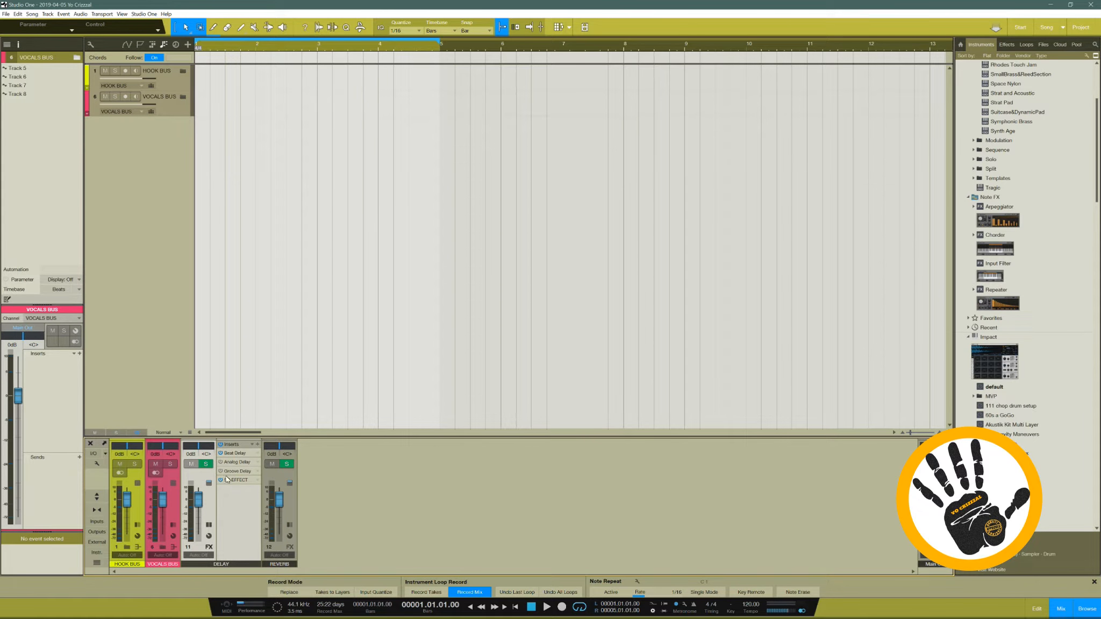
{"action": "left_click", "coordinate": [209, 526]}
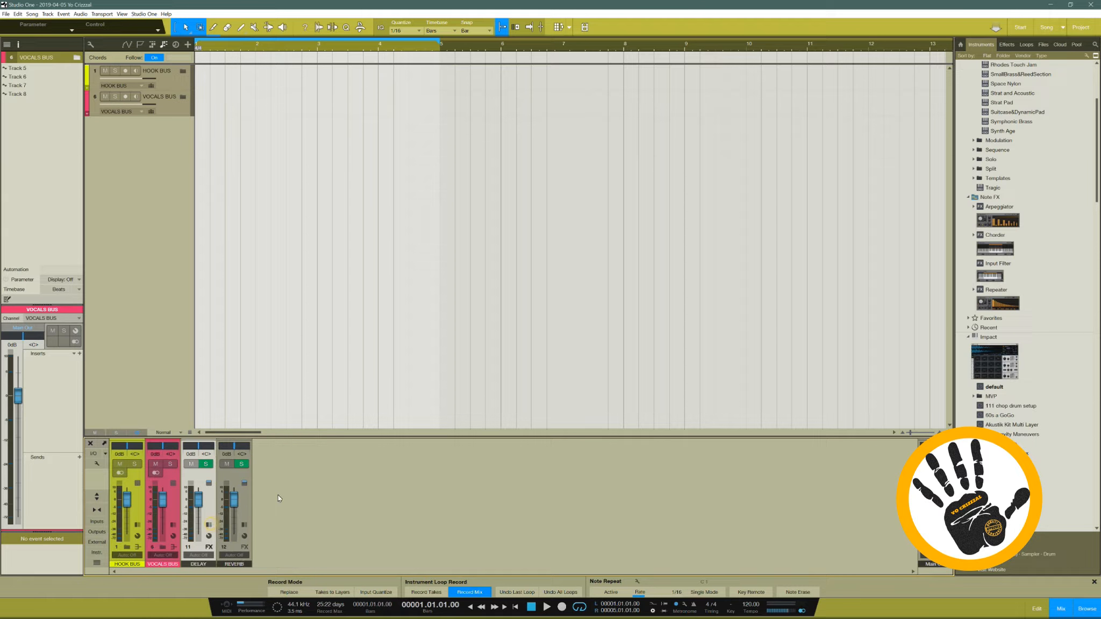
{"action": "left_click", "coordinate": [244, 526]}
{"action": "left_click", "coordinate": [244, 526]}
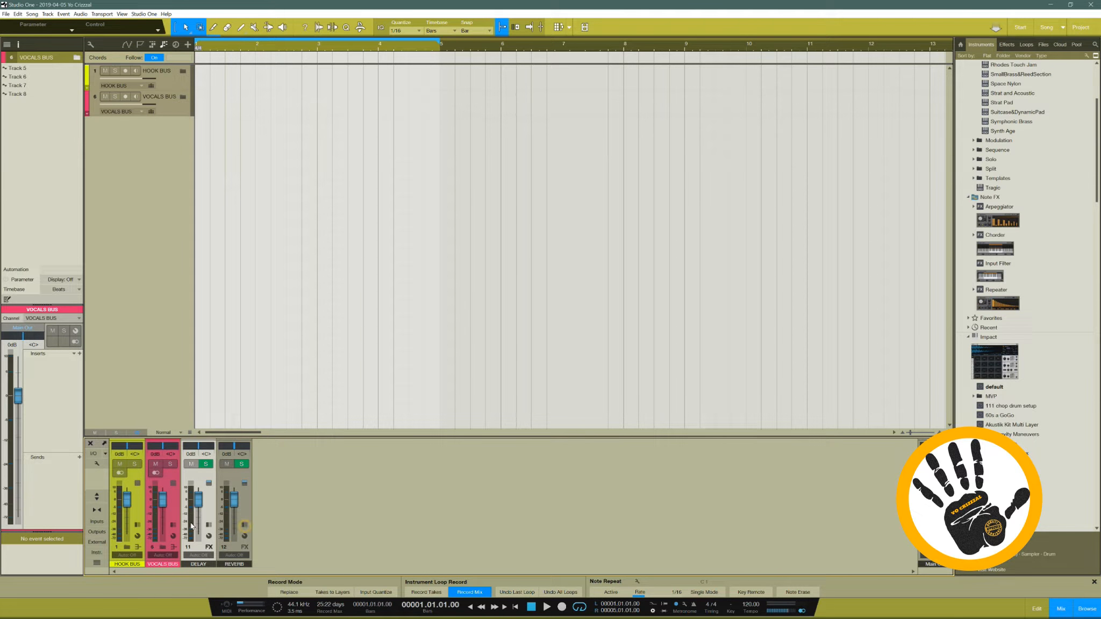
Add a send to REVERB on the HOOK BUS channel.
{"action": "left_click", "coordinate": [133, 526]}
{"action": "left_click", "coordinate": [186, 524]}
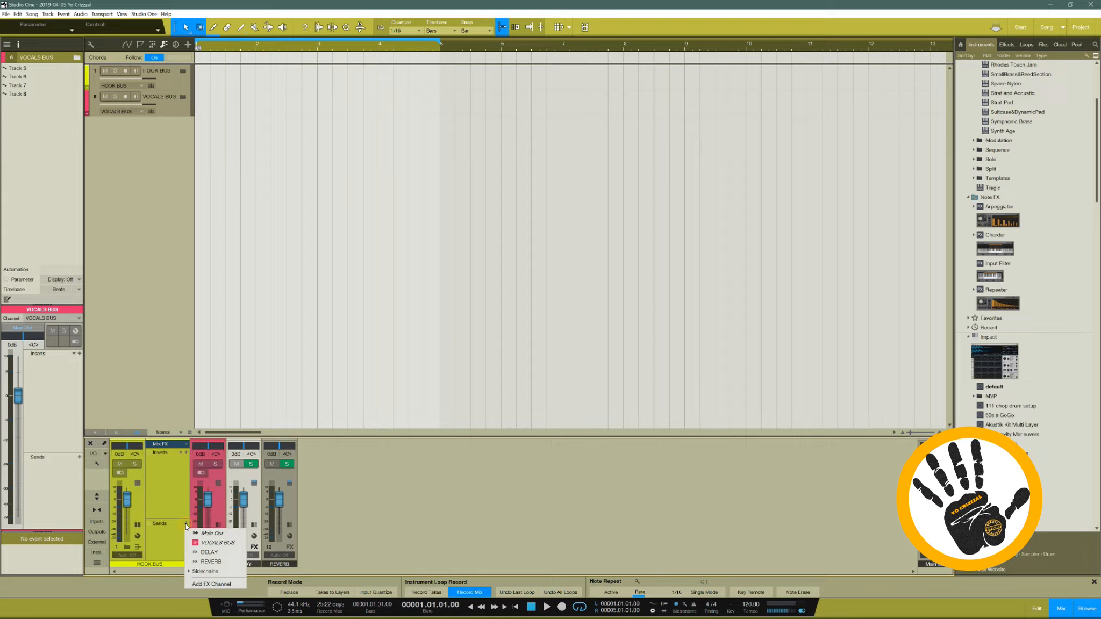
{"action": "left_click", "coordinate": [210, 562]}
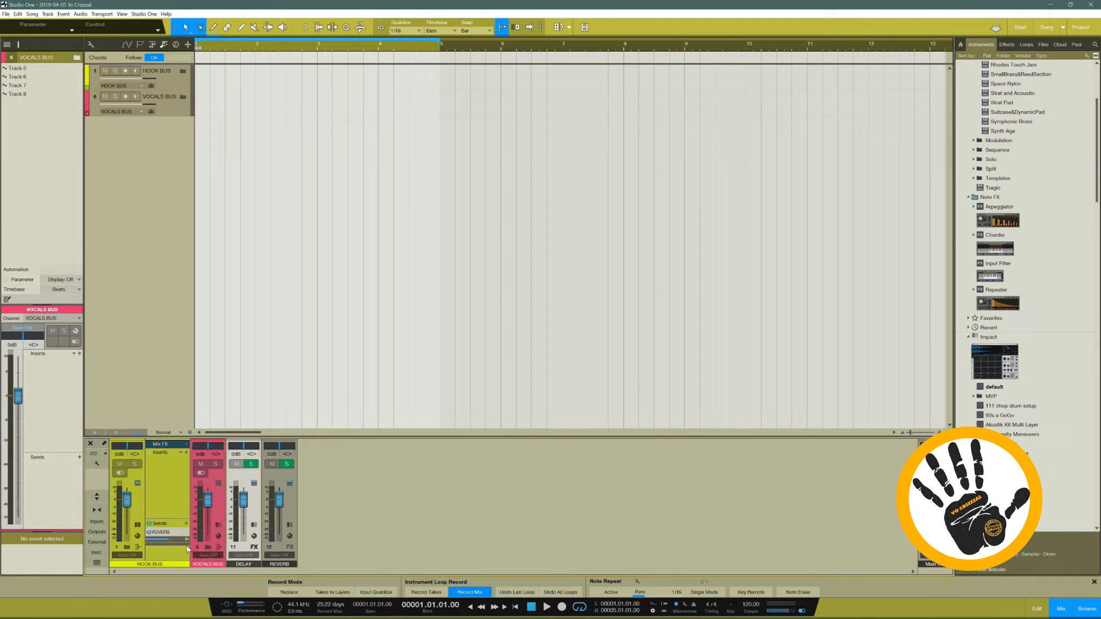
Route the HOOK BUS send to the REVERB SC EFFECT sidechain and remove the send again.
{"action": "right_click", "coordinate": [186, 532]}
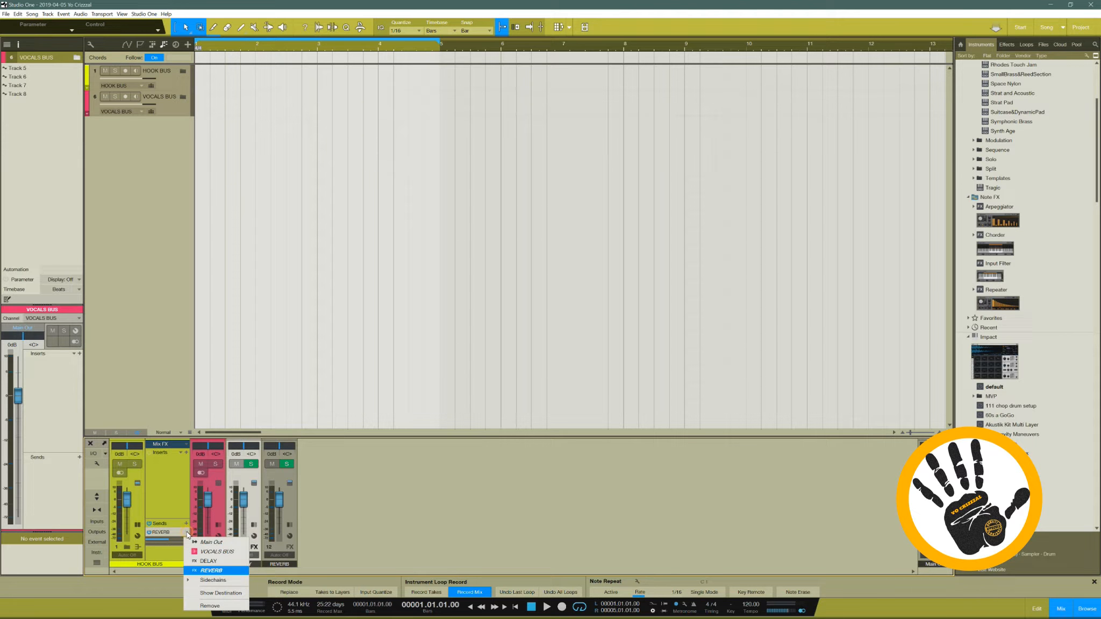
{"action": "left_click", "coordinate": [226, 581]}
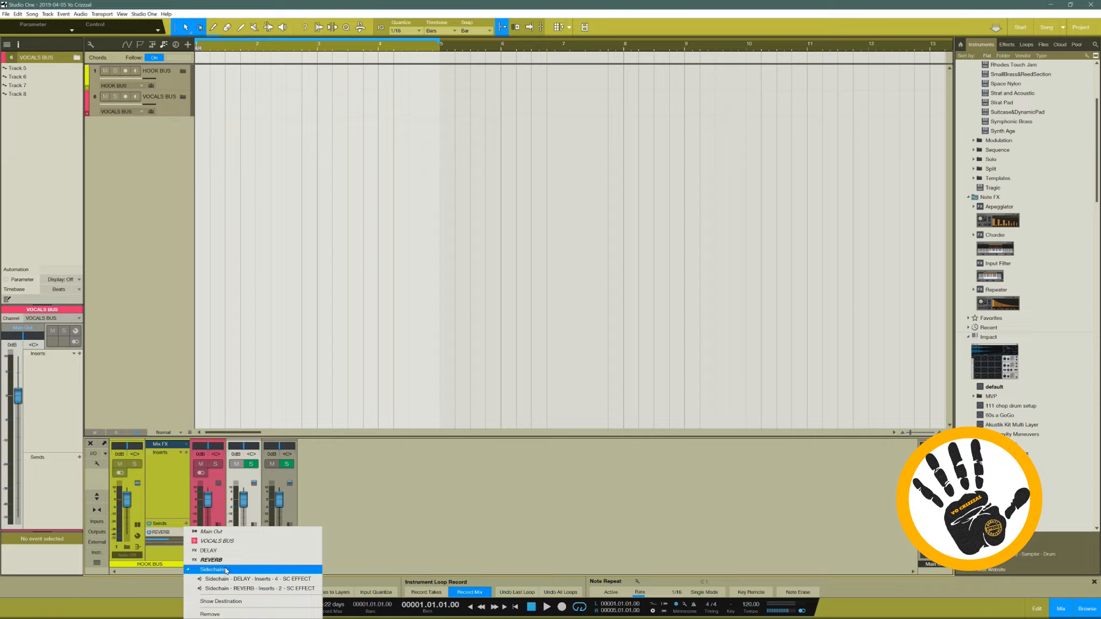
{"action": "left_click", "coordinate": [252, 588]}
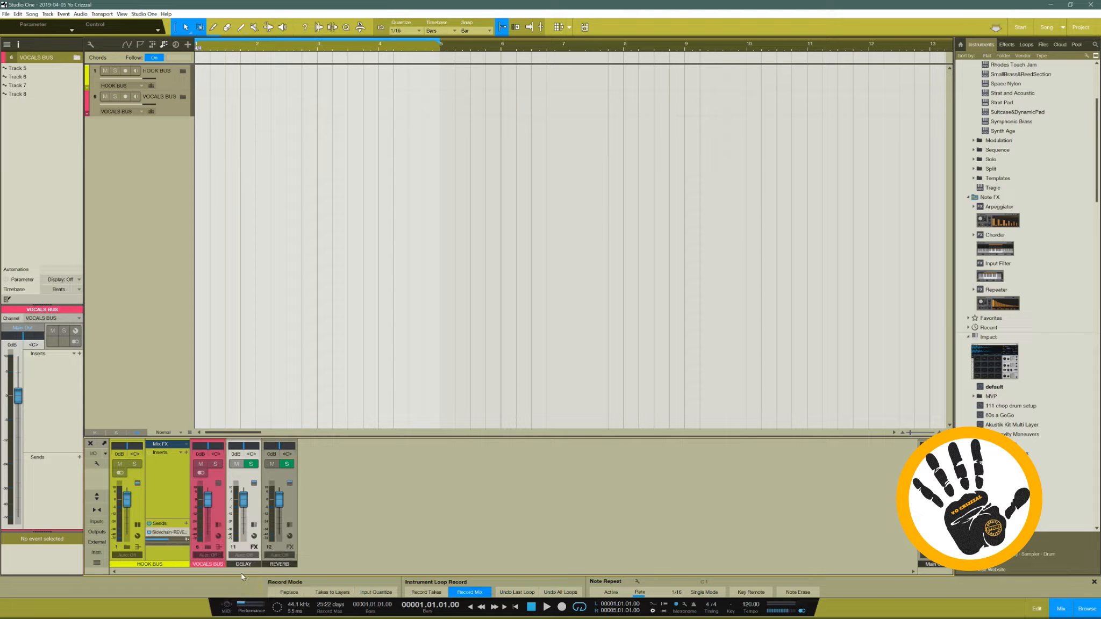
{"action": "right_click", "coordinate": [174, 533]}
{"action": "left_click", "coordinate": [177, 554]}
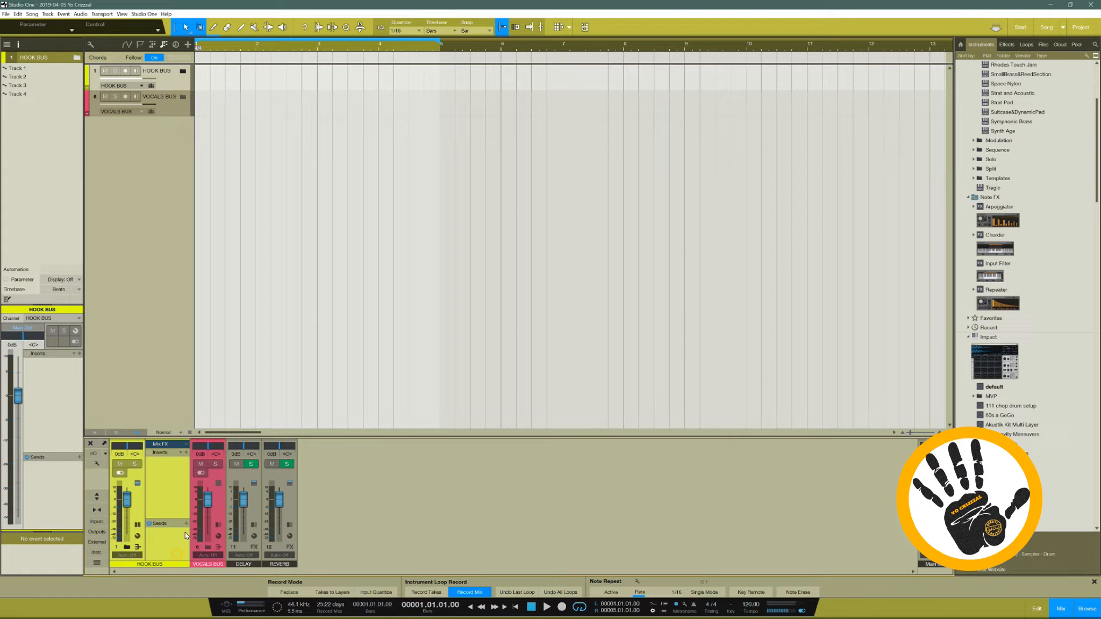
Collapse the HOOK BUS channel's details, enlarge the console, and expand and collapse the HOOK BUS and VOCALS BUS folders to view their channels.
{"action": "left_click", "coordinate": [137, 525]}
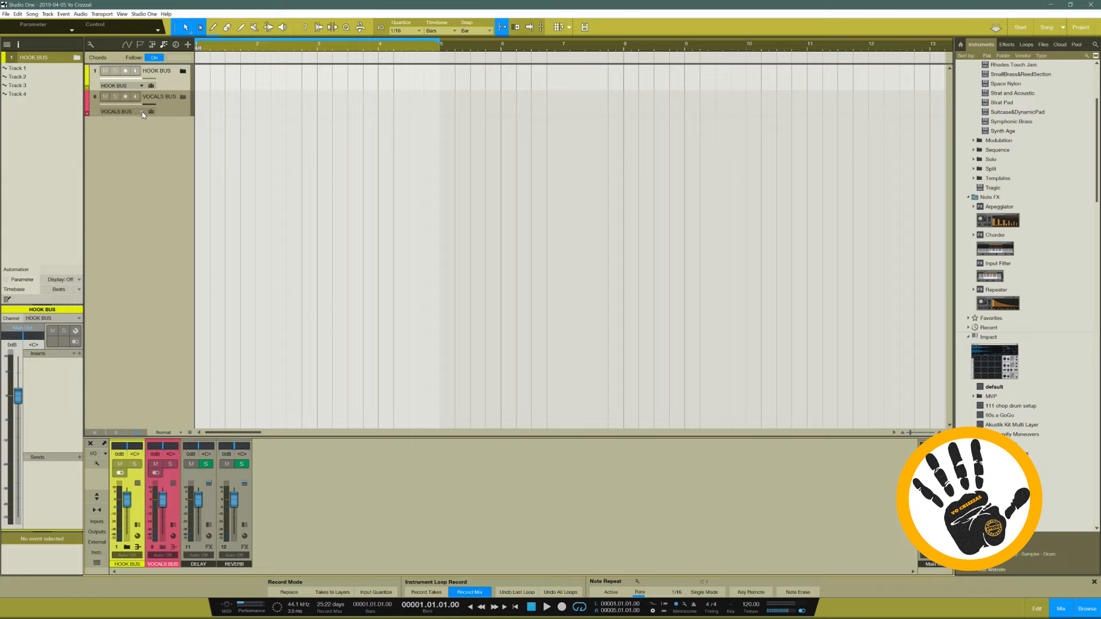
{"action": "left_click", "coordinate": [97, 496]}
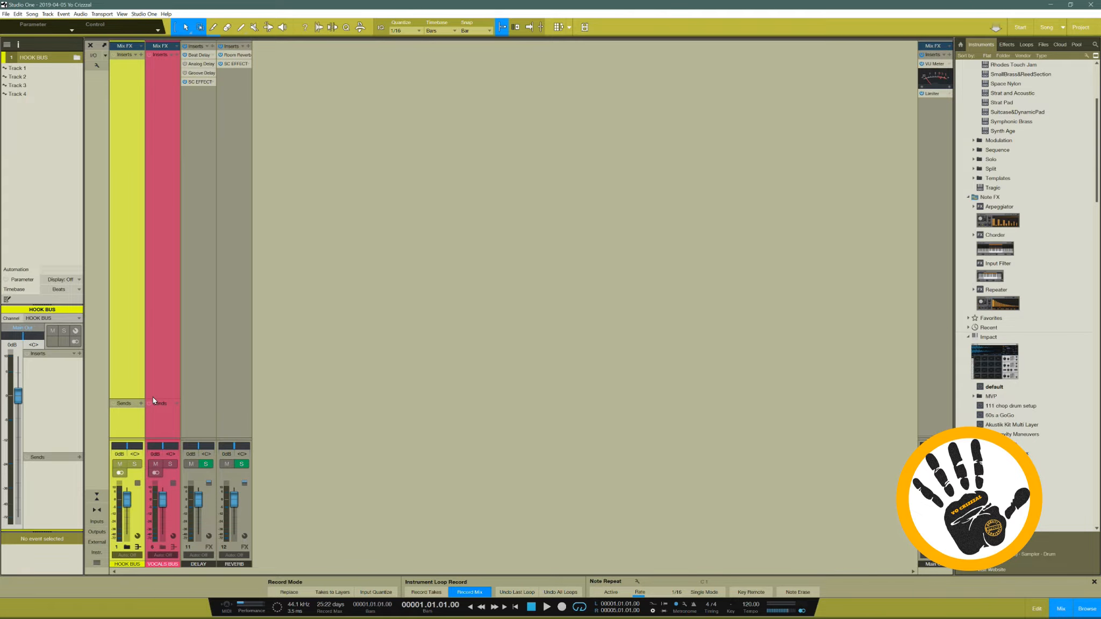
{"action": "left_click", "coordinate": [126, 548]}
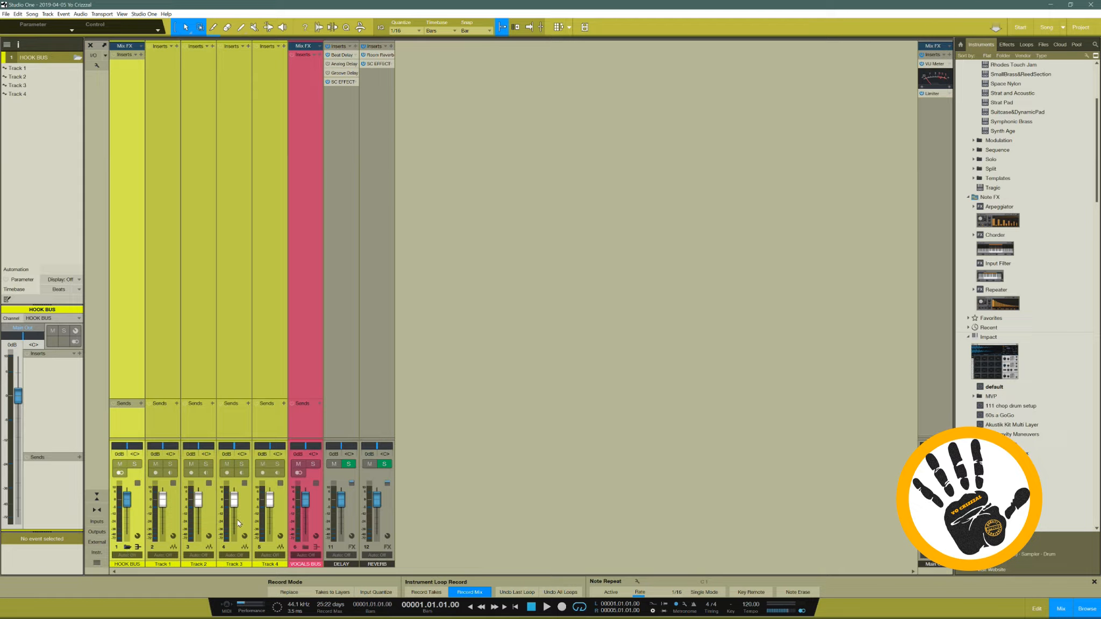
{"action": "left_click", "coordinate": [127, 547]}
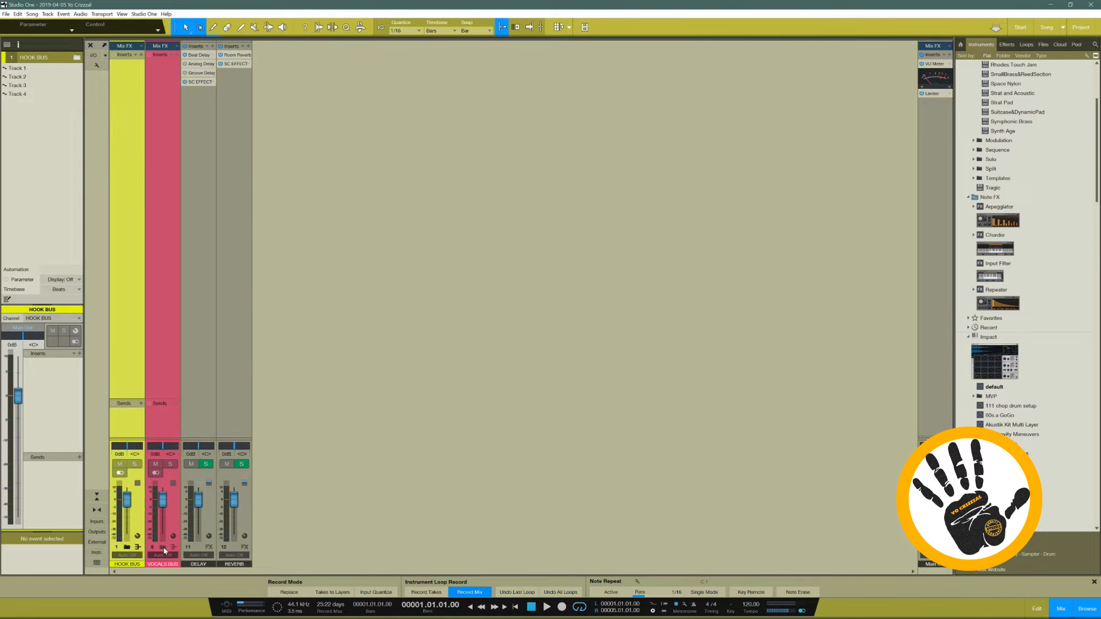
{"action": "left_click", "coordinate": [163, 548]}
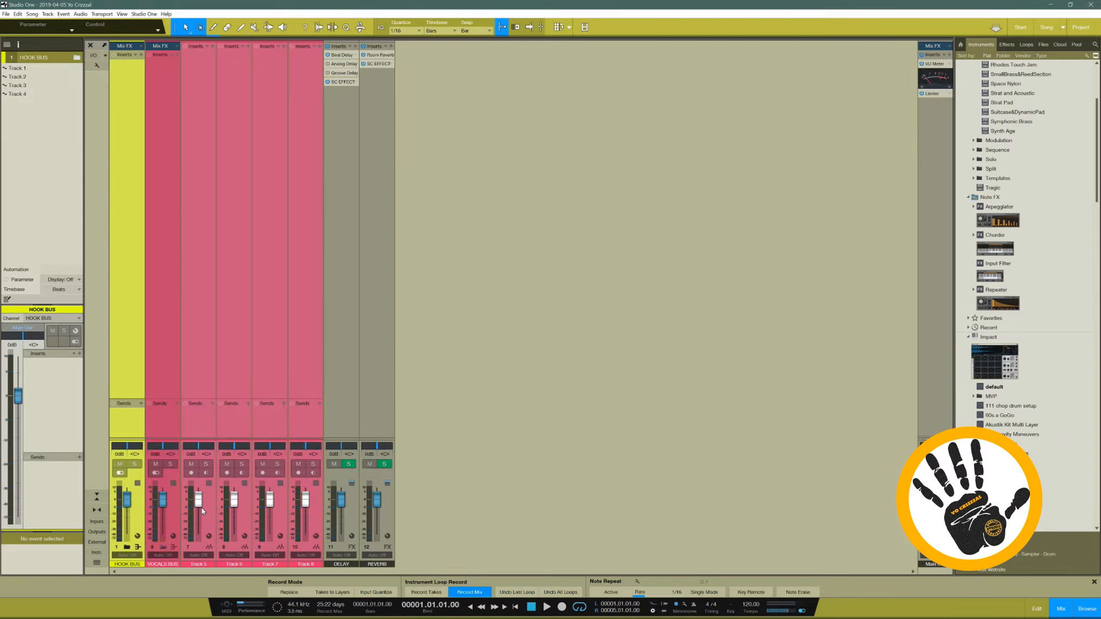
{"action": "left_click", "coordinate": [164, 547]}
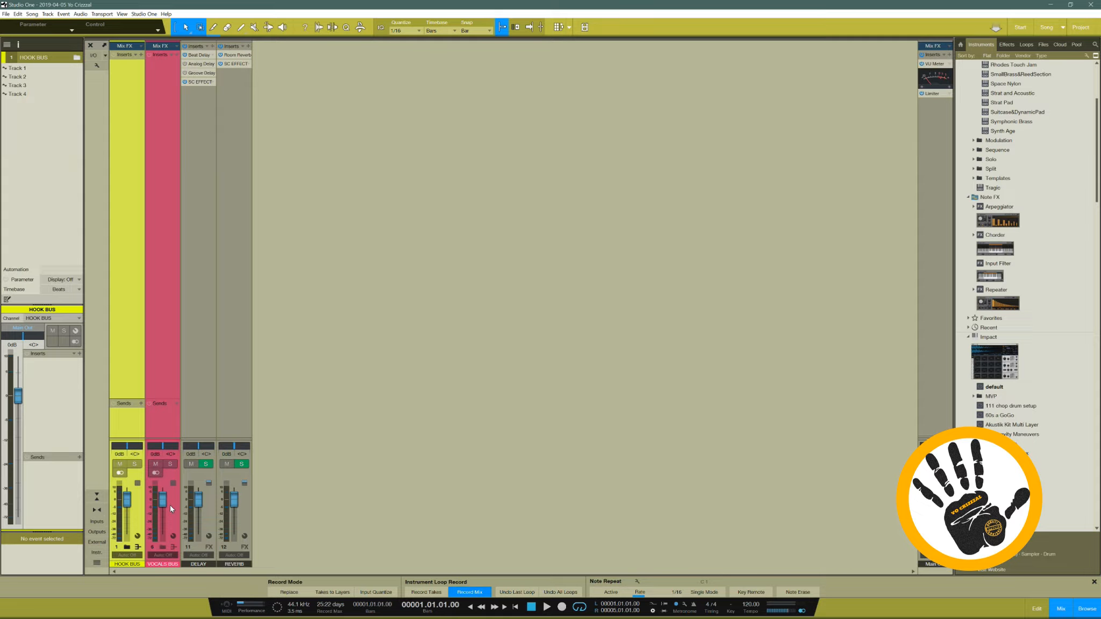
Hide the VOCALS BUS channel from the console and show it again through the channel list.
{"action": "right_click", "coordinate": [170, 506]}
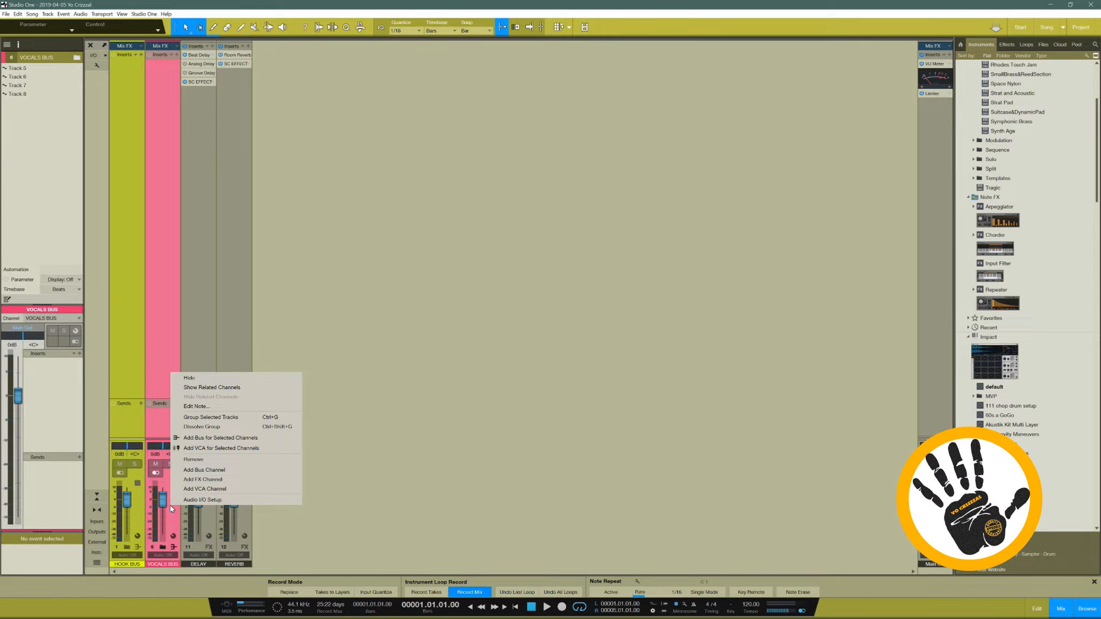
{"action": "left_click", "coordinate": [189, 379]}
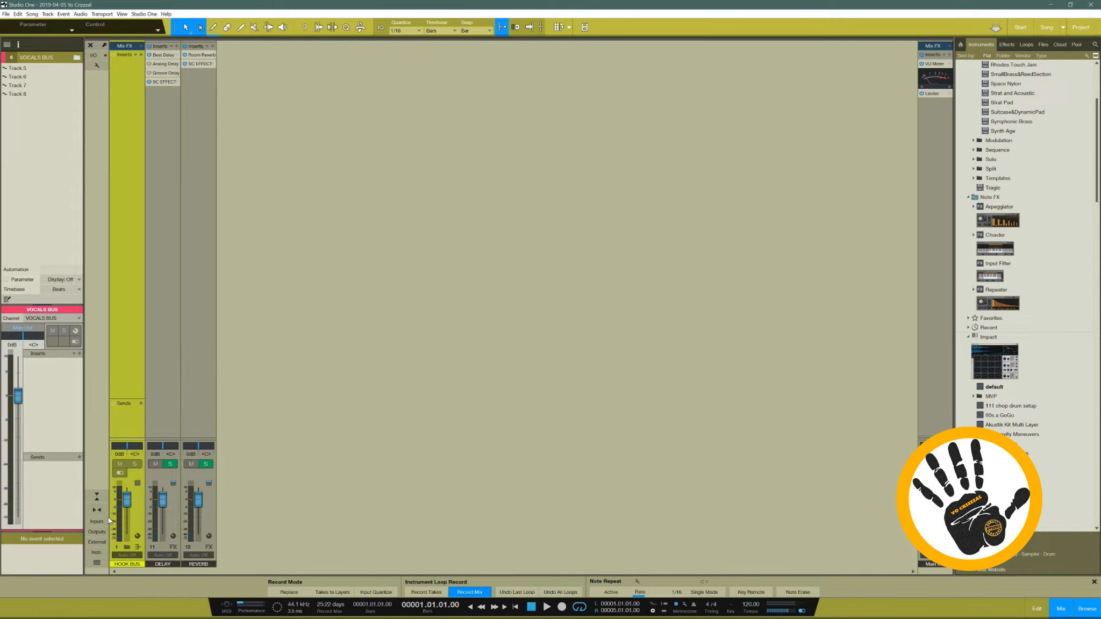
{"action": "left_click", "coordinate": [97, 563]}
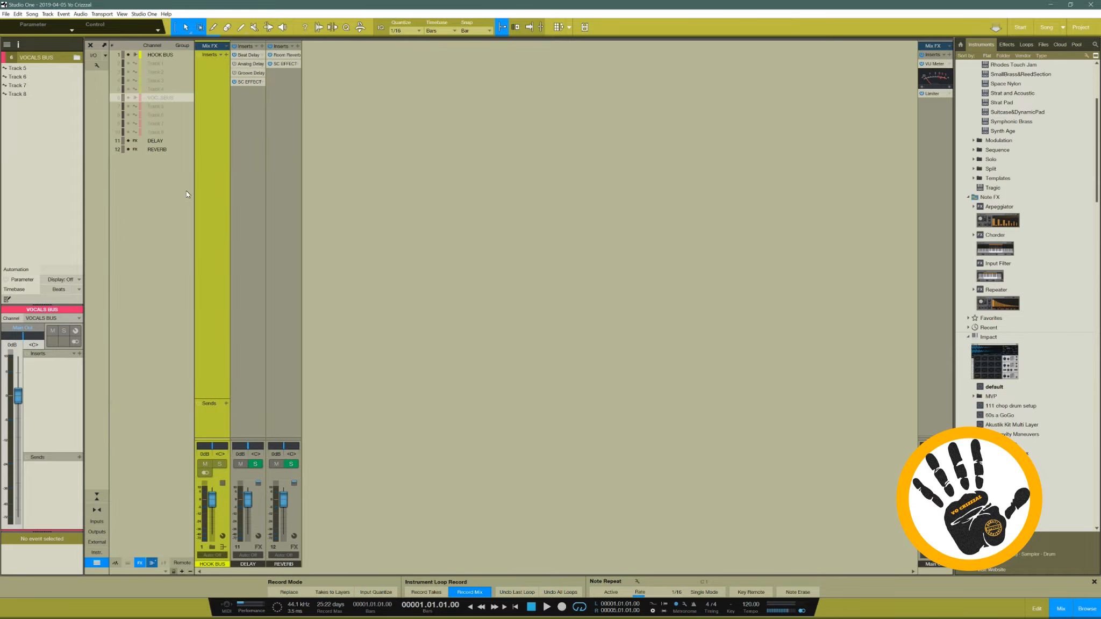
{"action": "left_click", "coordinate": [128, 98]}
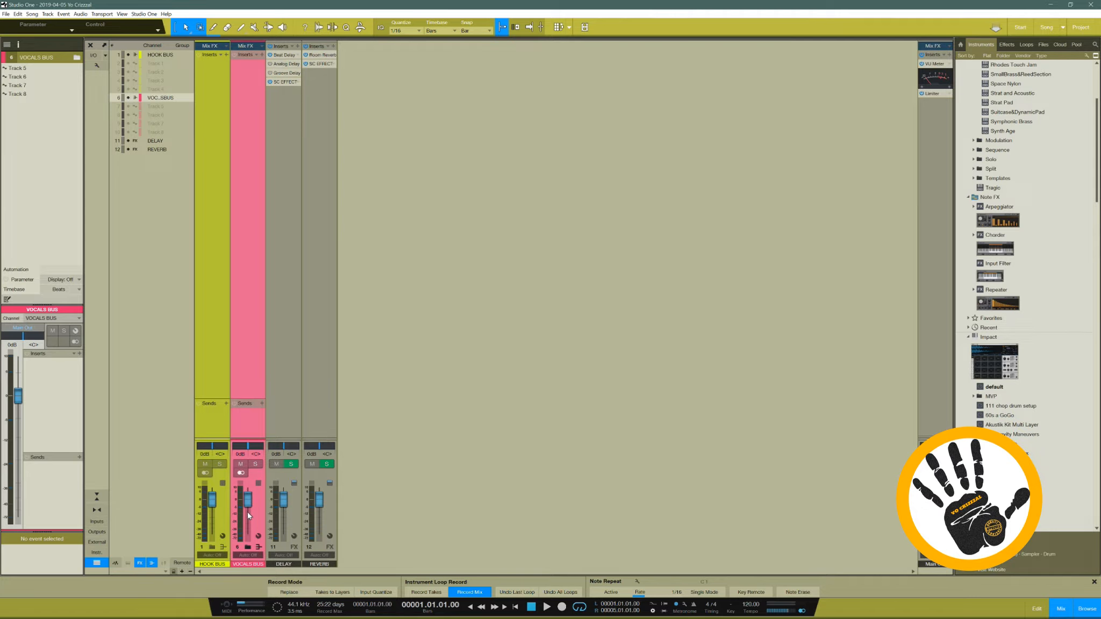
Expand and collapse the VOCALS BUS folder to view its channels and return the console to its small size.
{"action": "left_click", "coordinate": [247, 547]}
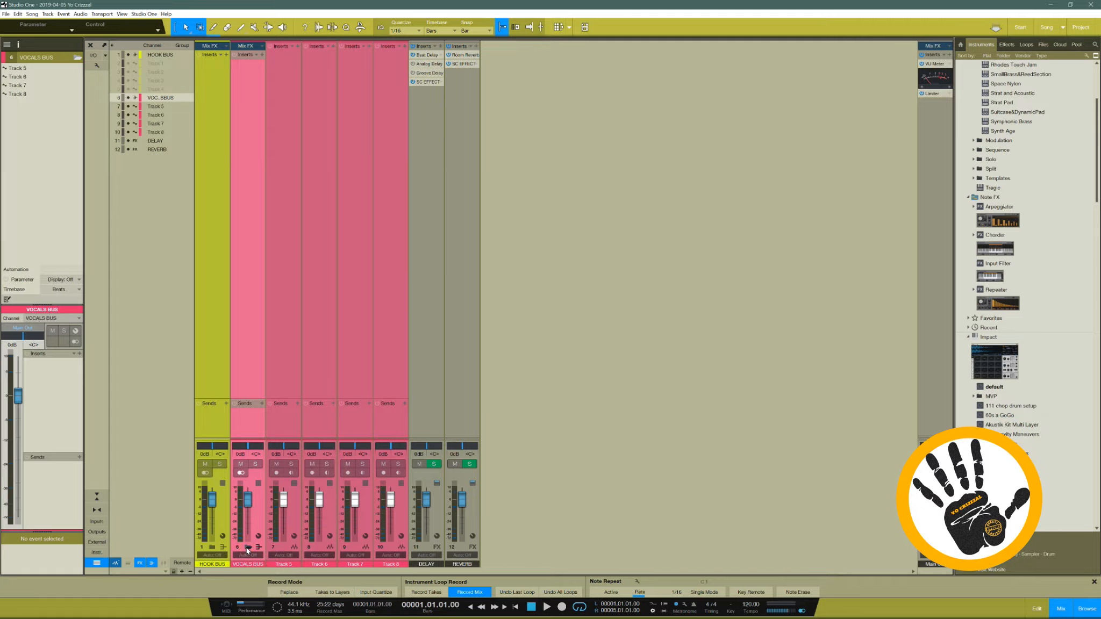
{"action": "left_click", "coordinate": [247, 548]}
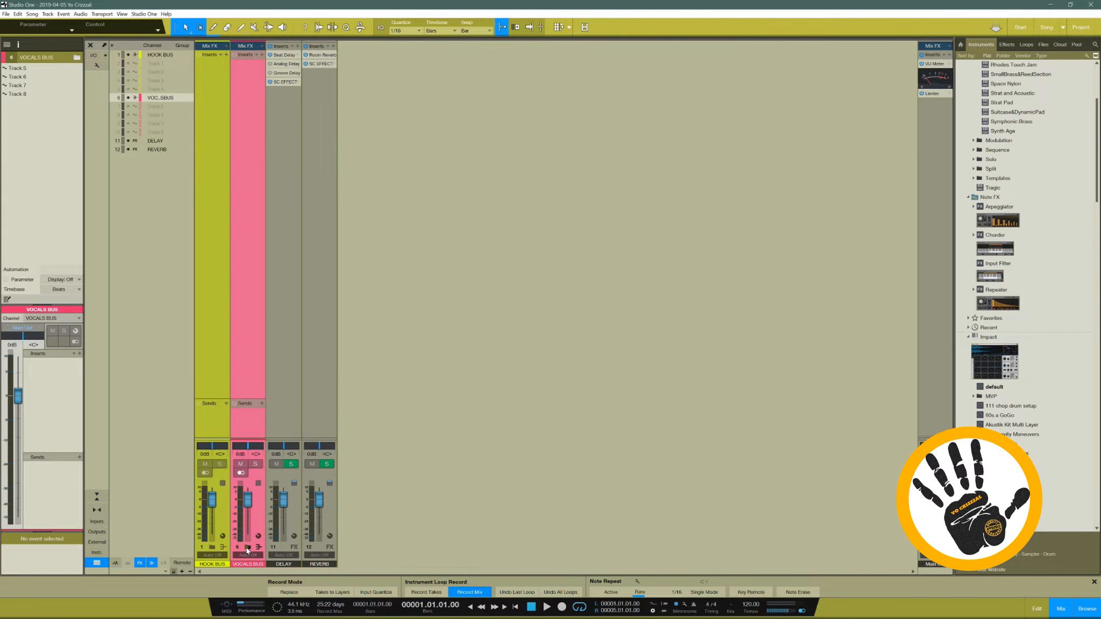
{"action": "left_click", "coordinate": [246, 548]}
{"action": "left_click", "coordinate": [247, 548]}
{"action": "left_click", "coordinate": [101, 497]}
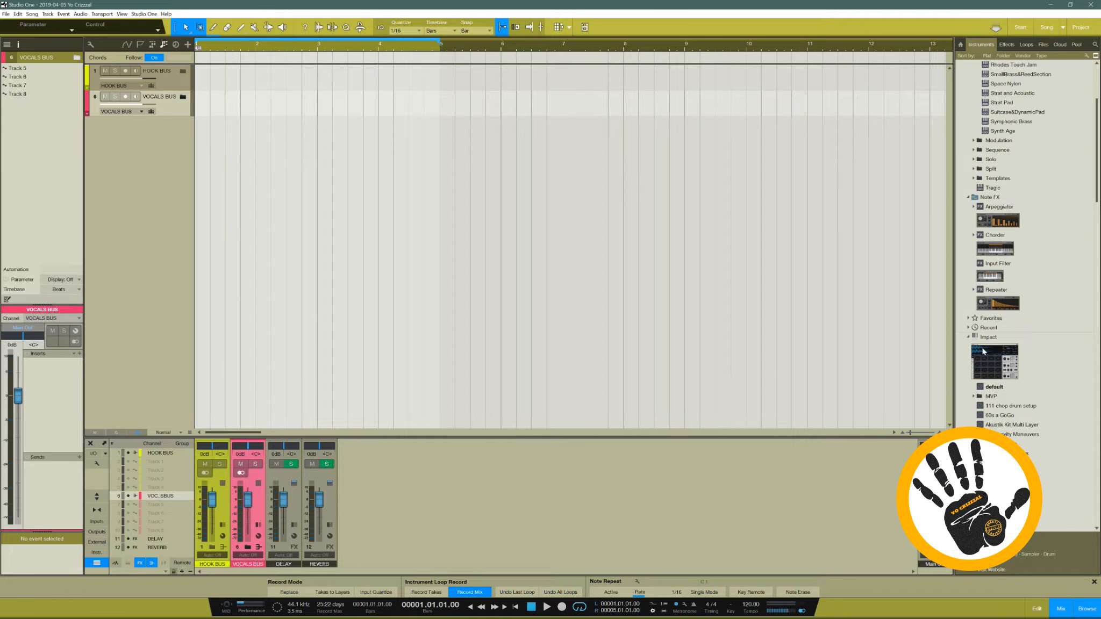
Find the Funky Kit preset of the Impact instrument and add it as a new instrument track beneath VOCALS BUS.
{"action": "double_click", "coordinate": [989, 369]}
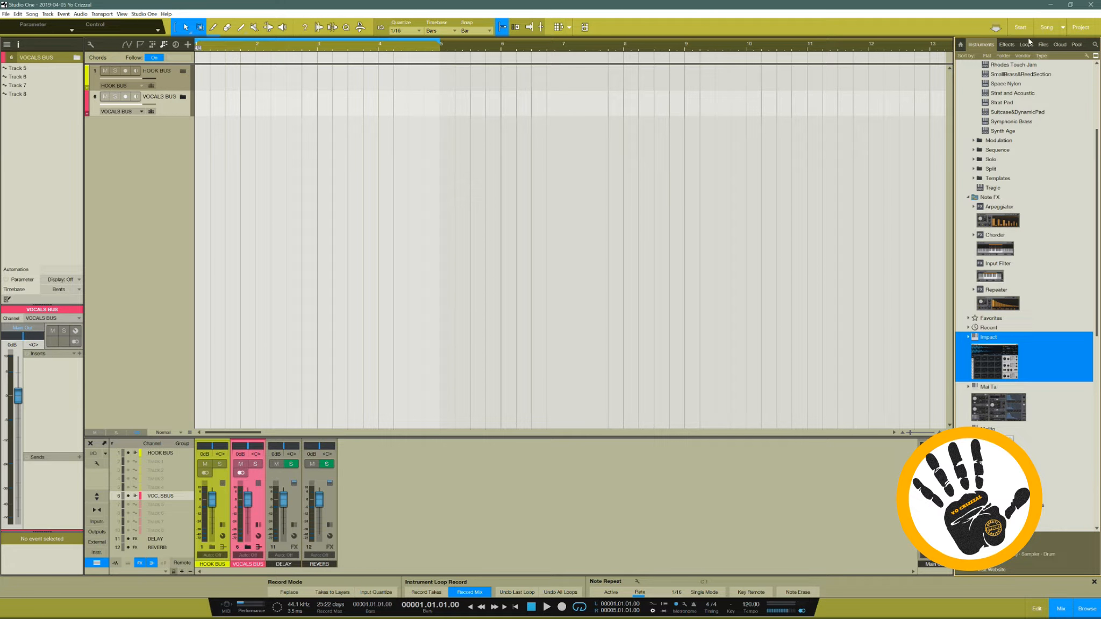
{"action": "scroll", "coordinate": [1025, 153], "scroll_direction": "up", "scroll_amount": 5}
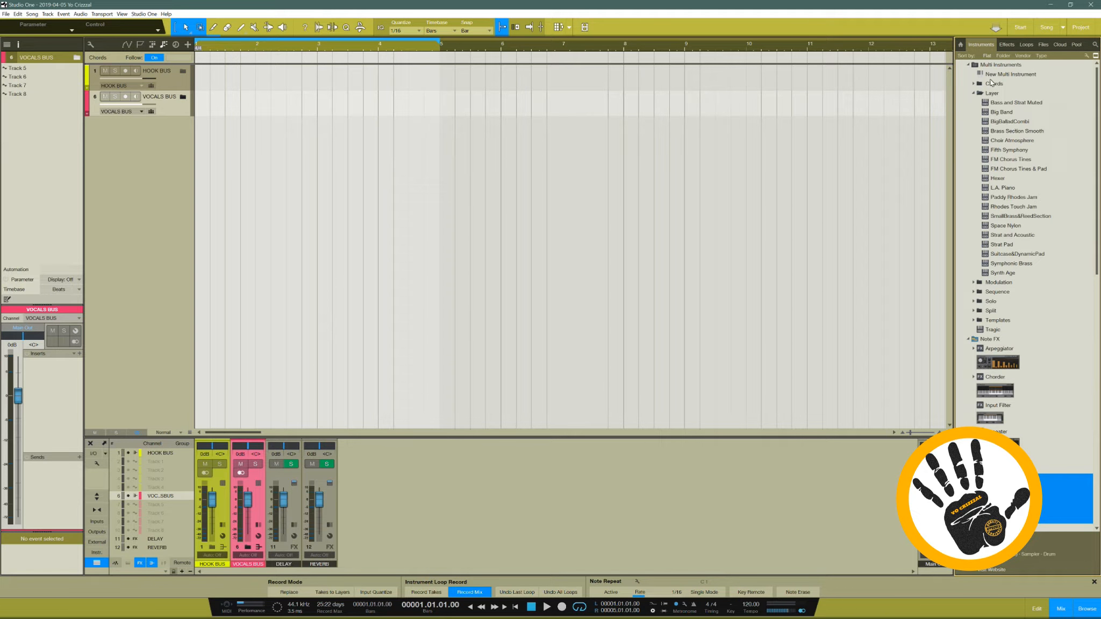
{"action": "scroll", "coordinate": [1024, 422], "scroll_direction": "down", "scroll_amount": 3}
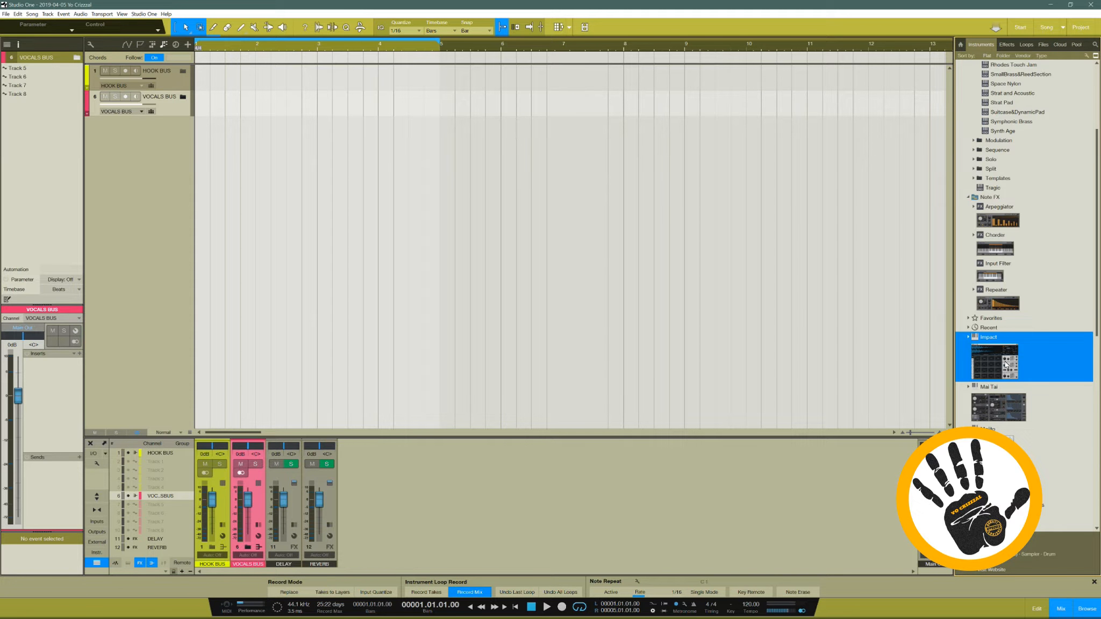
{"action": "left_click", "coordinate": [970, 341]}
{"action": "mouse_move", "coordinate": [995, 363]}
{"action": "left_mouse_down"}
{"action": "mouse_move", "coordinate": [197, 161]}
{"action": "mouse_move", "coordinate": [375, 192]}
{"action": "mouse_move", "coordinate": [871, 312]}
{"action": "mouse_move", "coordinate": [978, 357]}
{"action": "left_mouse_up"}
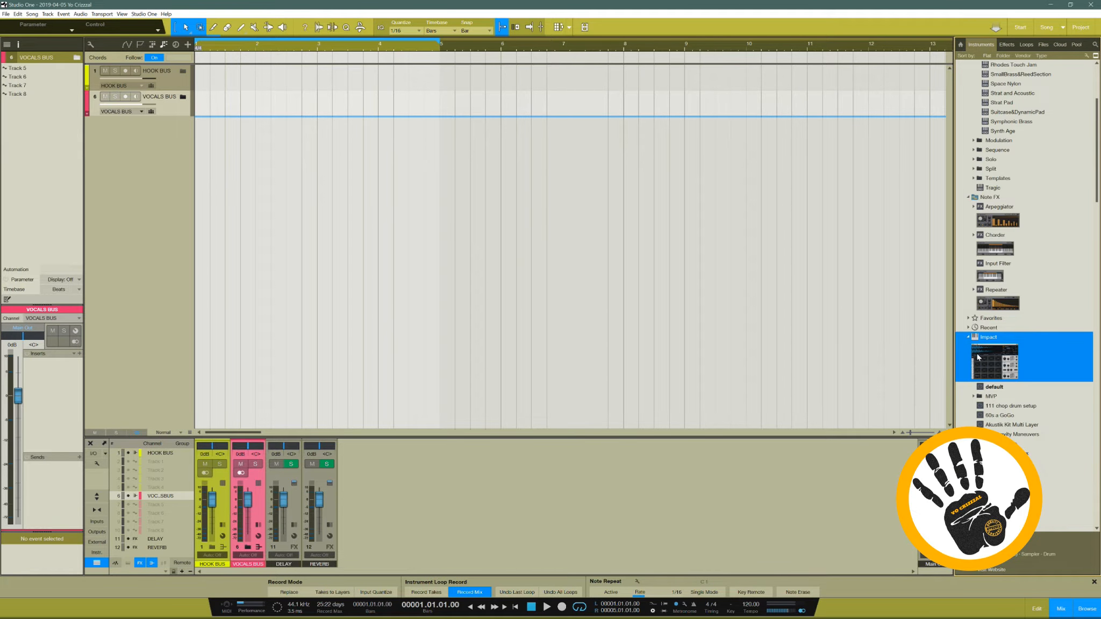
{"action": "scroll", "coordinate": [1003, 415], "scroll_direction": "down", "scroll_amount": 10}
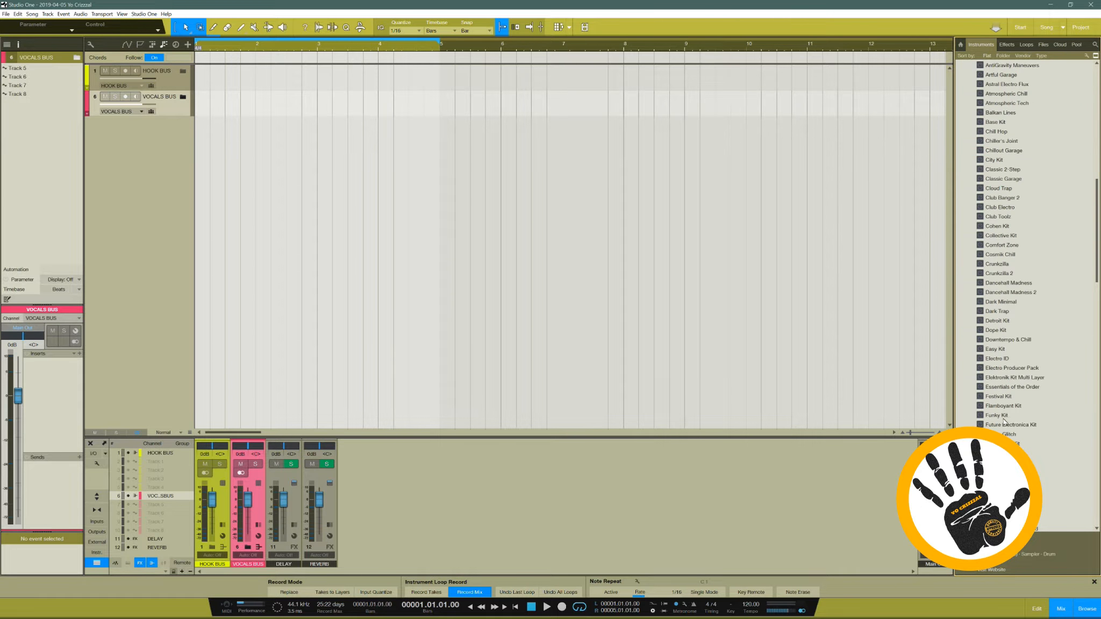
{"action": "left_click", "coordinate": [1004, 415]}
{"action": "left_click_drag", "start_coordinate": [1007, 417], "coordinate": [161, 151]}
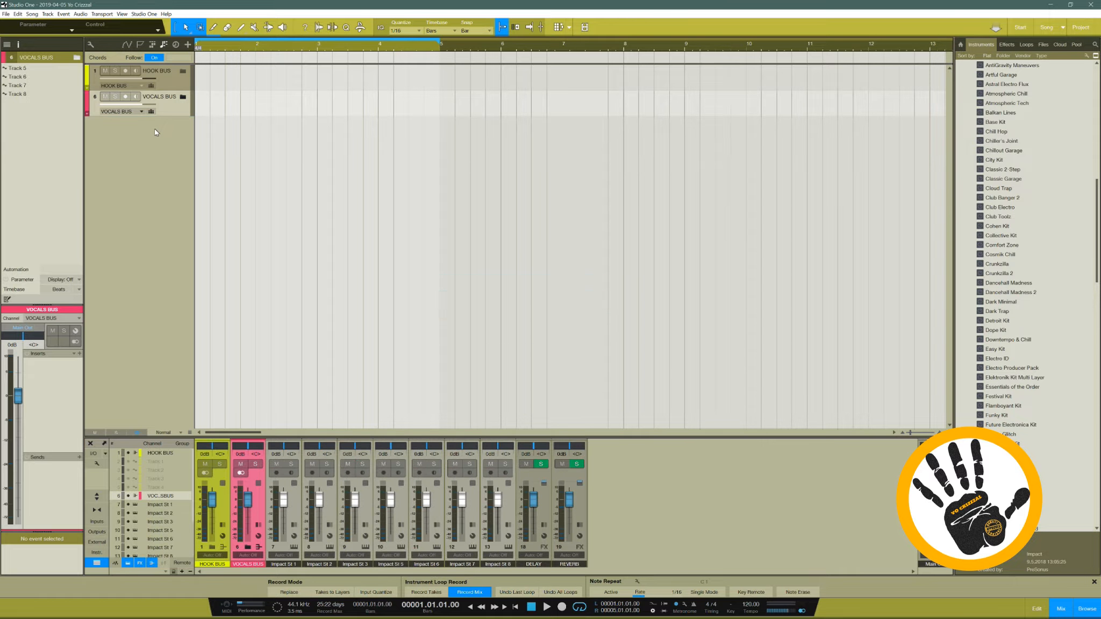
Remove the VOCALS BUS and HOOK BUS folder tracks and undo both removals.
{"action": "right_click", "coordinate": [171, 106]}
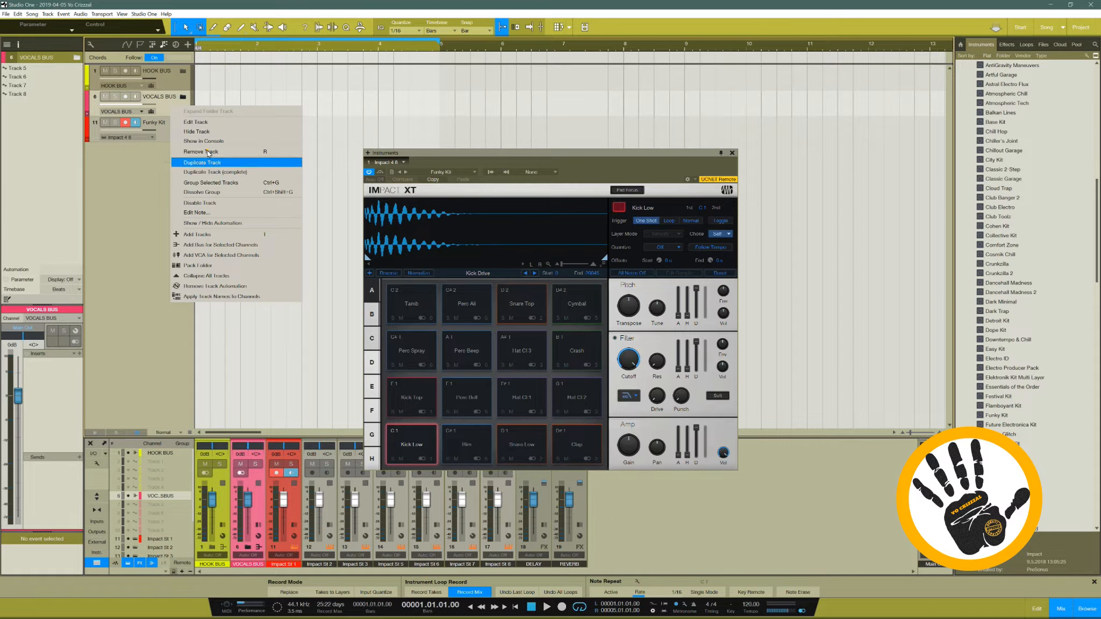
{"action": "left_click", "coordinate": [200, 152]}
{"action": "right_click", "coordinate": [172, 81]}
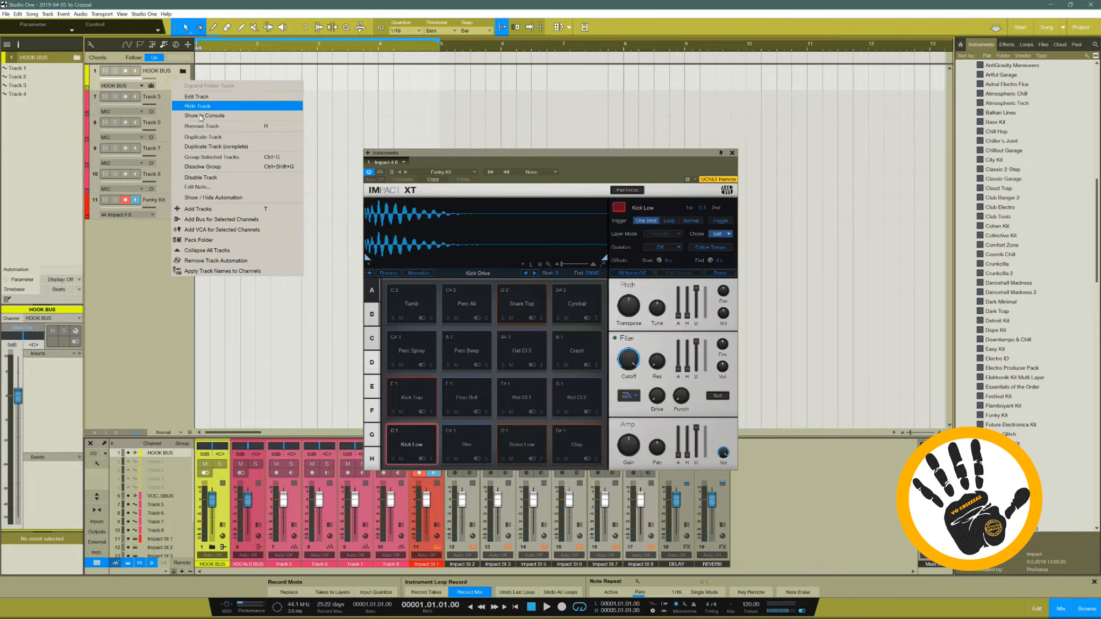
{"action": "left_click", "coordinate": [203, 129]}
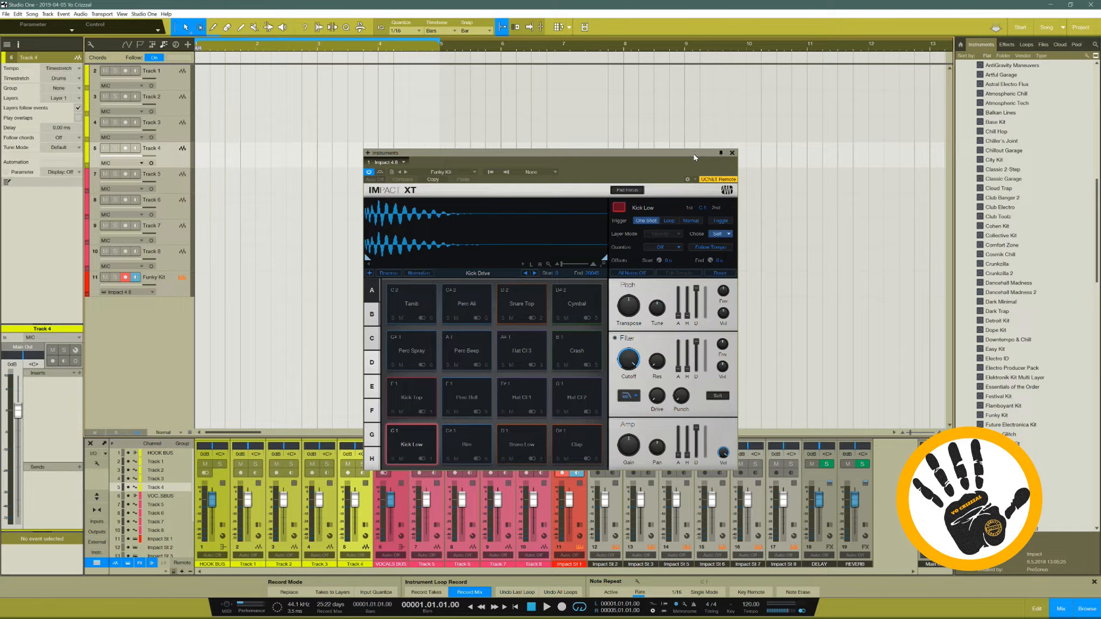
{"action": "left_click_drag", "start_coordinate": [690, 155], "coordinate": [730, 81]}
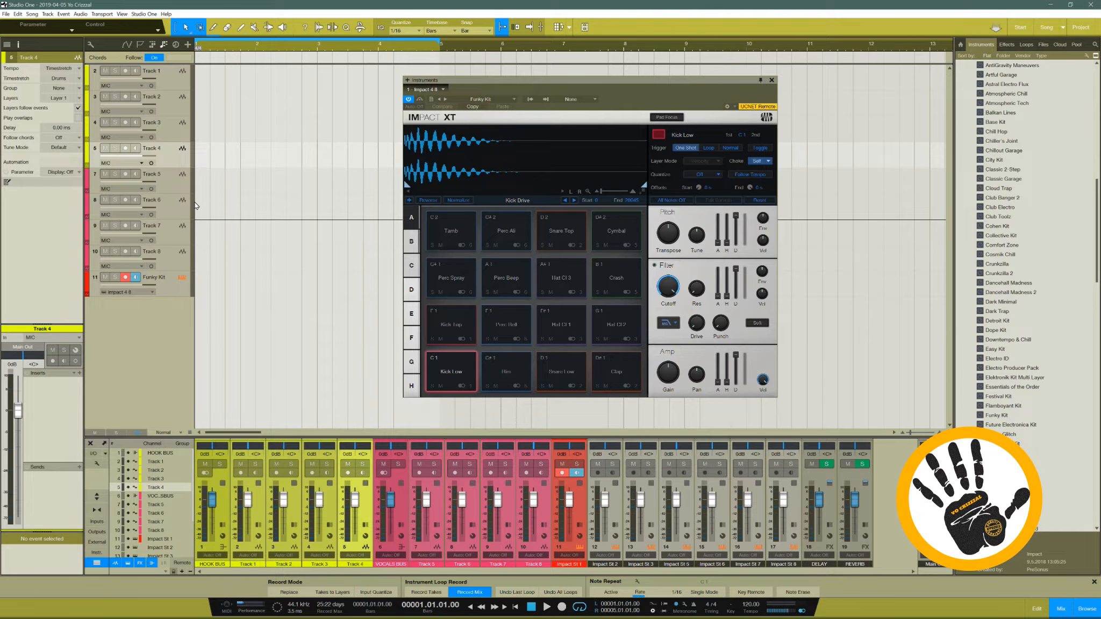
{"action": "key", "text": "ctrl+z"}
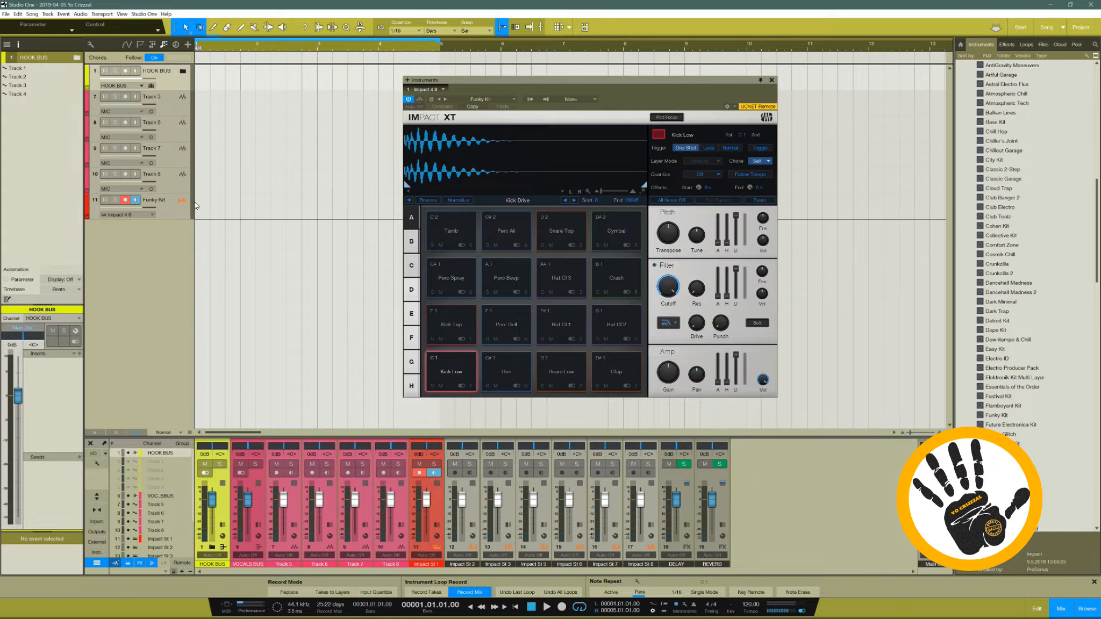
{"action": "key", "text": "ctrl+z"}
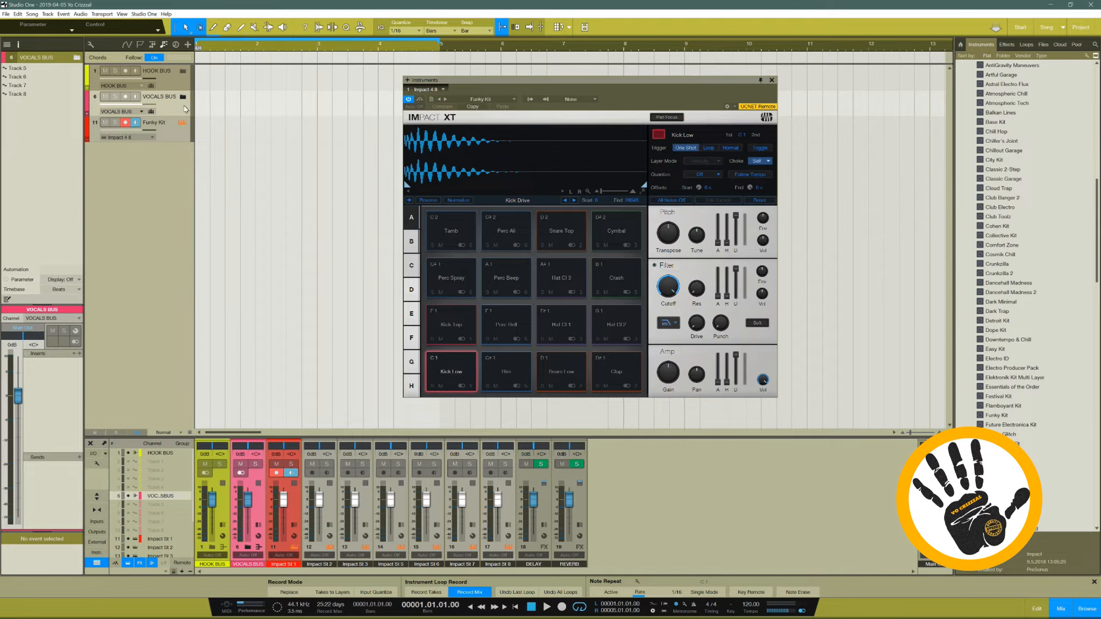
Remove the VOCALS BUS and HOOK BUS folder tracks while keeping the tracks inside them.
{"action": "left_click", "coordinate": [177, 105]}
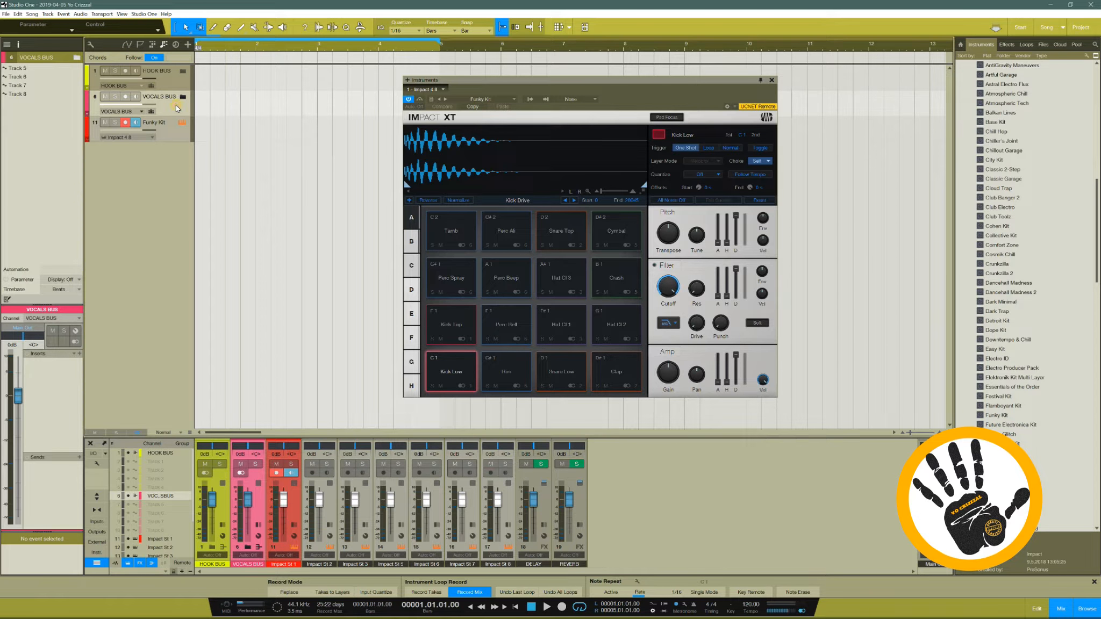
{"action": "right_click", "coordinate": [177, 108]}
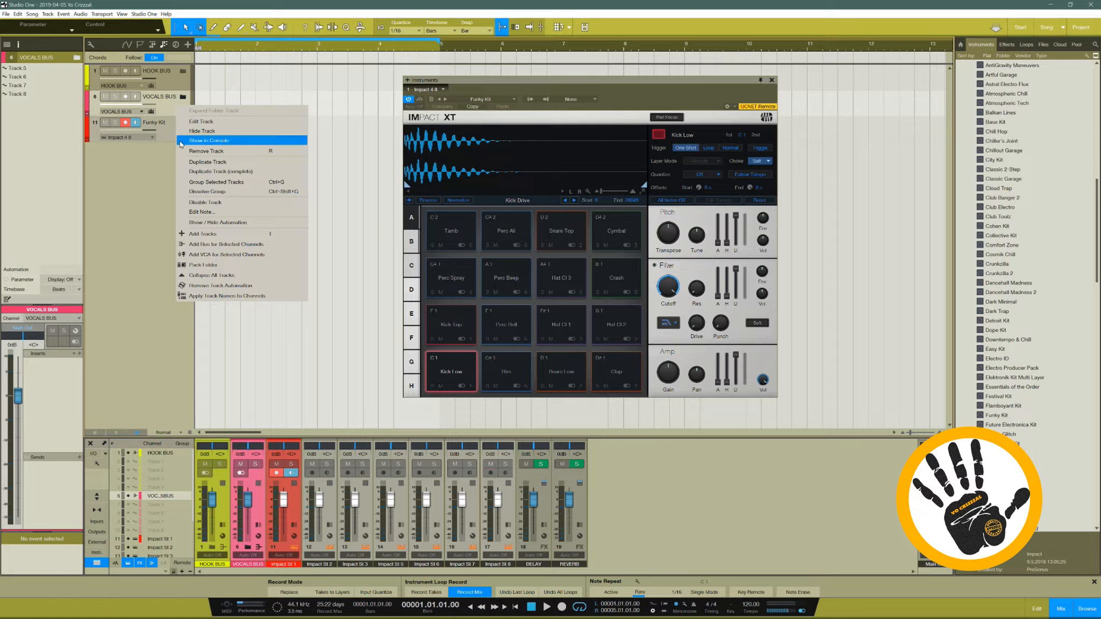
{"action": "left_click", "coordinate": [148, 183]}
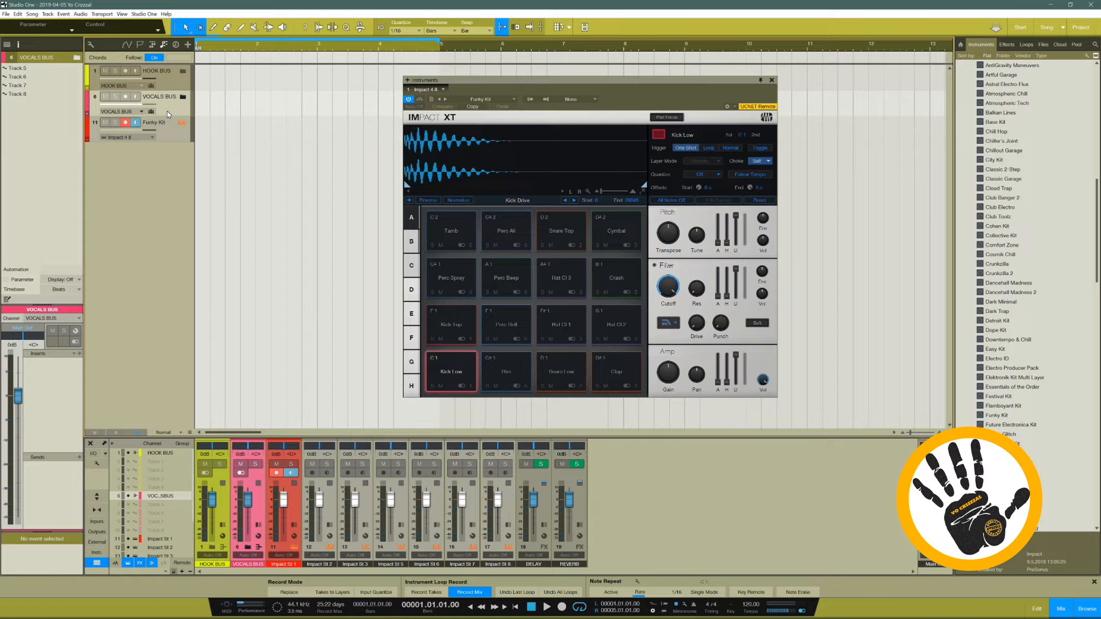
{"action": "key", "text": "shift+t"}
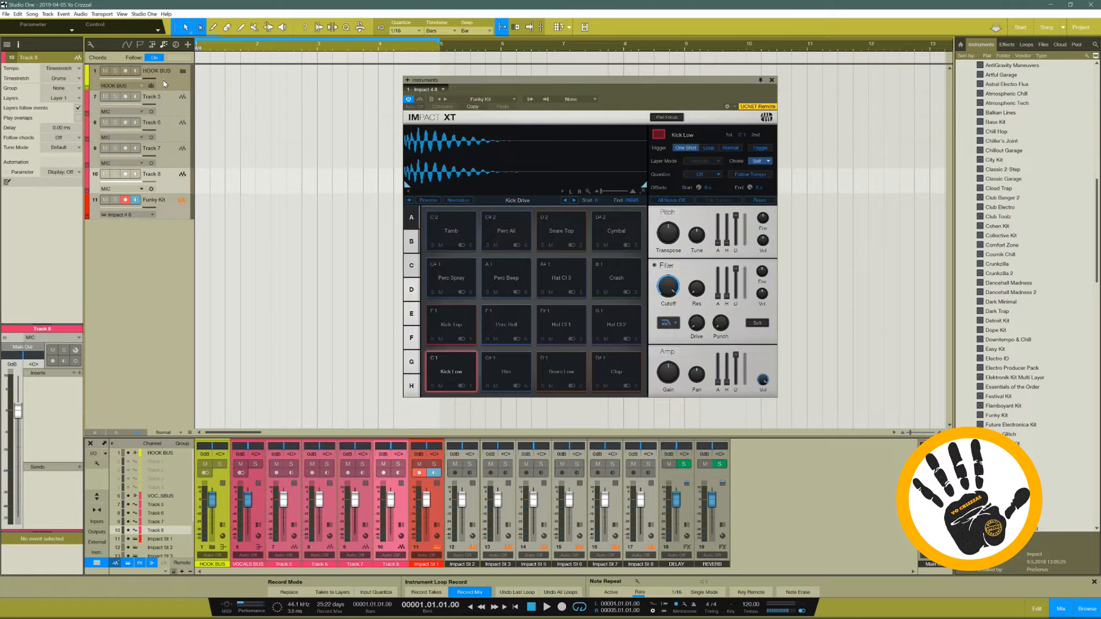
{"action": "left_click", "coordinate": [165, 83]}
{"action": "key", "text": "shift+t"}
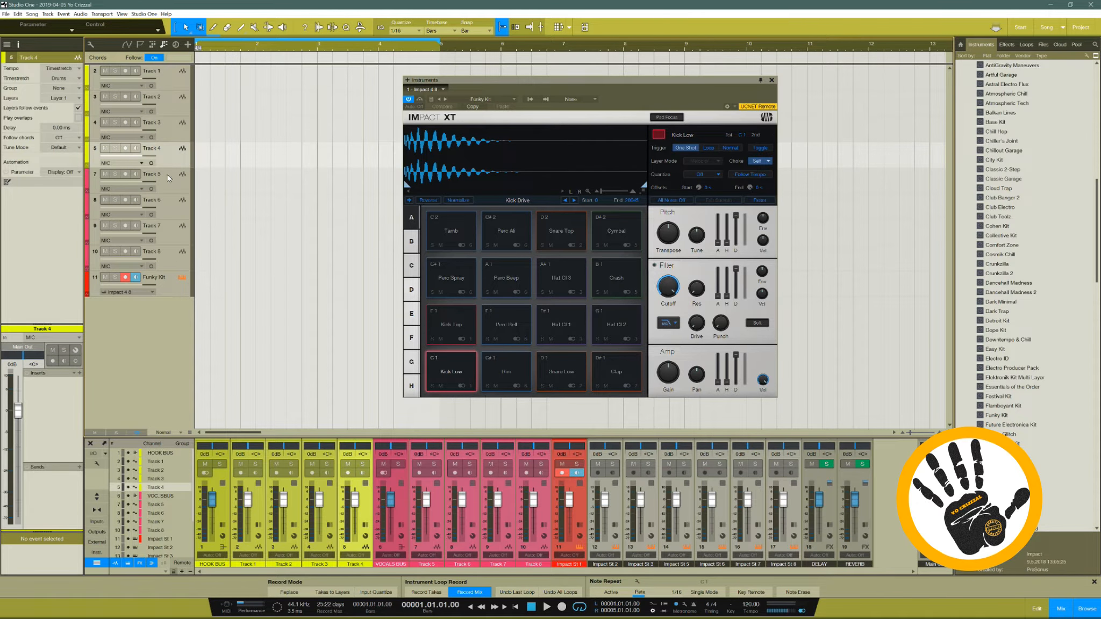
Delete Track 1 through Track 8 and select the HOOK BUS channel in the console.
{"action": "left_click", "coordinate": [170, 85]}
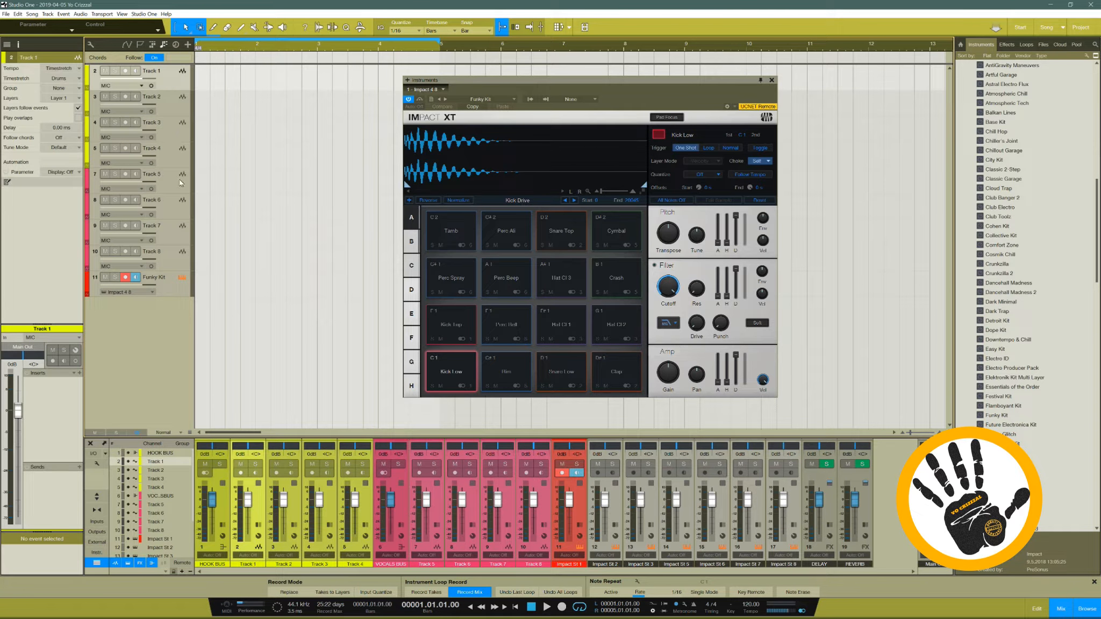
{"action": "left_click", "coordinate": [177, 265]}
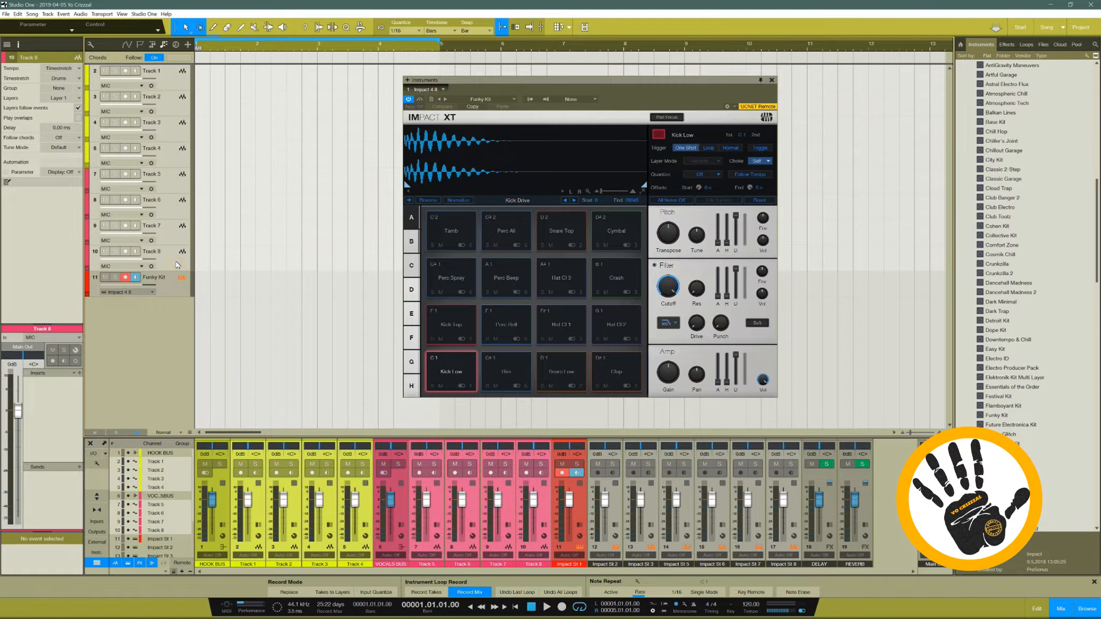
{"action": "key", "text": "Delete"}
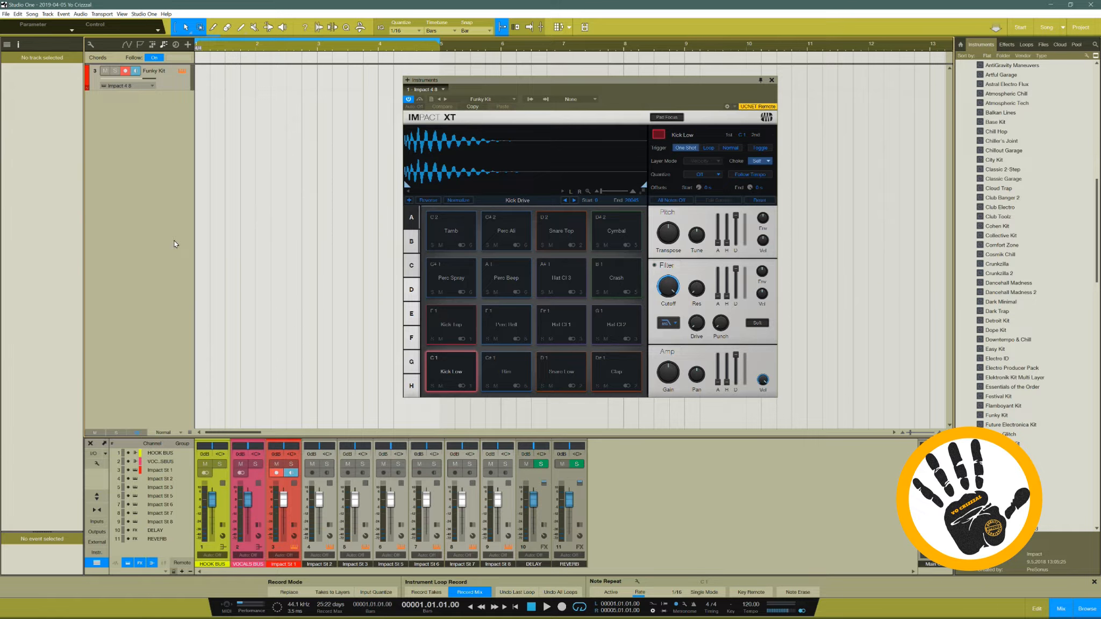
{"action": "left_click", "coordinate": [178, 75]}
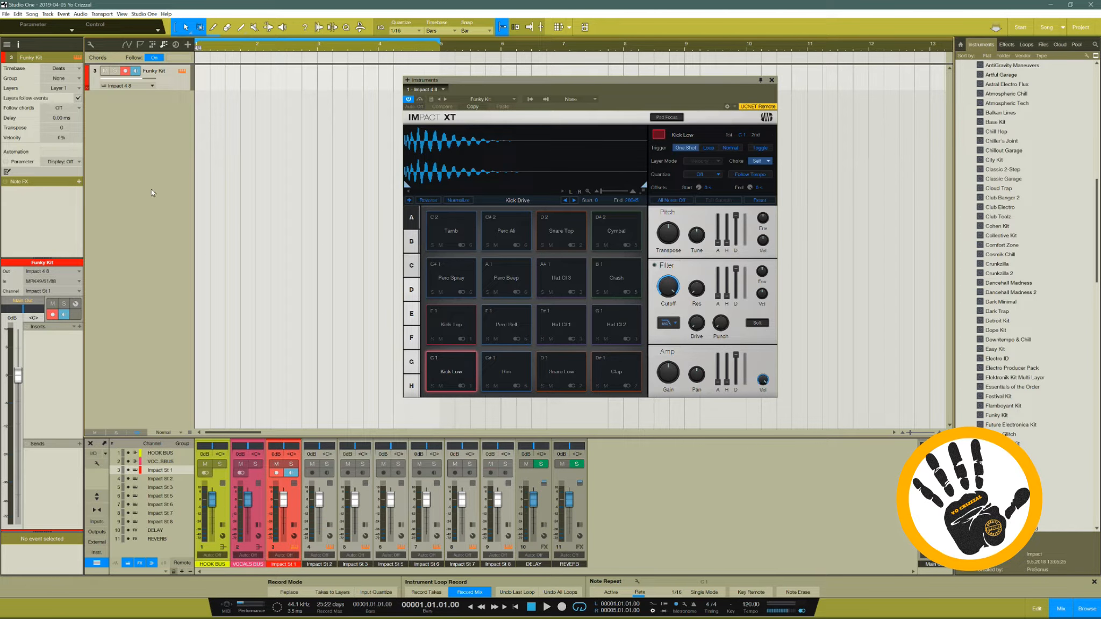
{"action": "left_click", "coordinate": [220, 506]}
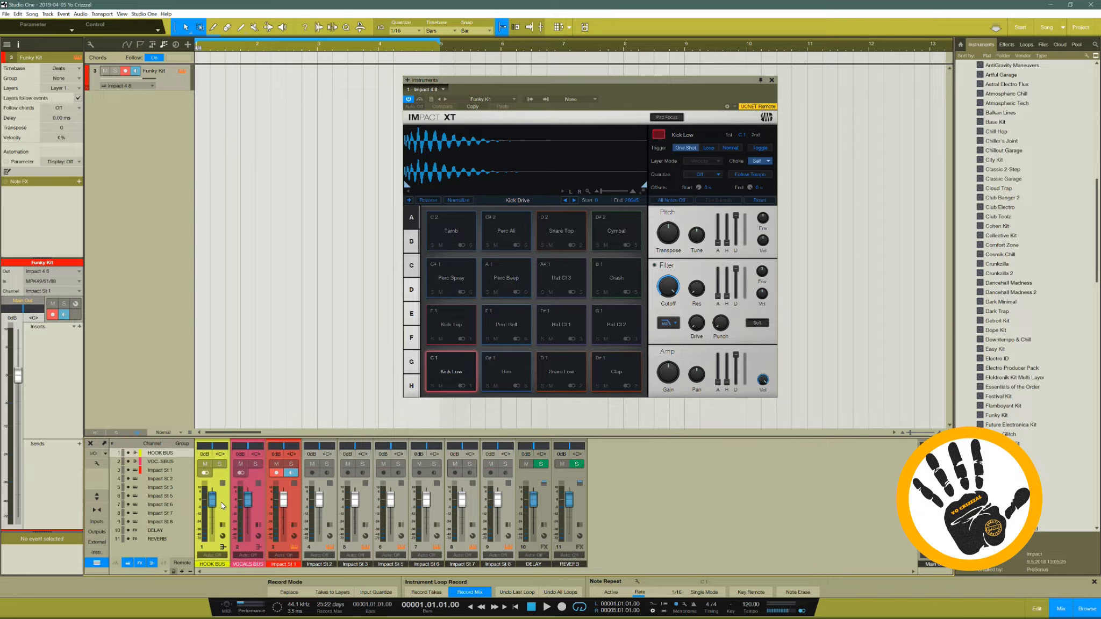
Remove the HOOK BUS and VOCALS BUS channels from the console.
{"action": "left_click", "coordinate": [223, 525]}
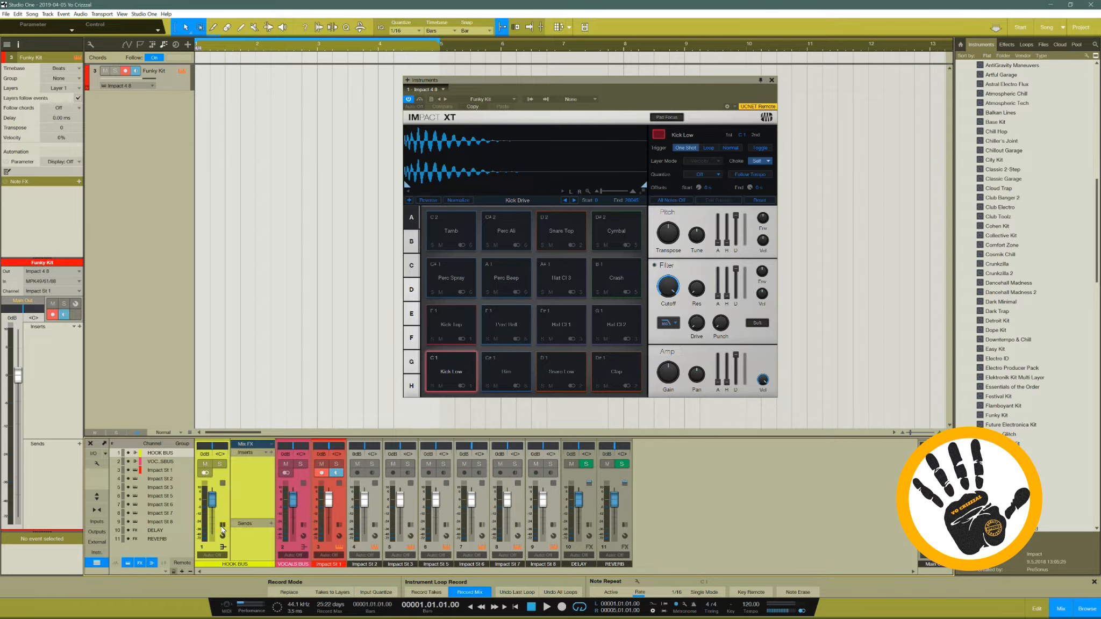
{"action": "left_click", "coordinate": [223, 527]}
{"action": "right_click", "coordinate": [223, 508]}
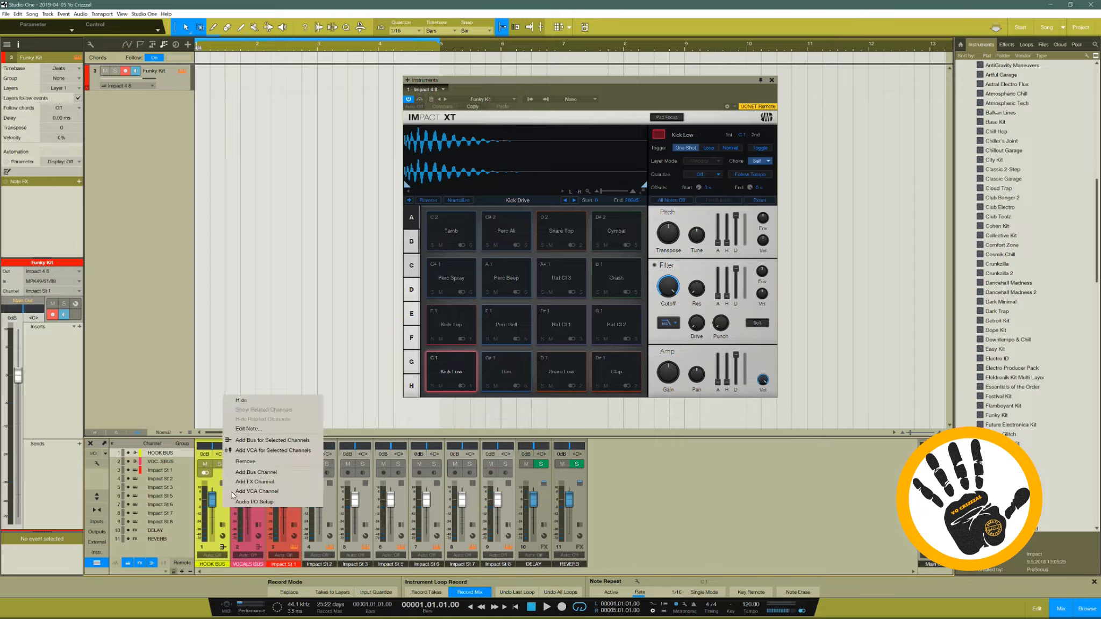
{"action": "left_click", "coordinate": [251, 463]}
{"action": "right_click", "coordinate": [224, 507]}
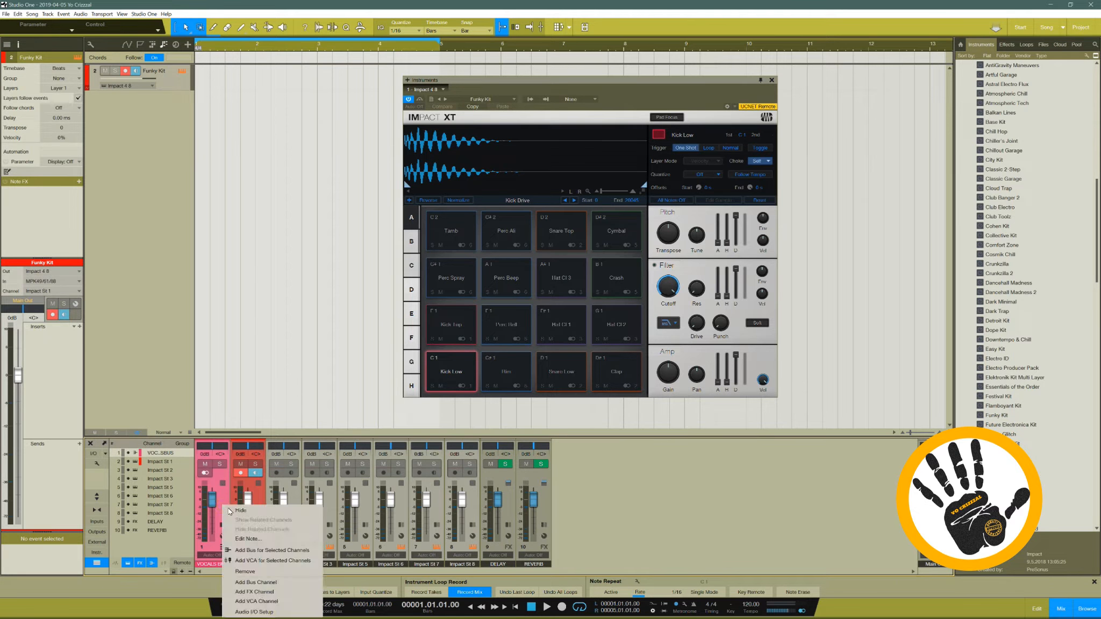
{"action": "key", "text": "ctrl+z"}
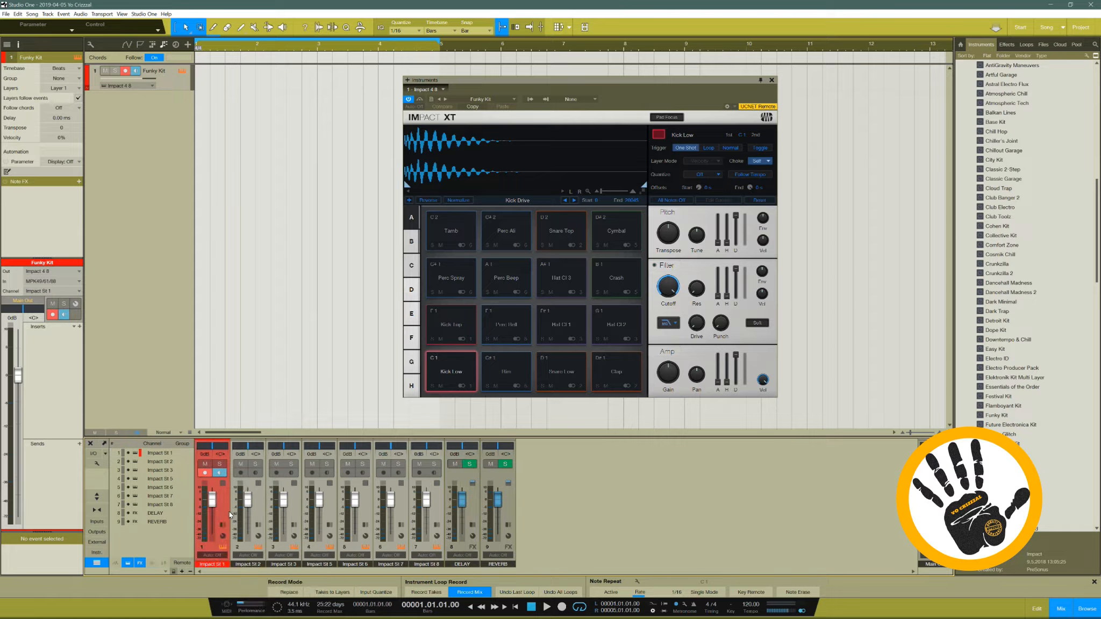
{"action": "right_click", "coordinate": [226, 511]}
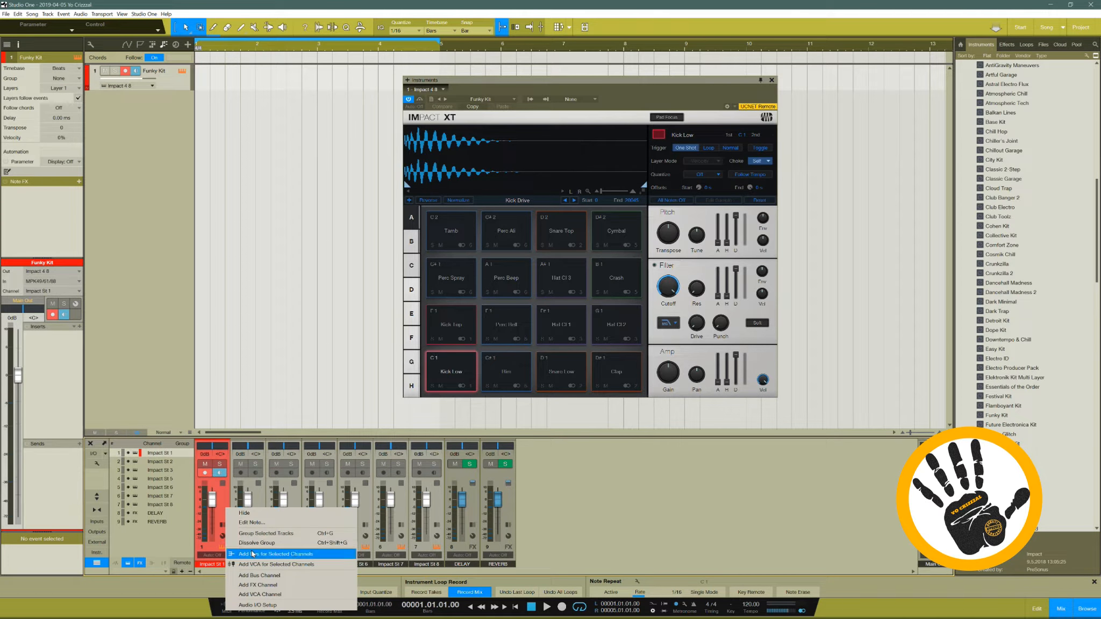
{"action": "left_click", "coordinate": [221, 502]}
{"action": "right_click", "coordinate": [222, 503]}
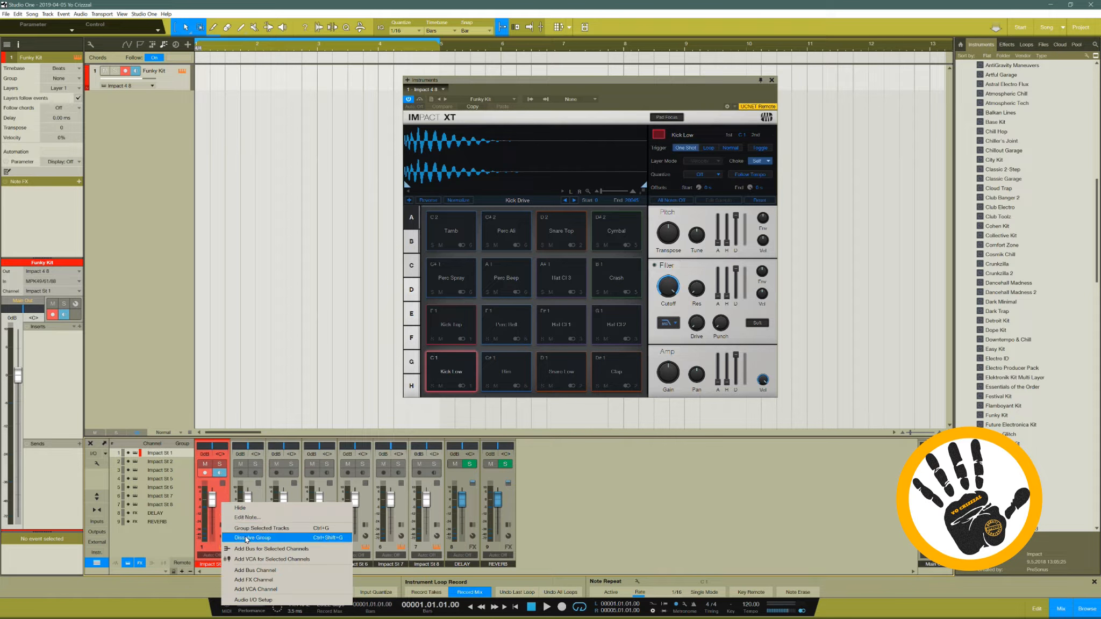
{"action": "left_click", "coordinate": [226, 496]}
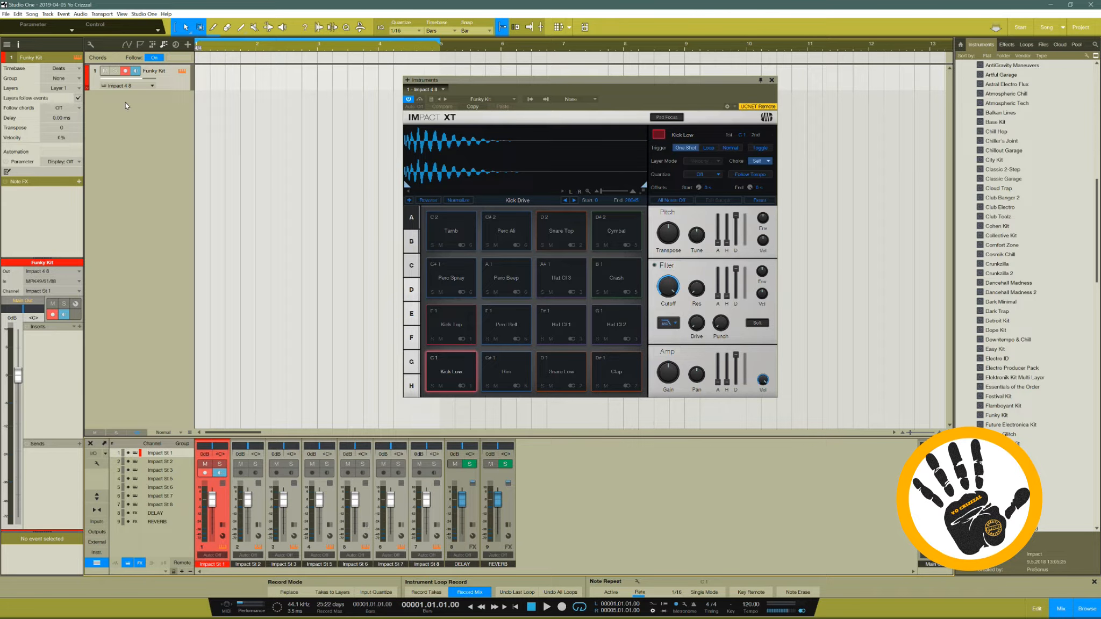
{"action": "left_click", "coordinate": [104, 87]}
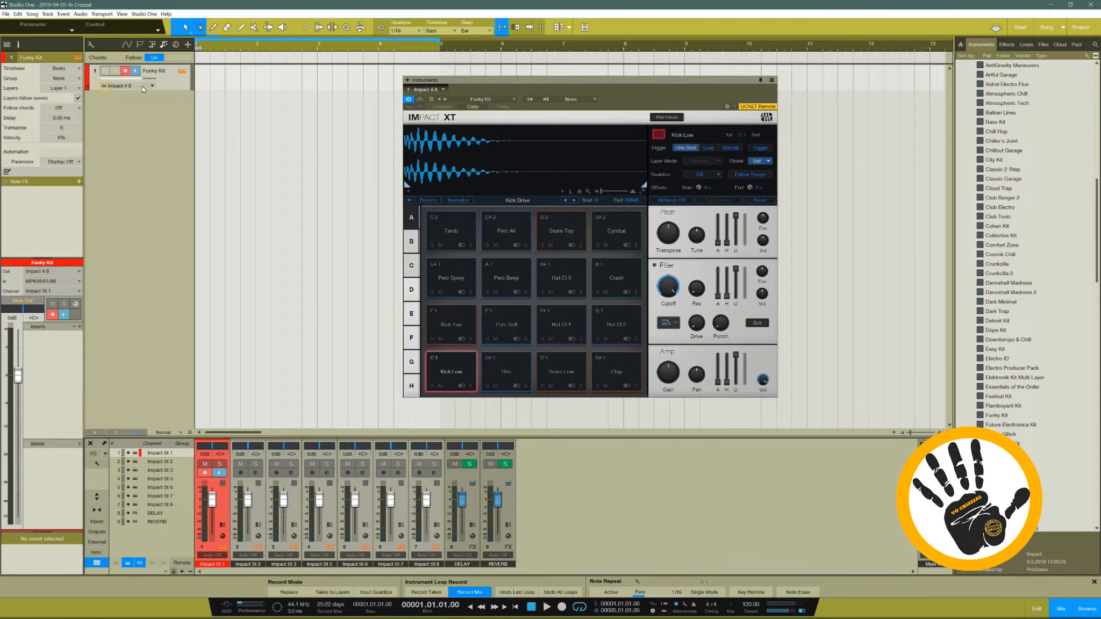
{"action": "left_click", "coordinate": [151, 86]}
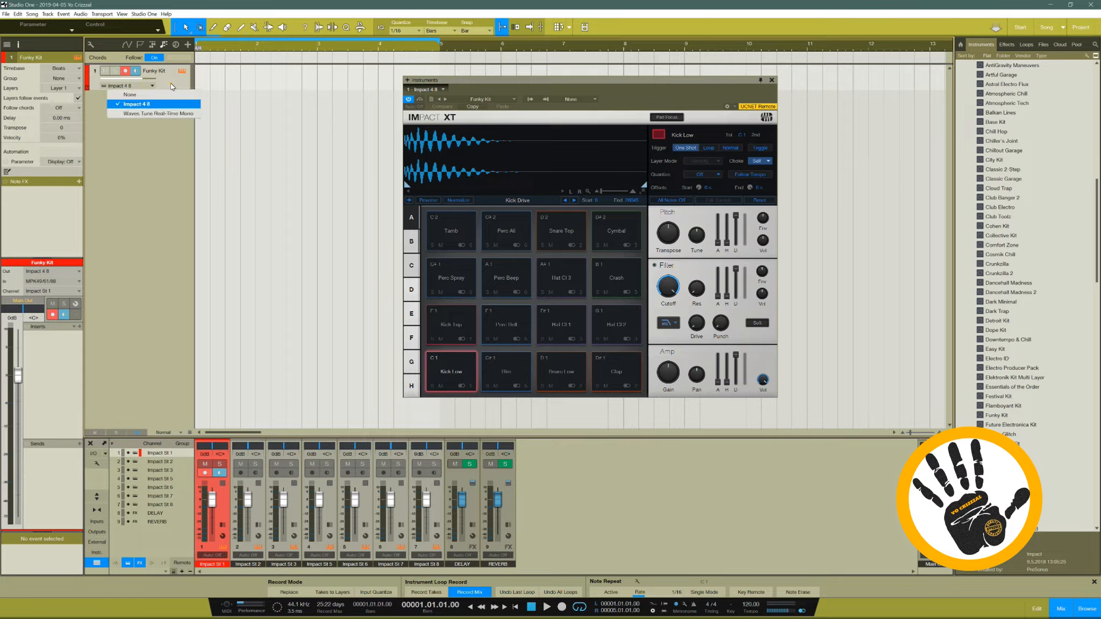
Apply the Funky Kit track's name to its console channel.
{"action": "left_click", "coordinate": [170, 83]}
{"action": "left_click", "coordinate": [181, 74]}
{"action": "left_click", "coordinate": [181, 74]}
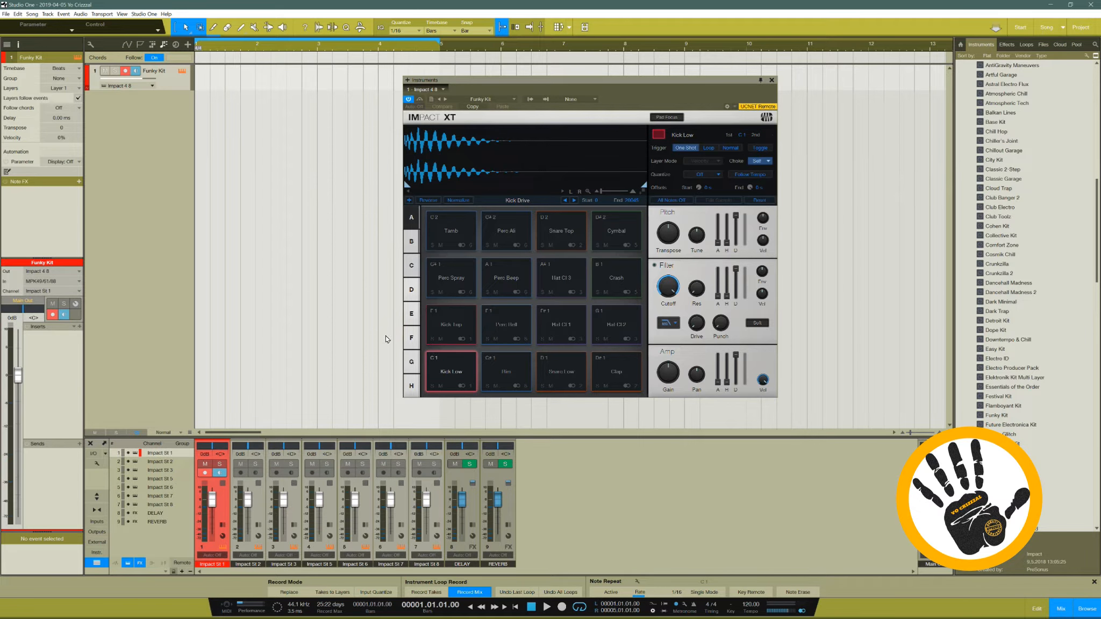
{"action": "right_click", "coordinate": [171, 87]}
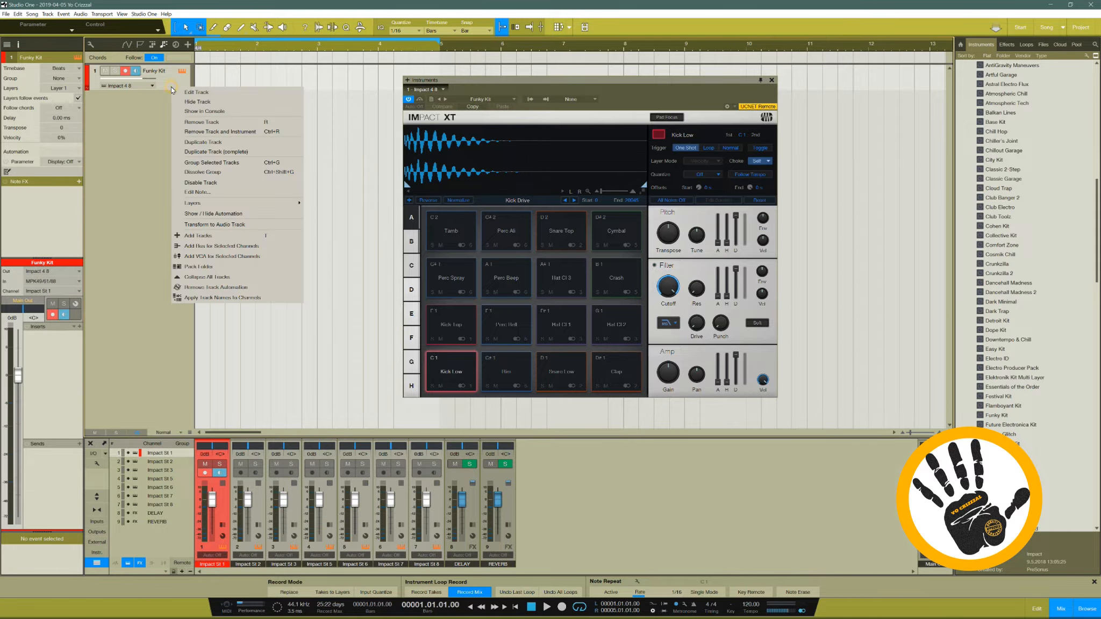
{"action": "left_click", "coordinate": [219, 300]}
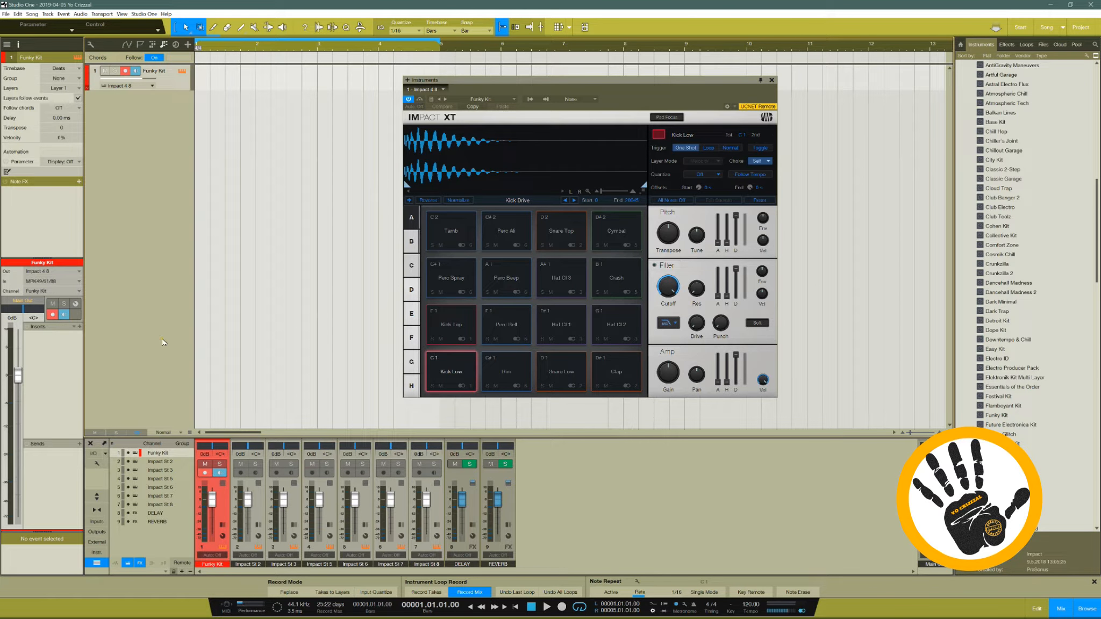
Audition all sixteen pads in bank A of the Funky Kit one after another, from Kick Low through Tamb.
{"action": "left_click", "coordinate": [453, 367]}
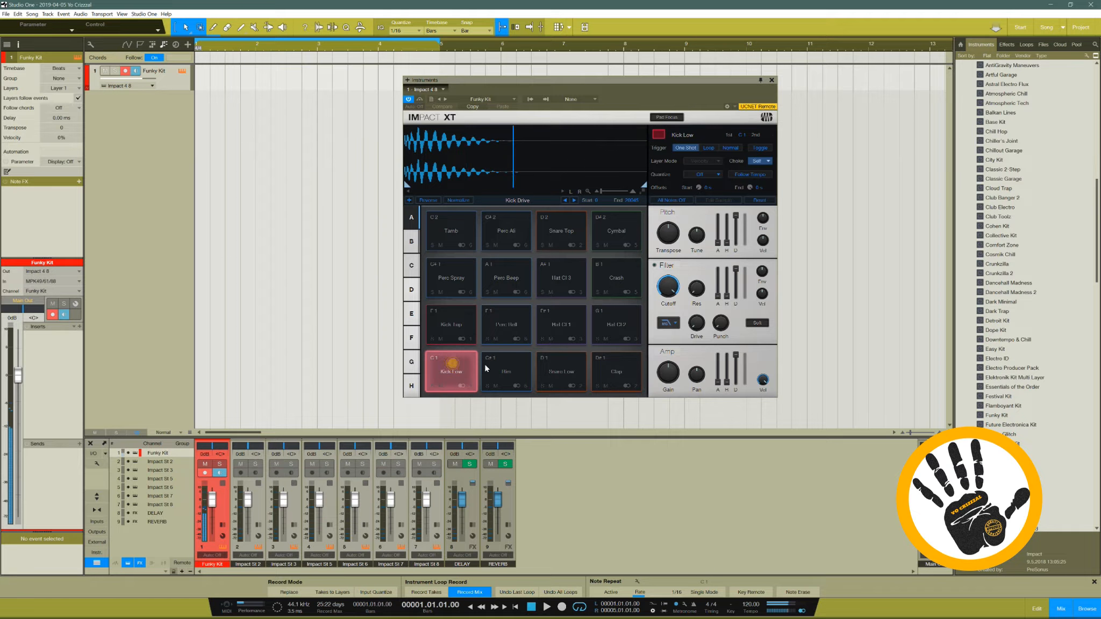
{"action": "left_click", "coordinate": [506, 369]}
{"action": "left_click", "coordinate": [558, 370]}
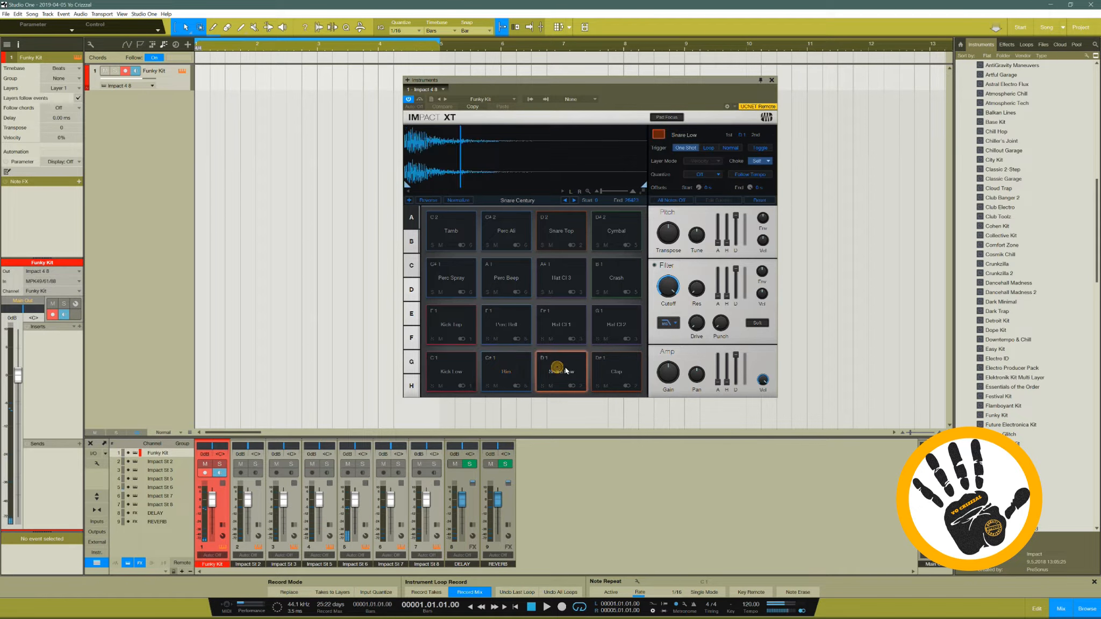
{"action": "left_click", "coordinate": [615, 371]}
{"action": "left_click", "coordinate": [605, 327]}
{"action": "left_click", "coordinate": [552, 330]}
{"action": "left_click", "coordinate": [504, 322]}
{"action": "left_click", "coordinate": [450, 321]}
{"action": "left_click", "coordinate": [459, 276]}
{"action": "left_click", "coordinate": [492, 279]}
{"action": "left_click", "coordinate": [554, 277]}
{"action": "left_click", "coordinate": [607, 277]}
{"action": "left_click", "coordinate": [608, 239]}
{"action": "left_click", "coordinate": [545, 230]}
{"action": "left_click", "coordinate": [499, 231]}
{"action": "left_click", "coordinate": [461, 231]}
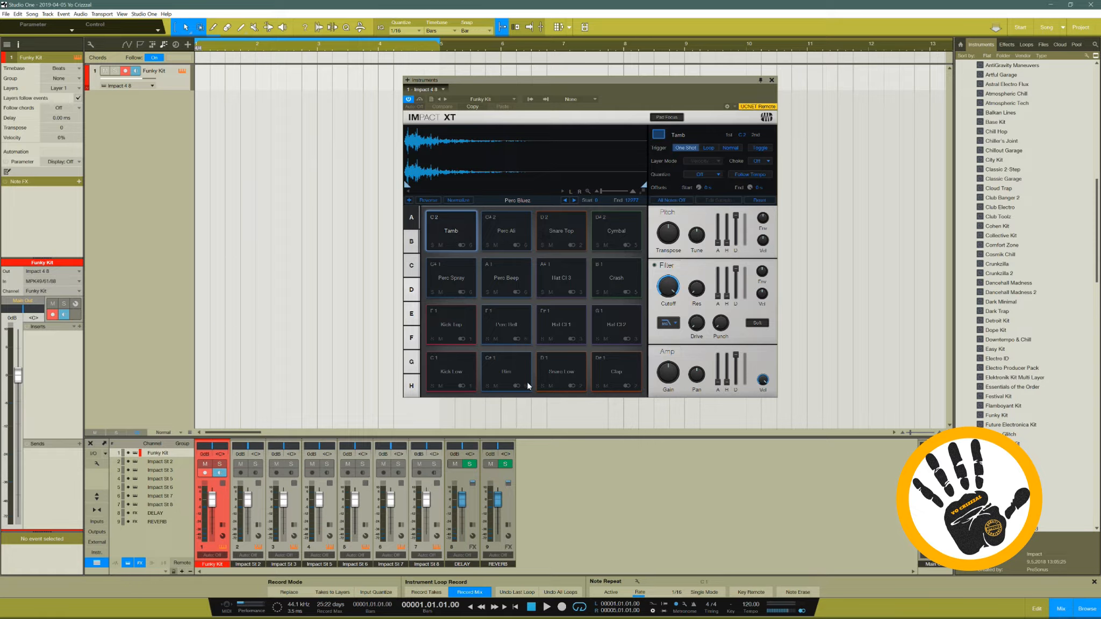
Audition the Perc Bell and Rim pads and inspect the output routing choices of the Rim pad.
{"action": "left_click", "coordinate": [513, 328]}
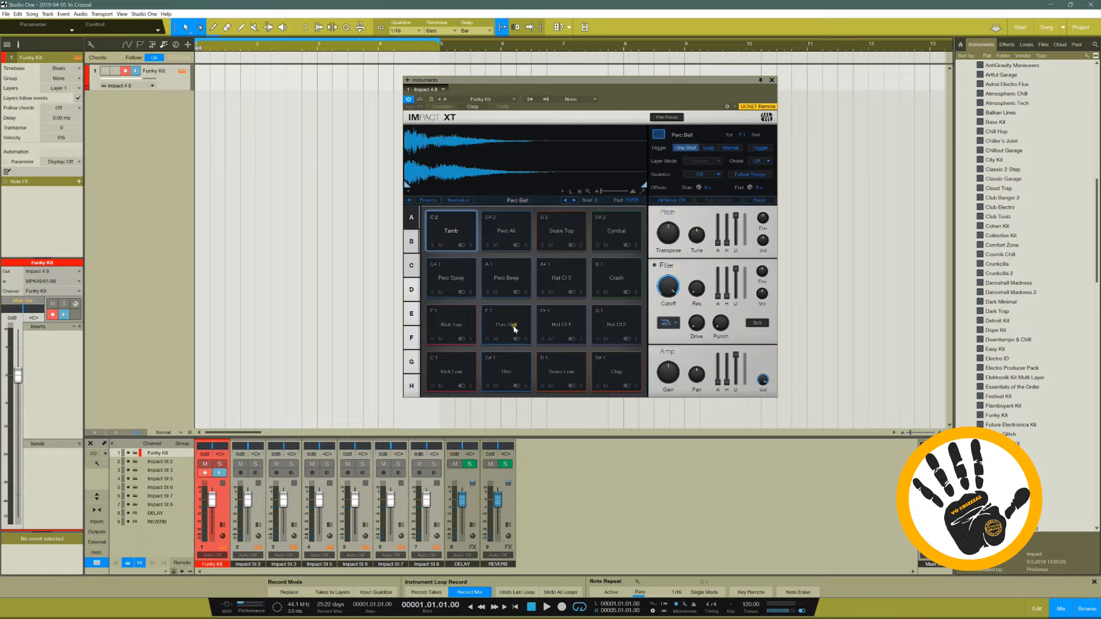
{"action": "left_click", "coordinate": [513, 370]}
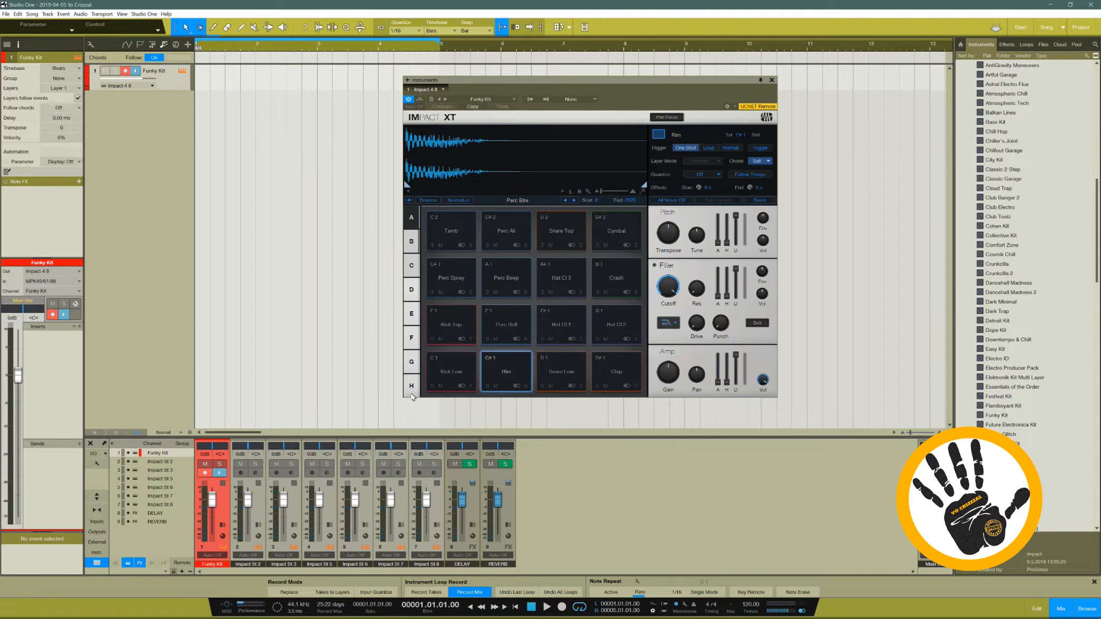
{"action": "left_click", "coordinate": [524, 387]}
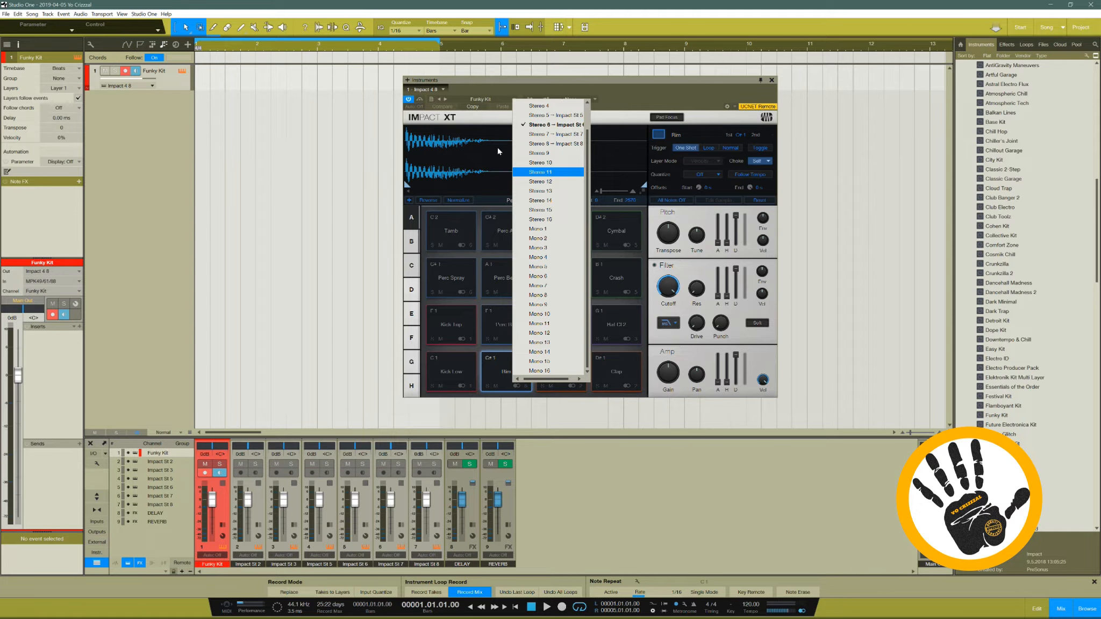
{"action": "left_click", "coordinate": [520, 84]}
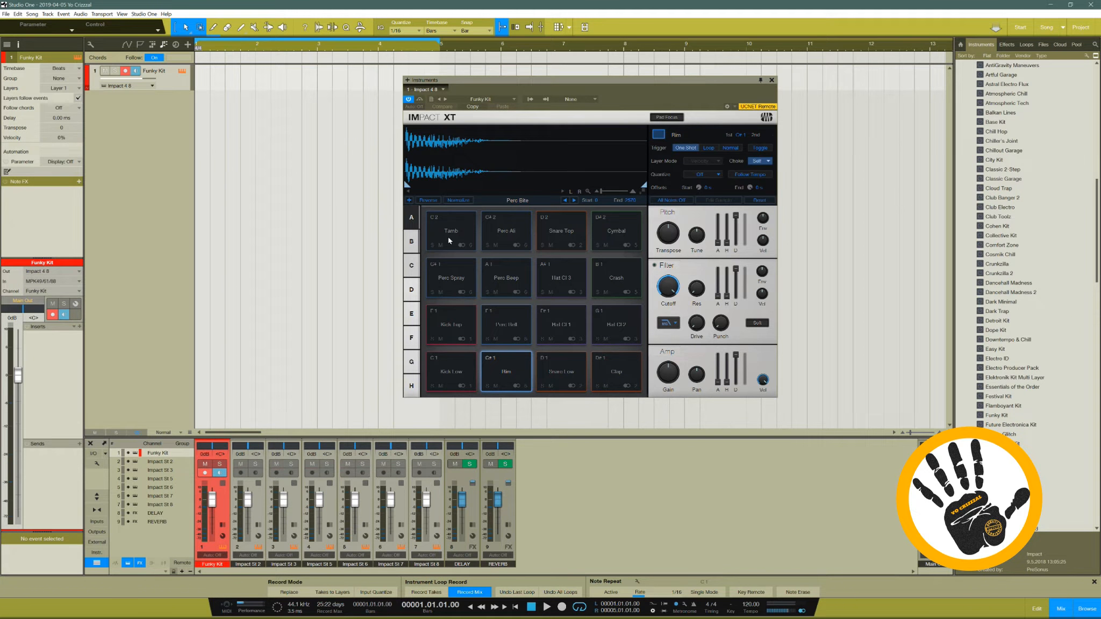
Look through pad banks D, C and B of the drum kit, return to bank A and select the Tamb pad.
{"action": "left_click", "coordinate": [412, 290]}
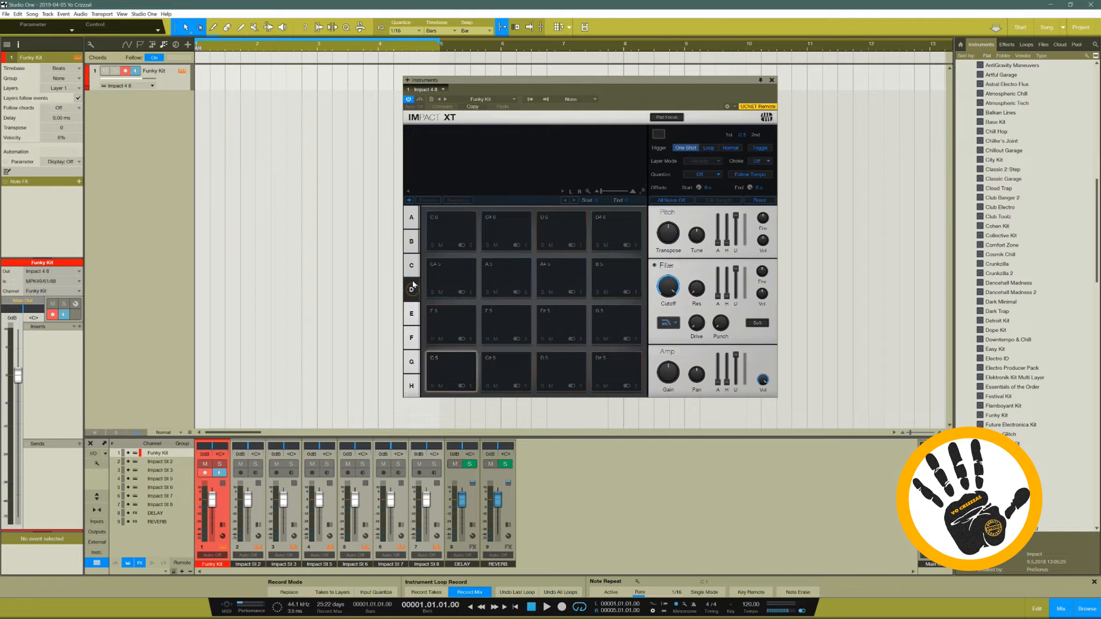
{"action": "left_click", "coordinate": [410, 216]}
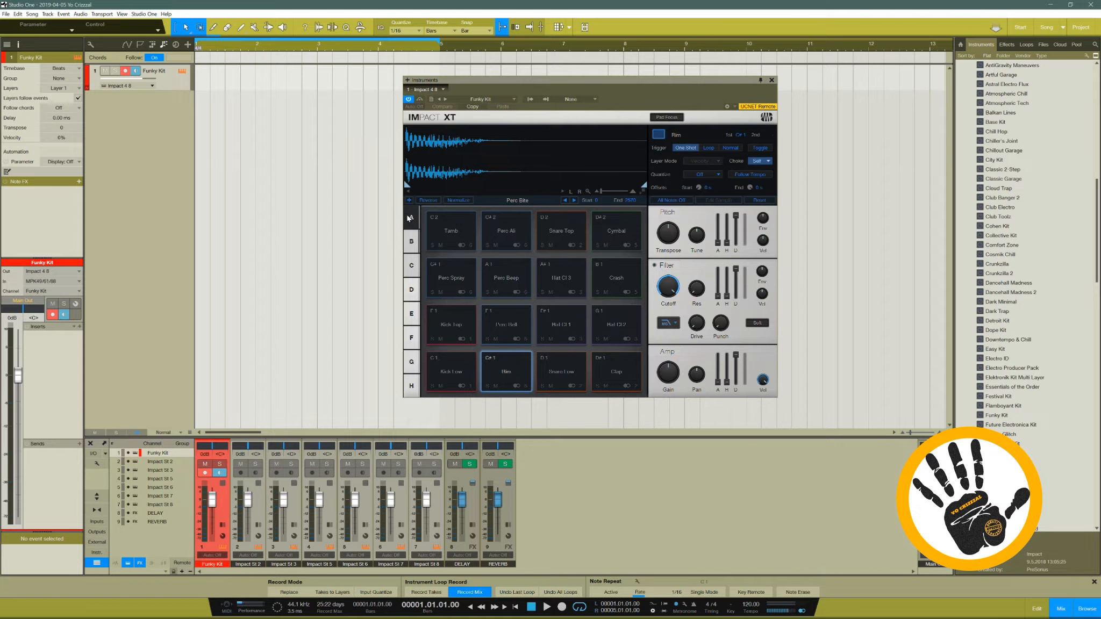
{"action": "left_click", "coordinate": [414, 266]}
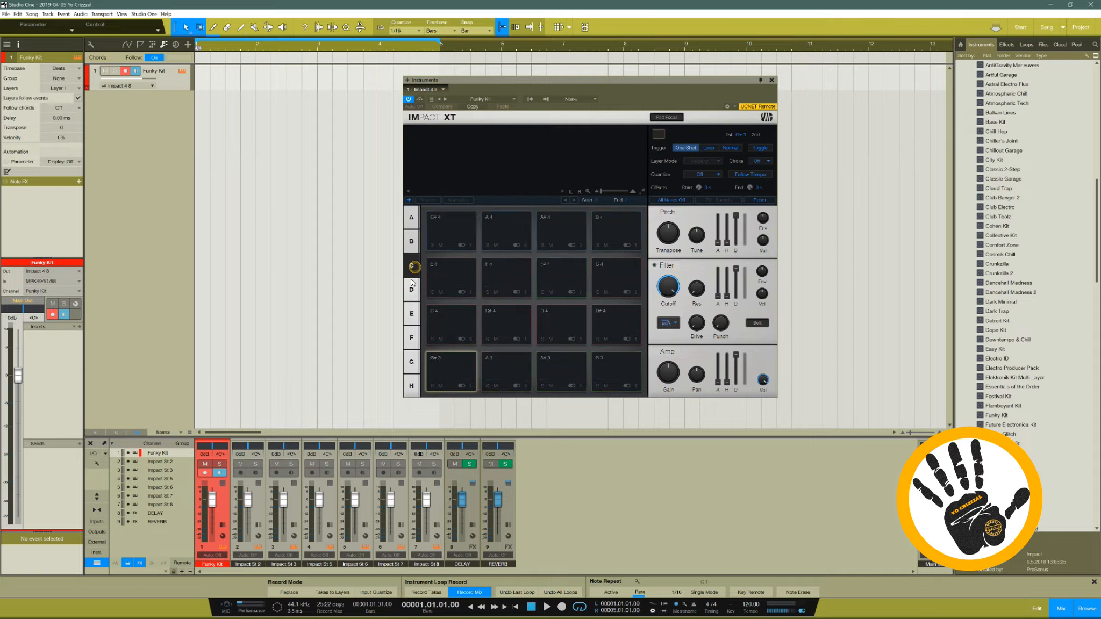
{"action": "left_click", "coordinate": [412, 246]}
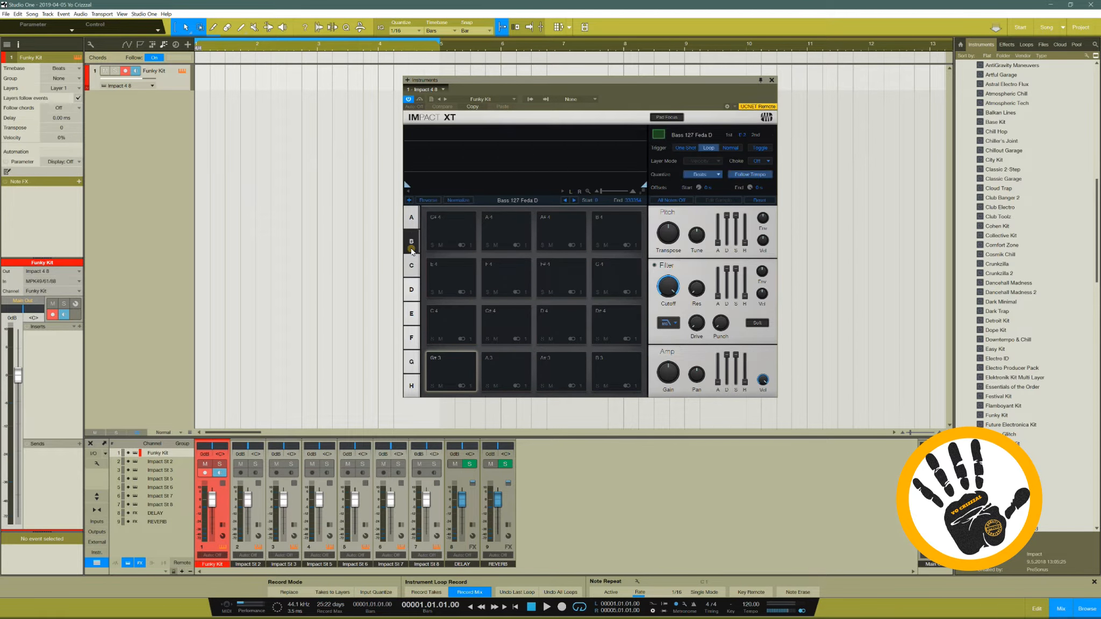
{"action": "left_click", "coordinate": [410, 221]}
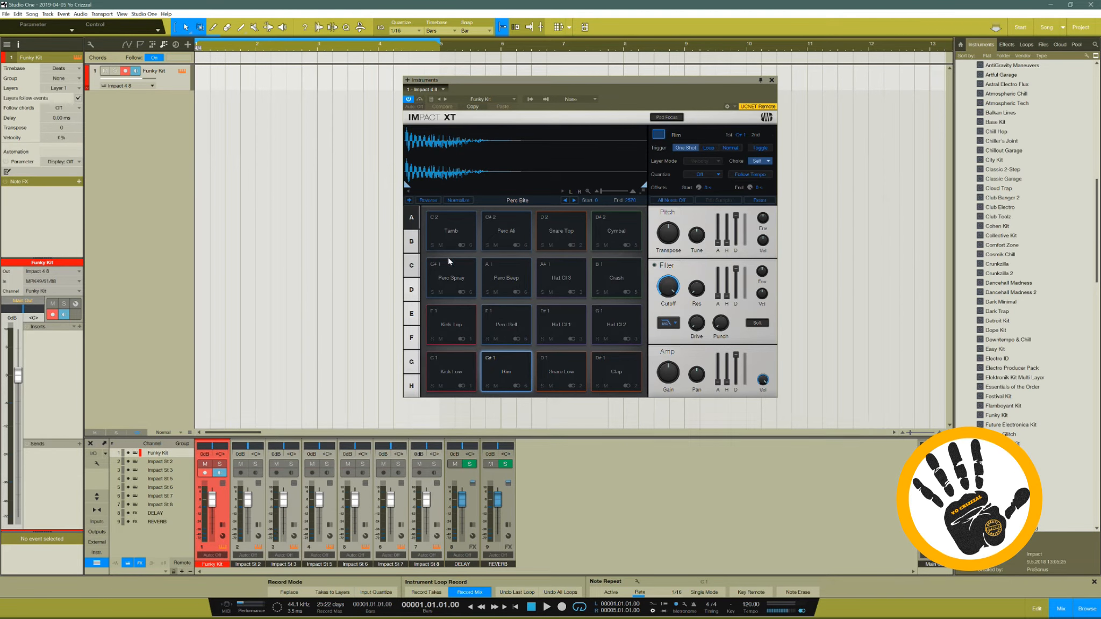
{"action": "left_click", "coordinate": [452, 240]}
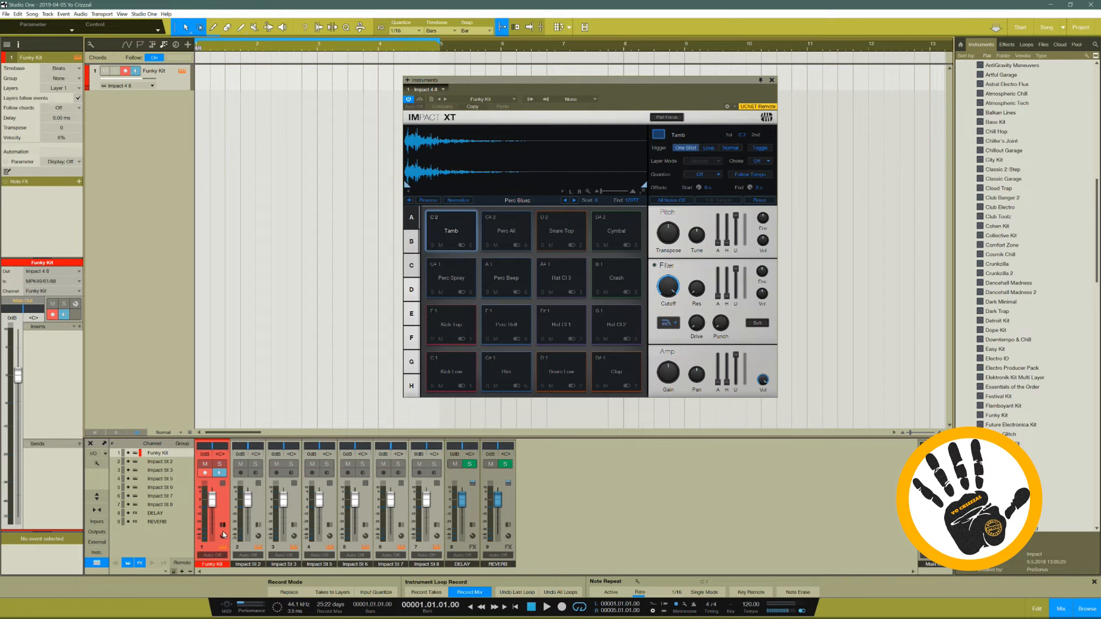
Expand and collapse the individual Impact output channels in the console to examine their inserts and sends.
{"action": "double_click", "coordinate": [210, 547]}
{"action": "double_click", "coordinate": [210, 548]}
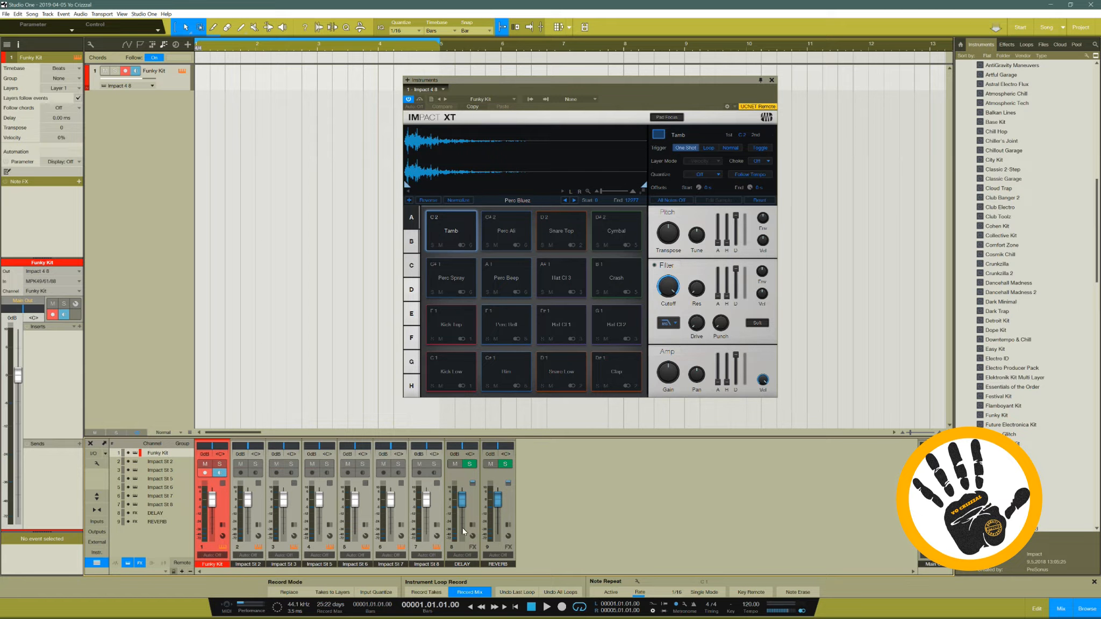
{"action": "left_click", "coordinate": [252, 527]}
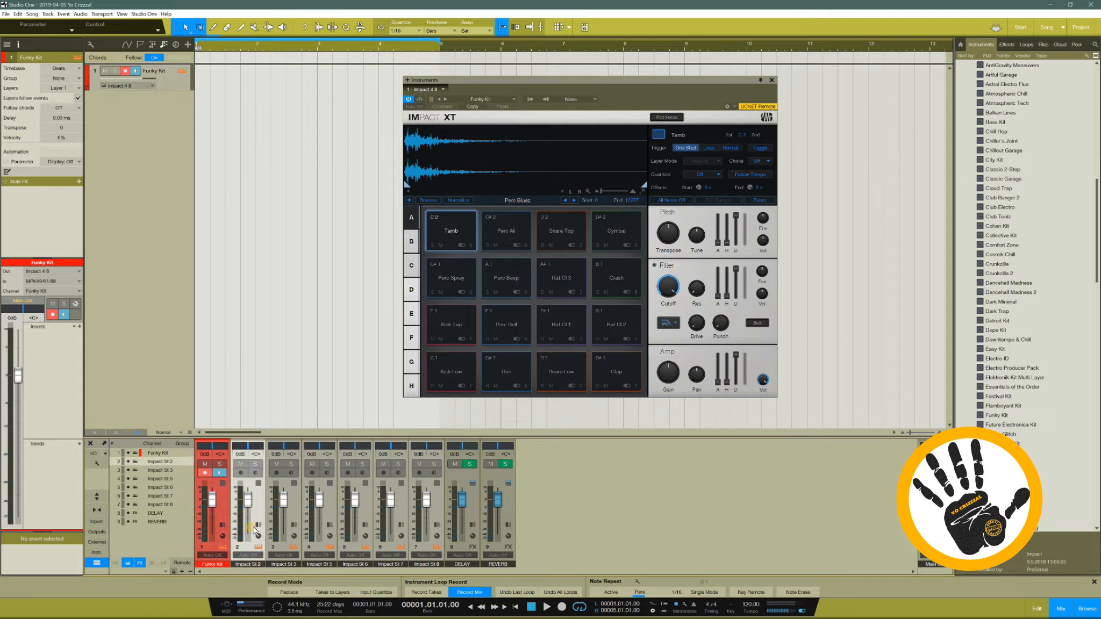
{"action": "left_click", "coordinate": [257, 526]}
{"action": "left_click", "coordinate": [261, 526]}
{"action": "left_click", "coordinate": [294, 526]}
{"action": "left_click", "coordinate": [294, 526]}
{"action": "left_click", "coordinate": [329, 526]}
{"action": "left_click", "coordinate": [349, 527]}
{"action": "left_click", "coordinate": [365, 526]}
{"action": "left_click", "coordinate": [365, 526]}
{"action": "left_click", "coordinate": [401, 526]}
{"action": "left_click", "coordinate": [401, 527]}
Close the Impact XT editor and add a New Multi Instrument as a track beneath Funky Kit.
{"action": "left_click", "coordinate": [772, 79]}
{"action": "scroll", "coordinate": [1016, 198], "scroll_direction": "up", "scroll_amount": 4}
{"action": "scroll", "coordinate": [1017, 199], "scroll_direction": "up", "scroll_amount": 10}
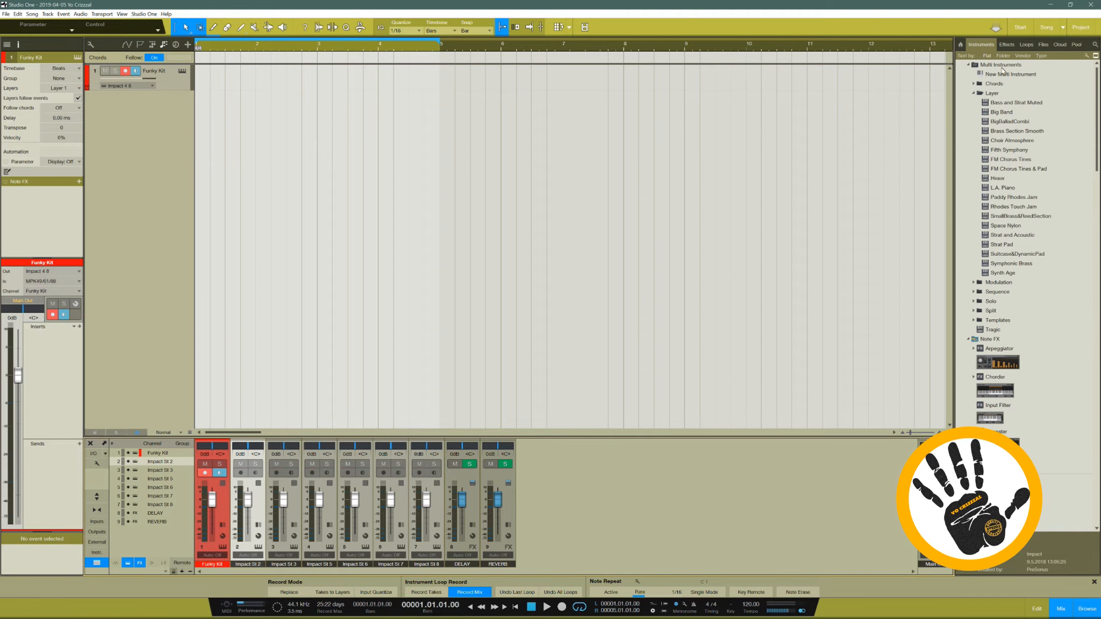
{"action": "left_click", "coordinate": [1007, 74]}
{"action": "left_click_drag", "start_coordinate": [1010, 77], "coordinate": [136, 117]}
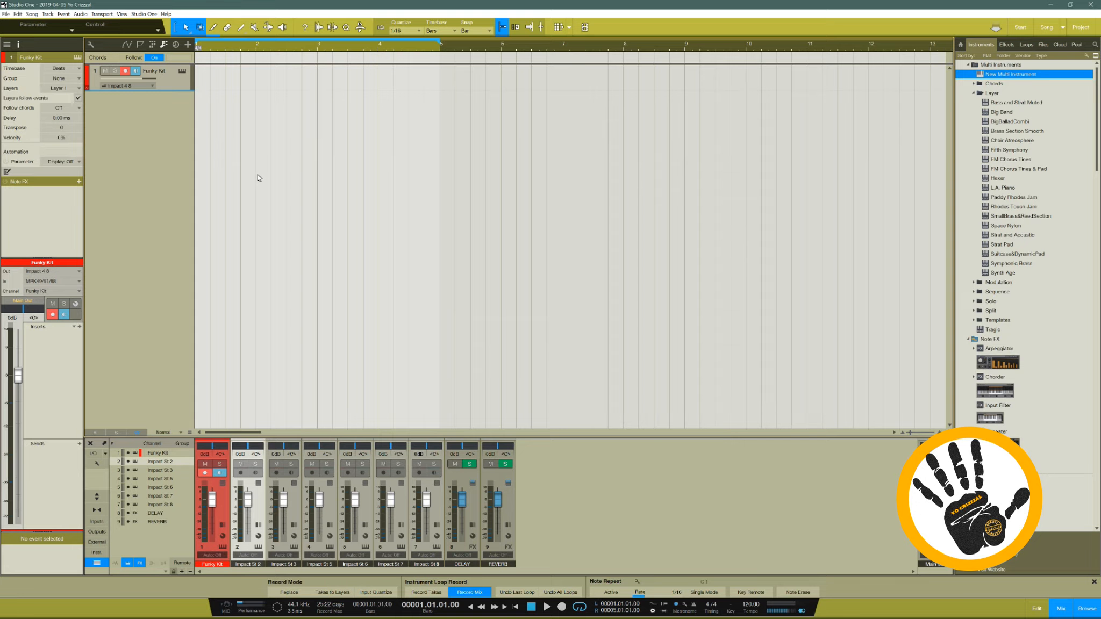
Remove the Funky Kit track together with its instrument.
{"action": "left_click", "coordinate": [179, 83]}
{"action": "right_click", "coordinate": [179, 83]}
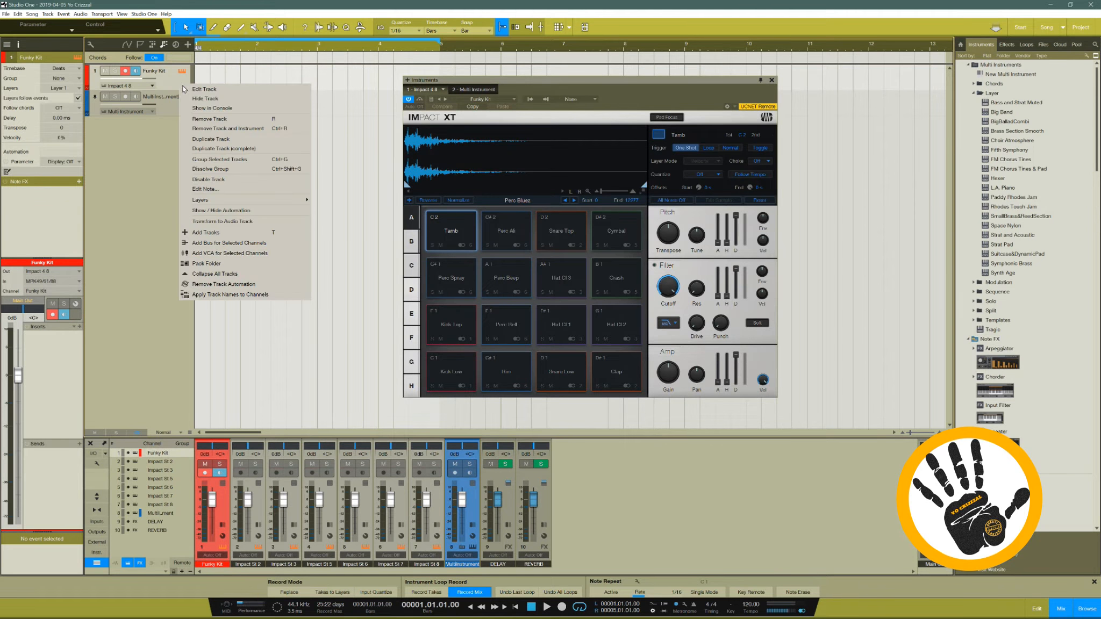
{"action": "left_click", "coordinate": [211, 128]}
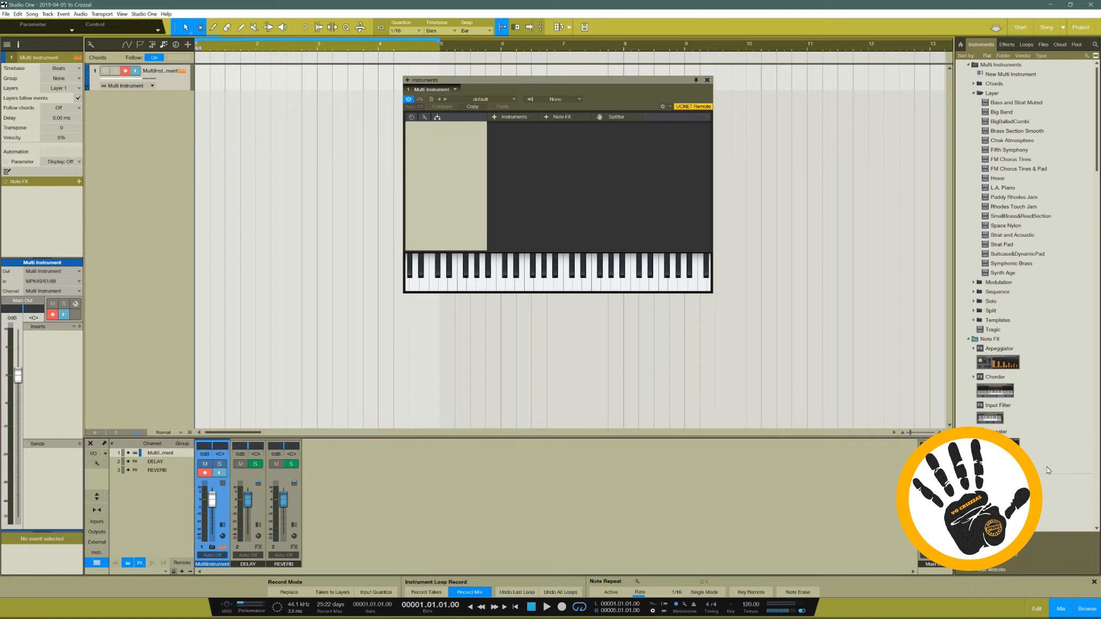
Load Impact's City Kit preset into the Multi Instrument and expand its nested output channels in the console.
{"action": "scroll", "coordinate": [1039, 445], "scroll_direction": "down", "scroll_amount": 8}
{"action": "scroll", "coordinate": [1039, 447], "scroll_direction": "down", "scroll_amount": 4}
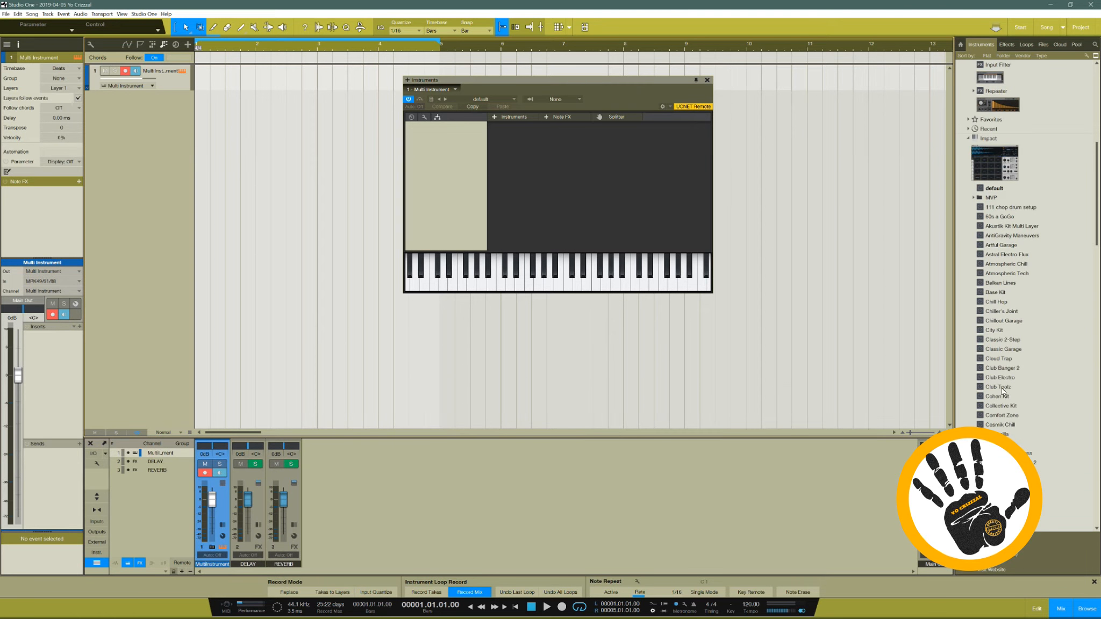
{"action": "left_click", "coordinate": [1000, 331]}
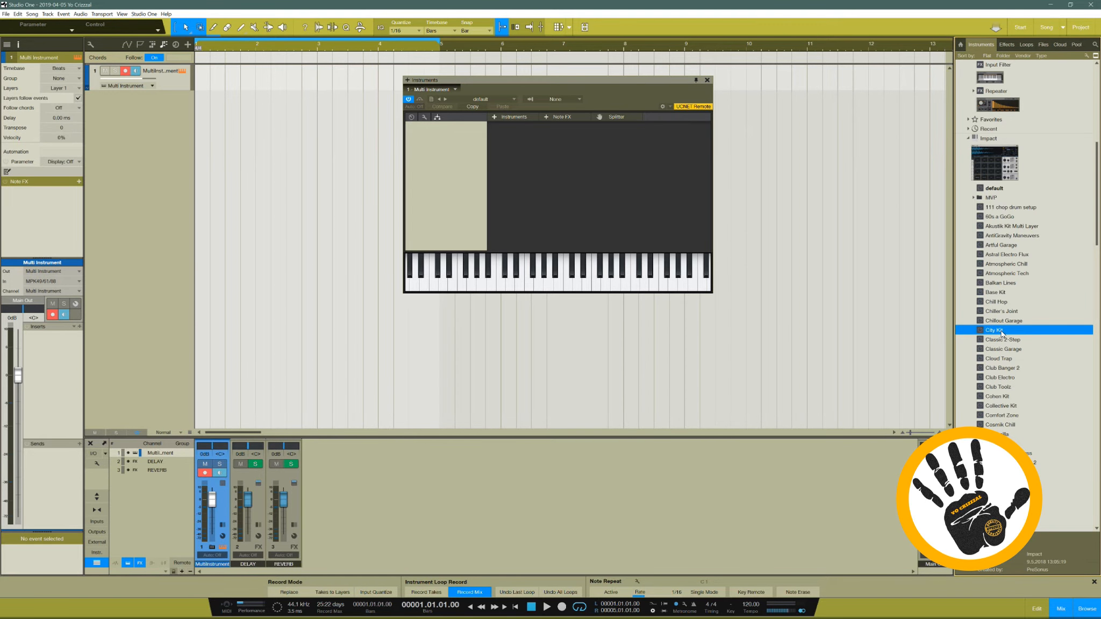
{"action": "left_click_drag", "start_coordinate": [1001, 332], "coordinate": [607, 167]}
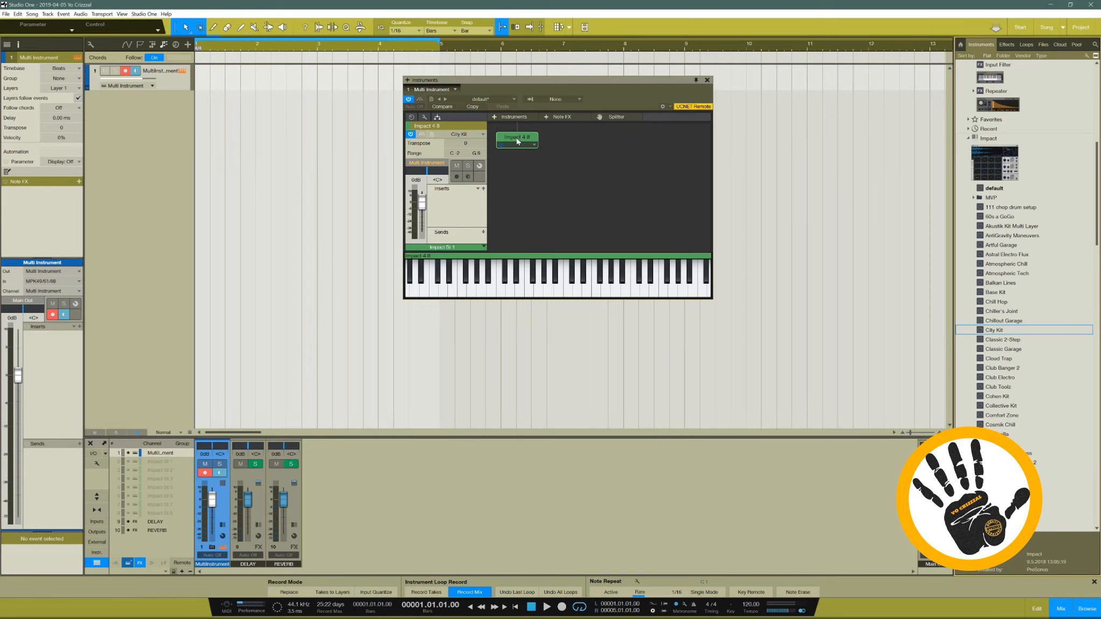
{"action": "left_click", "coordinate": [213, 548]}
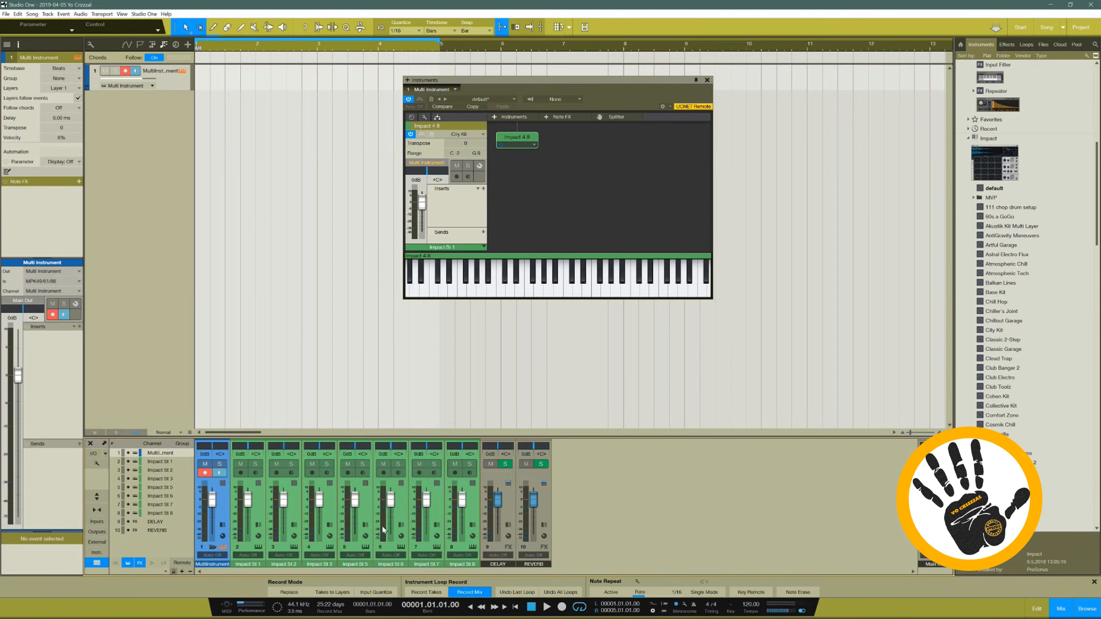
Toggle the Multi Instrument's nested Impact channels in the console, leave them collapsed, and check the track's instrument choices.
{"action": "left_click", "coordinate": [213, 548]}
{"action": "left_click", "coordinate": [212, 548]}
{"action": "left_click", "coordinate": [212, 548]}
{"action": "left_click", "coordinate": [212, 548]}
{"action": "left_click", "coordinate": [212, 548]}
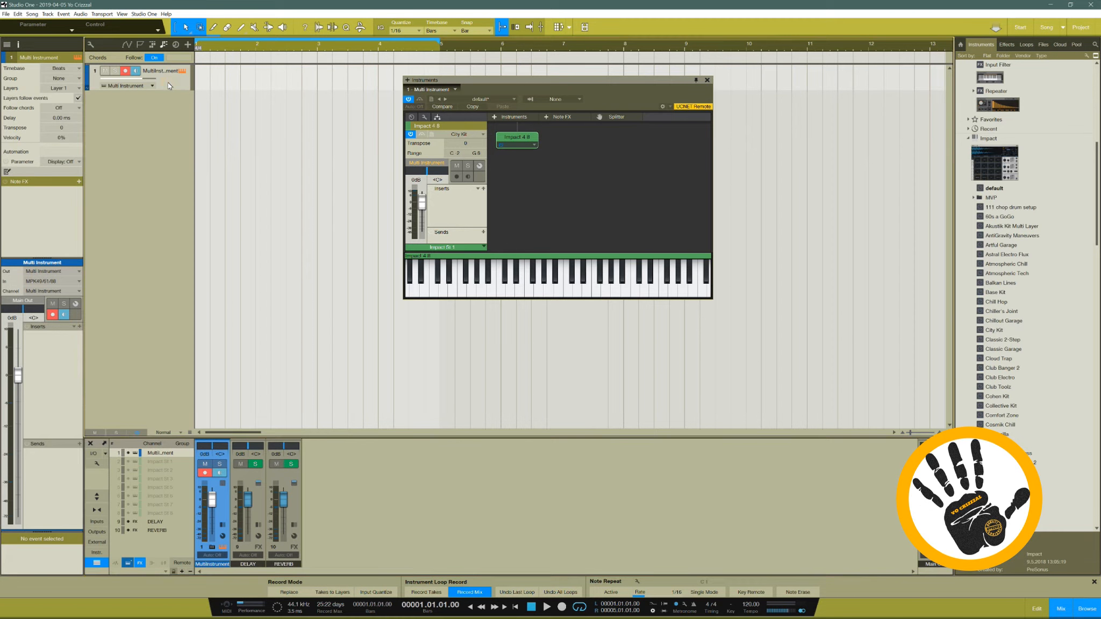
{"action": "left_click", "coordinate": [151, 87]}
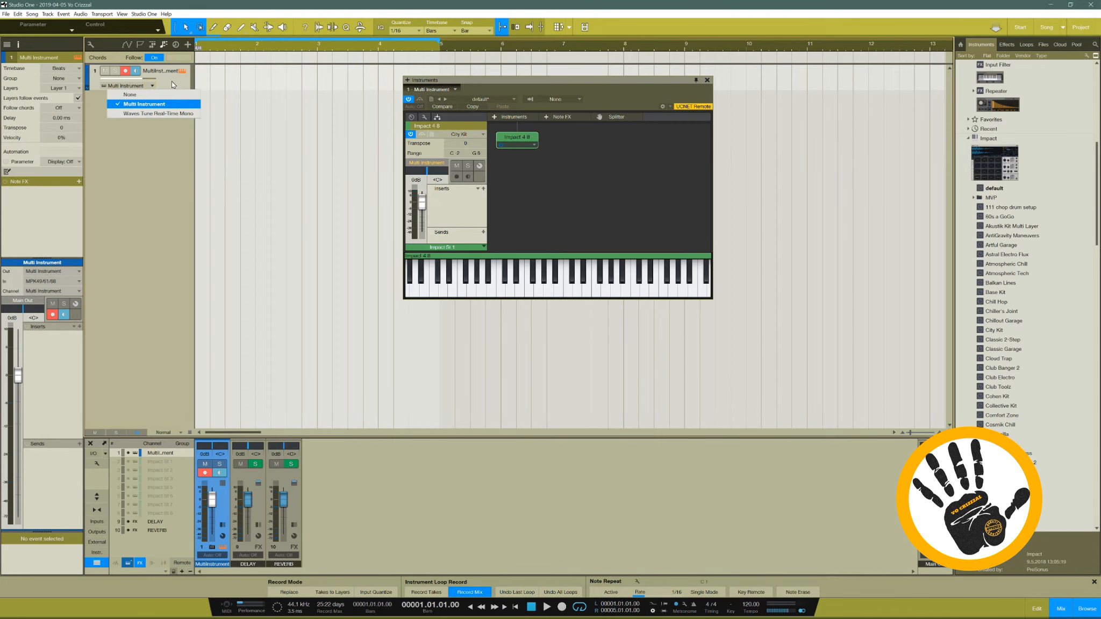
{"action": "left_click", "coordinate": [171, 80]}
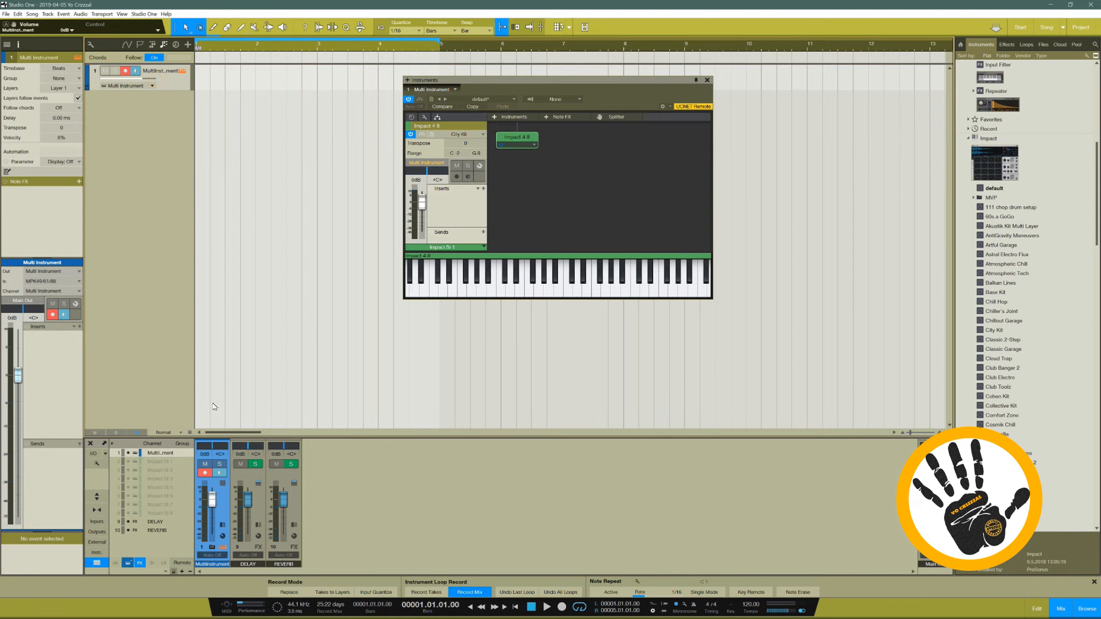
Open the Impact XT editor from the nested Impact St 1 channel and collapse the Multi Instrument's channels again.
{"action": "left_click", "coordinate": [211, 547]}
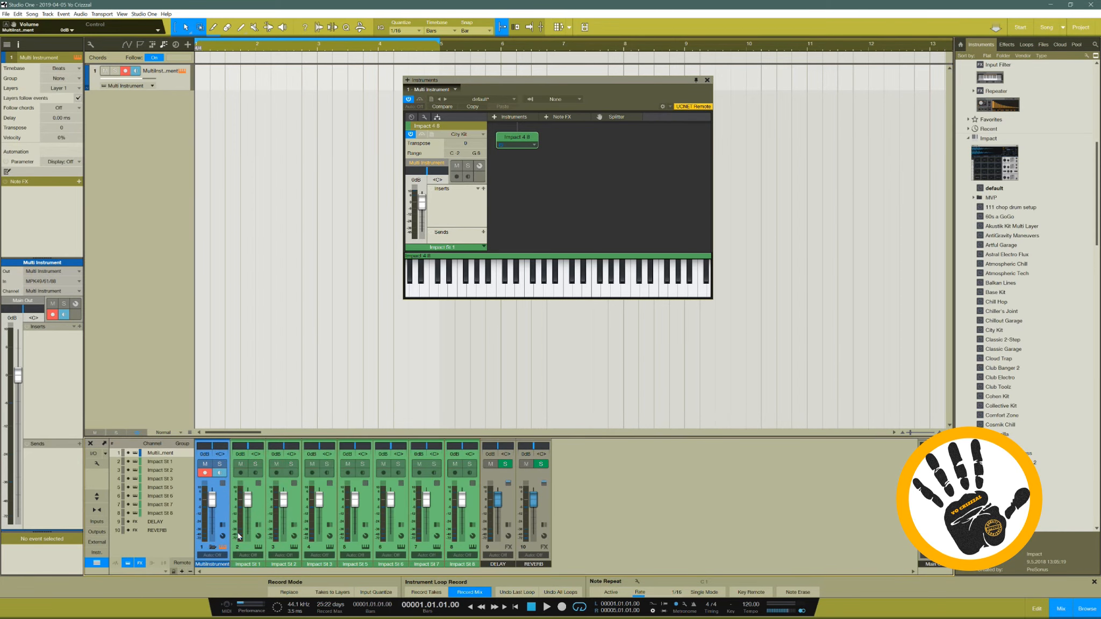
{"action": "left_click", "coordinate": [254, 511]}
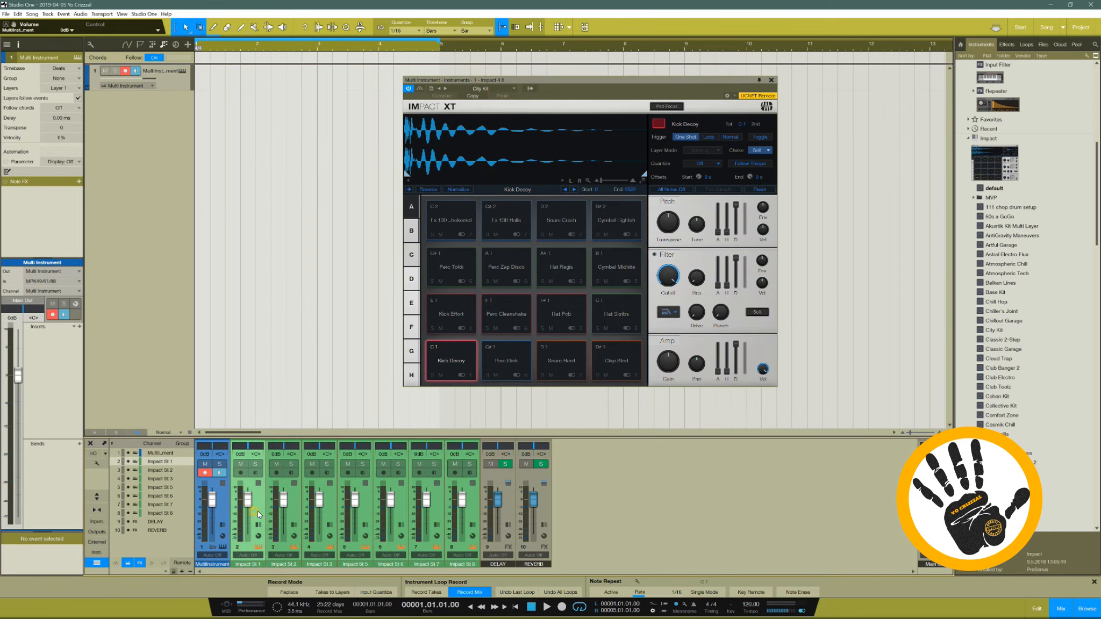
{"action": "right_click", "coordinate": [298, 503]}
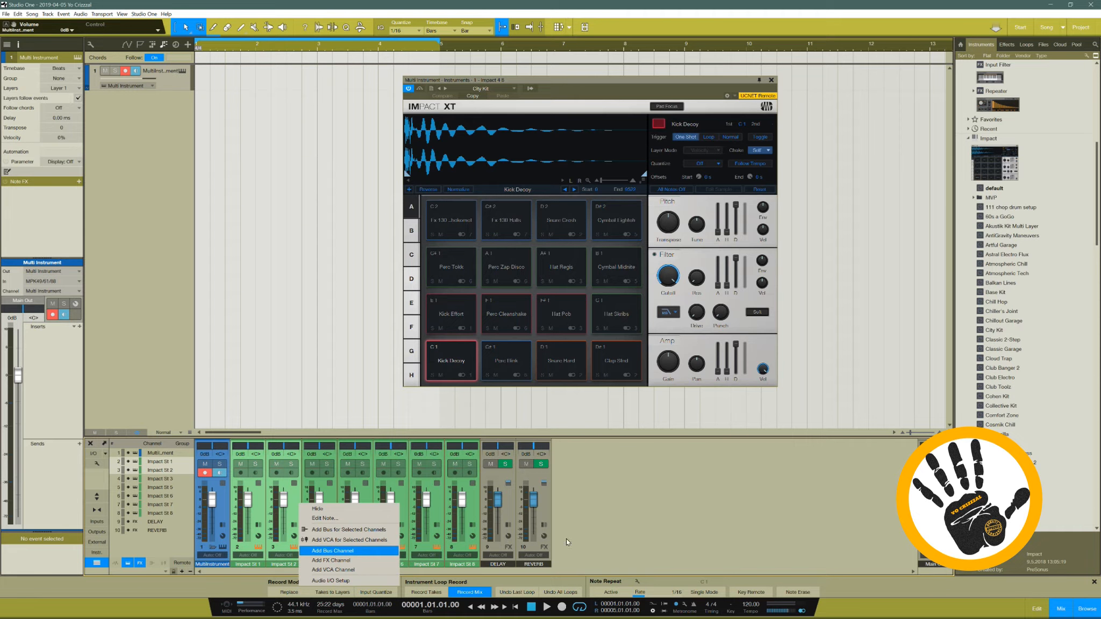
{"action": "left_click", "coordinate": [609, 515]}
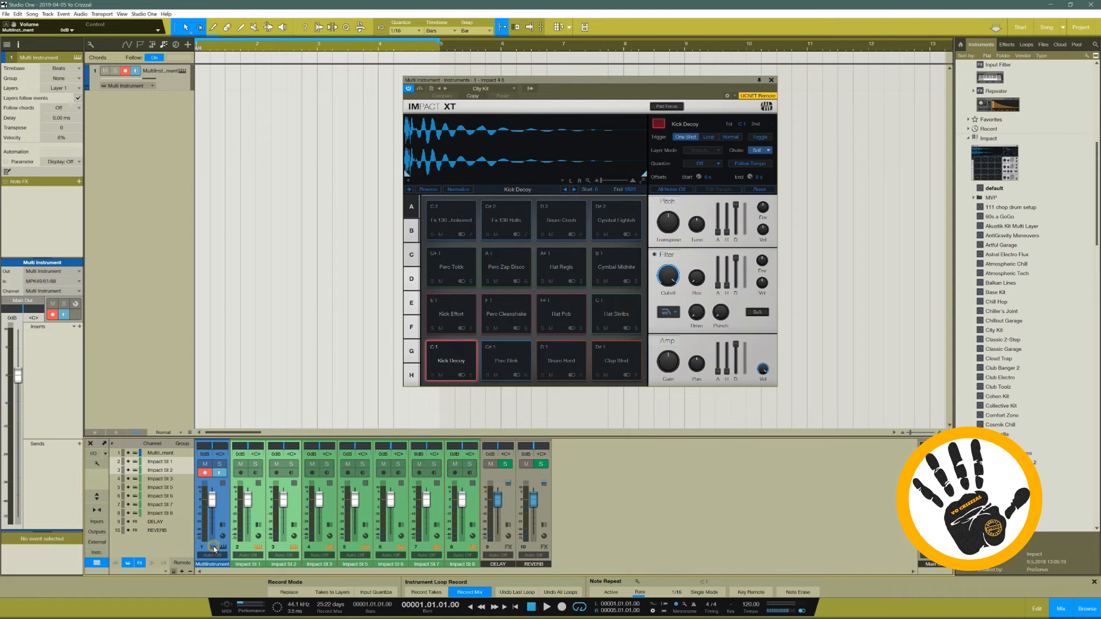
{"action": "left_click", "coordinate": [213, 546]}
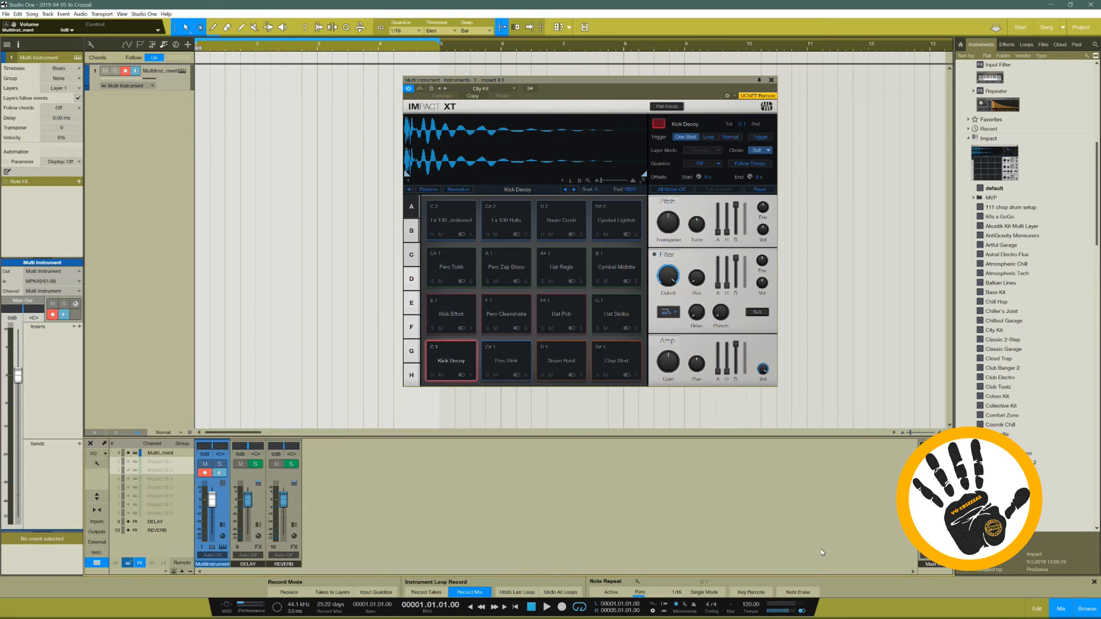
Select the DELAY and REVERB effect channels in turn beside the collapsed Multi Instrument channel.
{"action": "left_click", "coordinate": [223, 505]}
{"action": "left_click", "coordinate": [257, 499]}
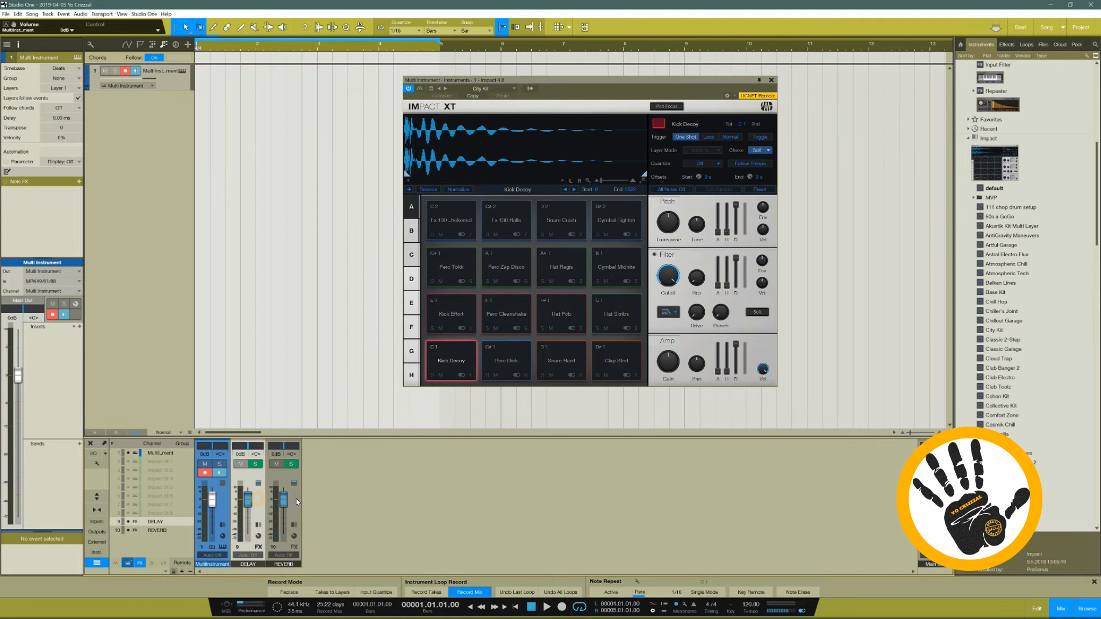
{"action": "left_click", "coordinate": [296, 501]}
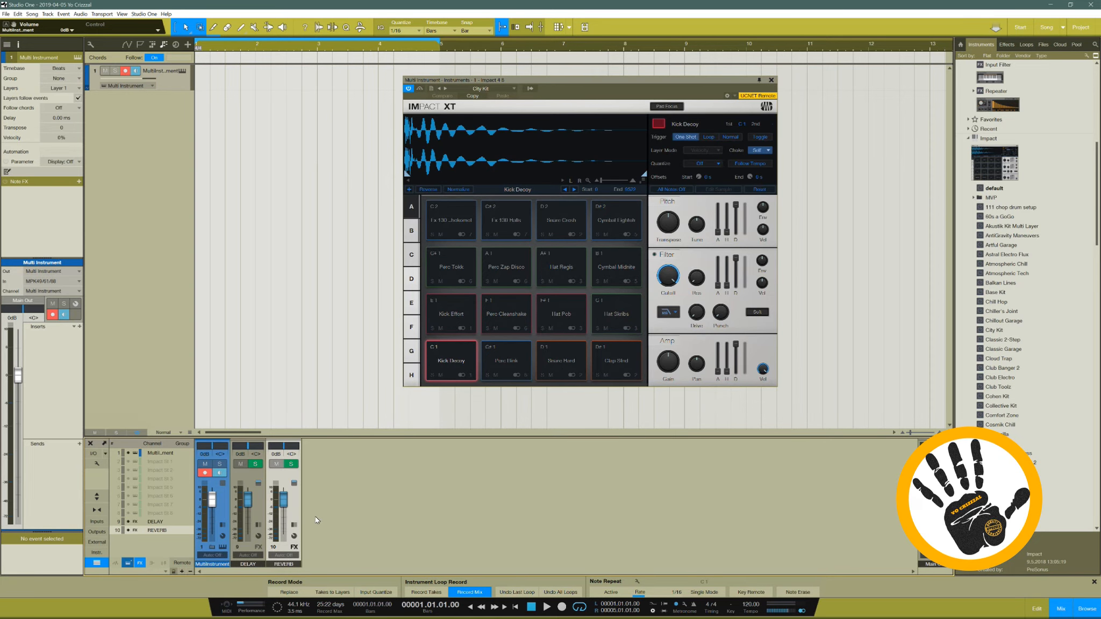
{"action": "left_click", "coordinate": [294, 536]}
{"action": "left_click", "coordinate": [295, 536]}
Compare the pads in Impact XT's banks A and B, ending on bank A.
{"action": "left_click", "coordinate": [413, 212]}
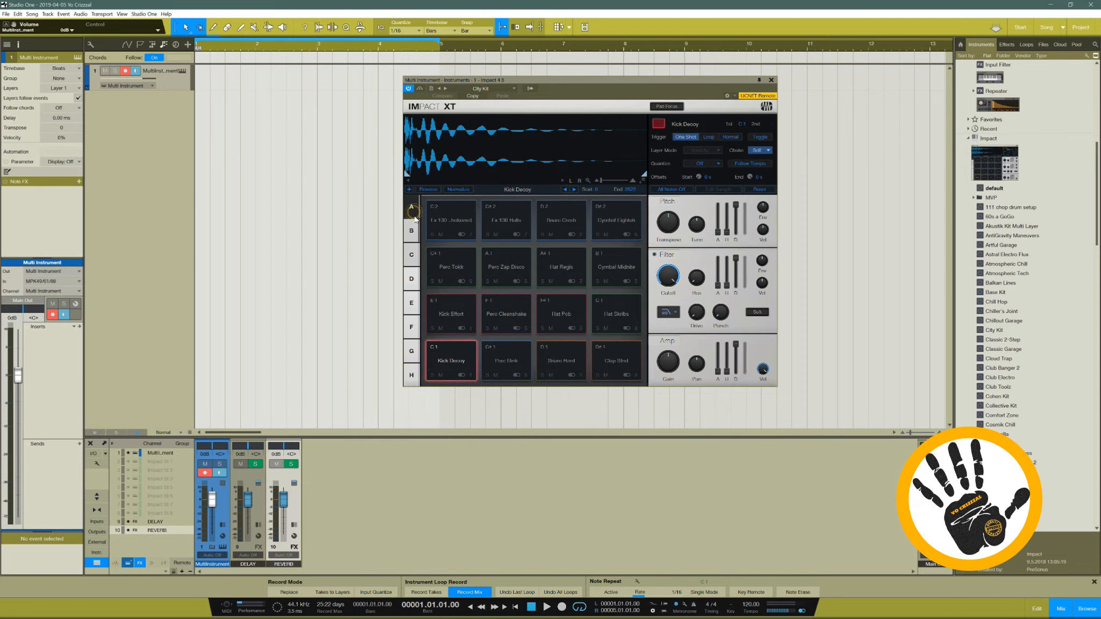
{"action": "left_click", "coordinate": [412, 230]}
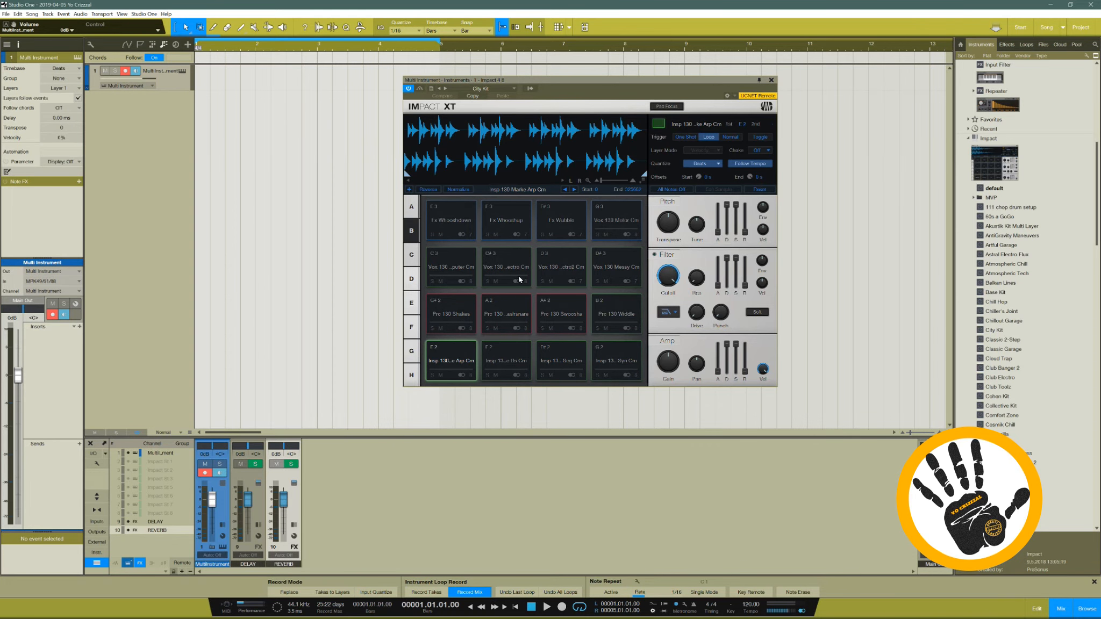
{"action": "left_click", "coordinate": [415, 213]}
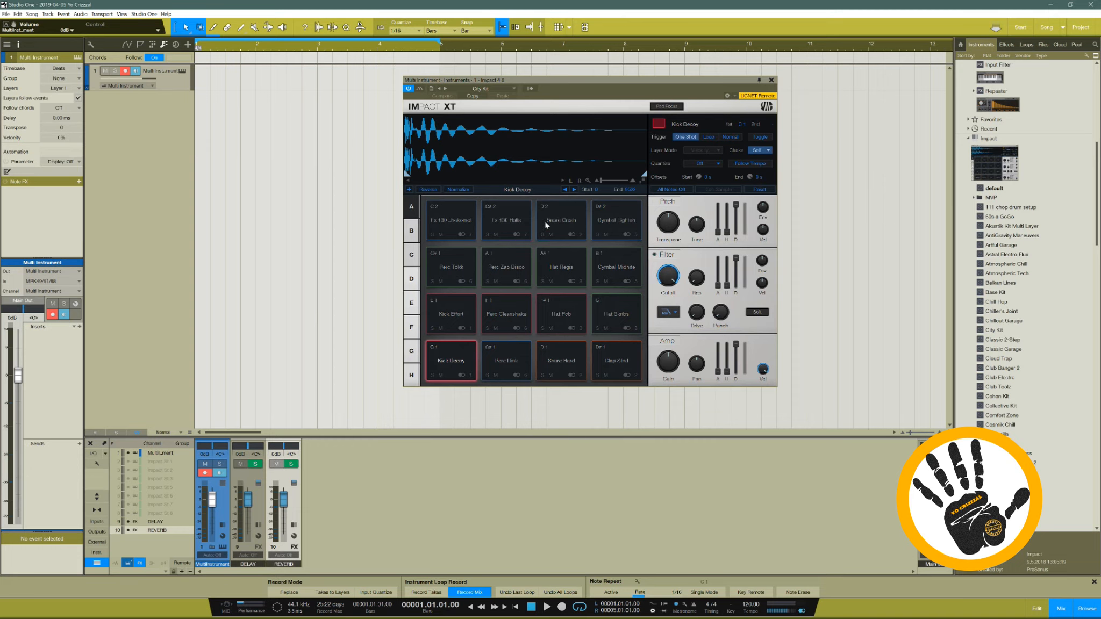
{"action": "left_click", "coordinate": [412, 230]}
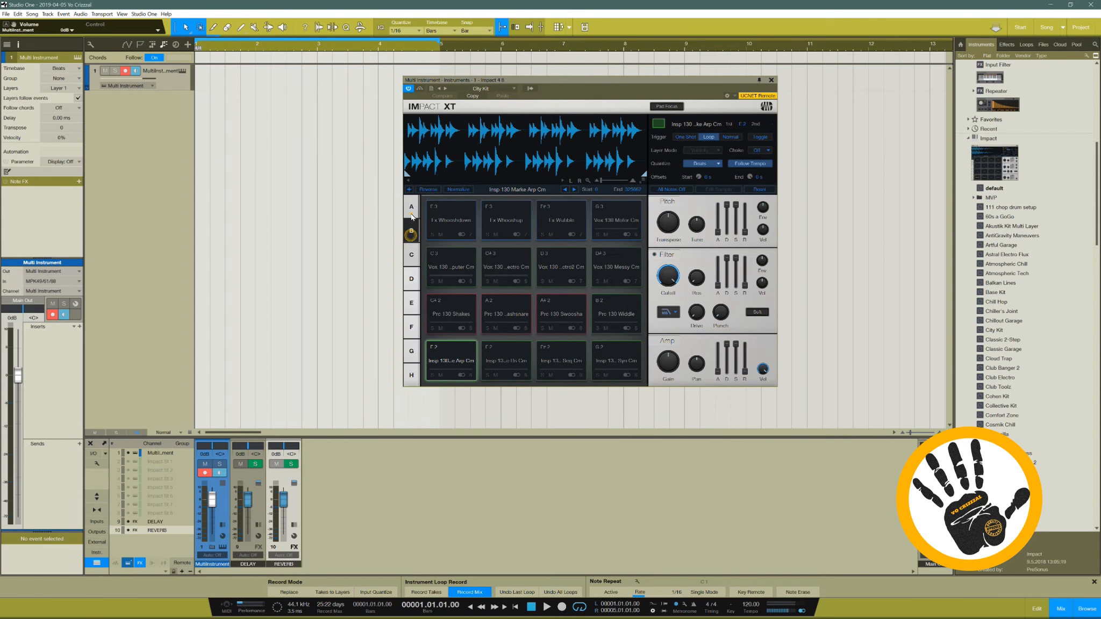
{"action": "left_click", "coordinate": [412, 215]}
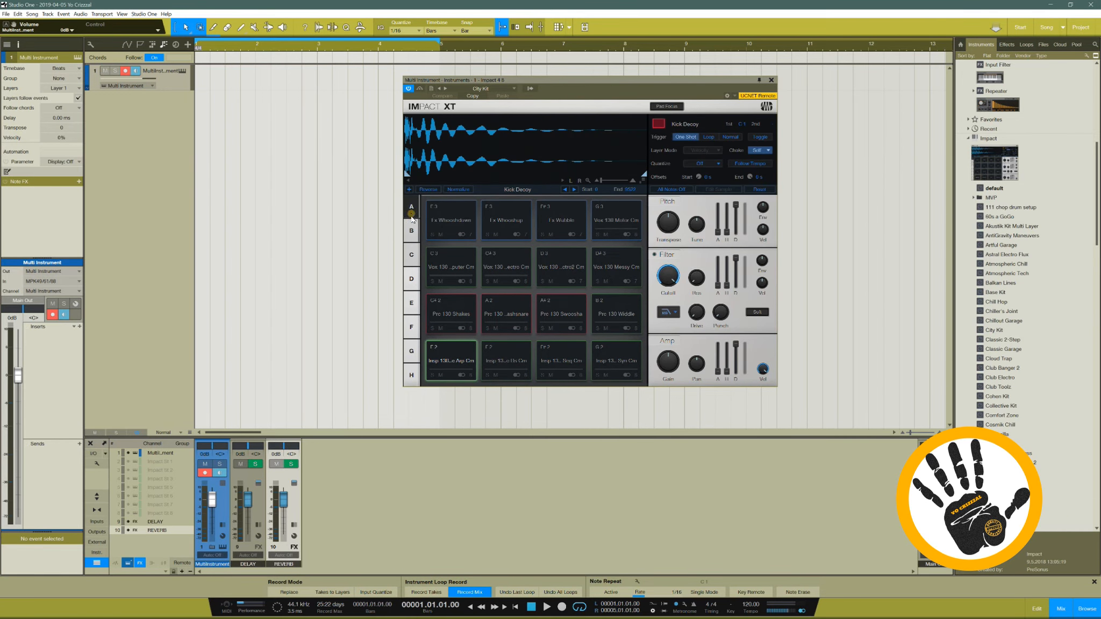
Expand the nested Impact channels in the console and audition the bank A pads to see which output each one feeds.
{"action": "left_click", "coordinate": [213, 547]}
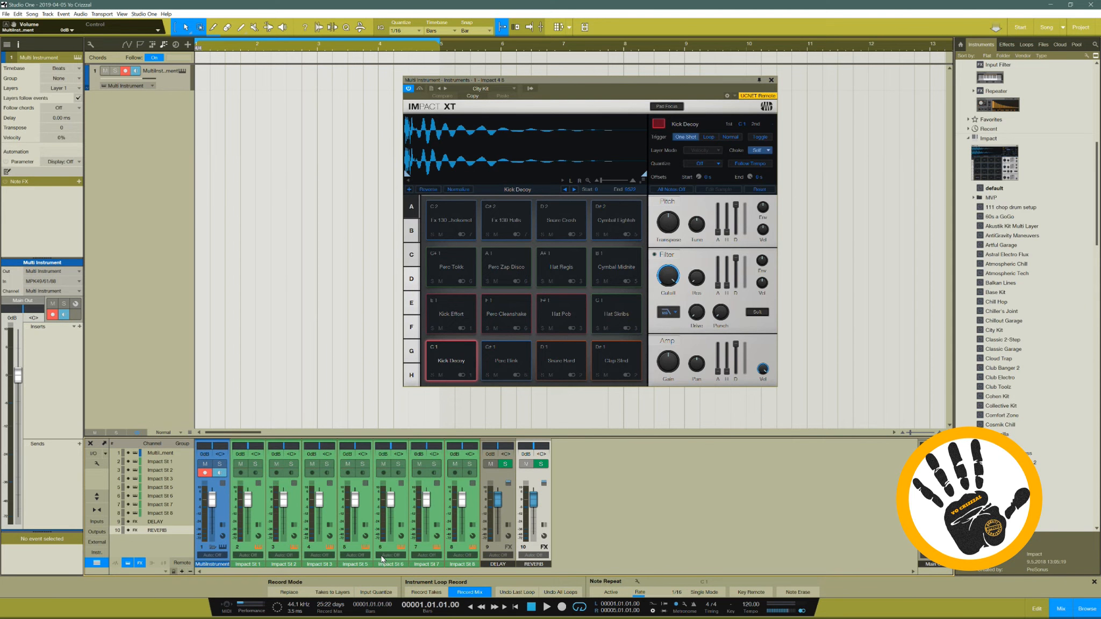
{"action": "left_click", "coordinate": [462, 364]}
{"action": "left_click", "coordinate": [490, 360]}
{"action": "left_click", "coordinate": [573, 357]}
{"action": "left_click", "coordinate": [606, 357]}
{"action": "left_click", "coordinate": [454, 315]}
{"action": "left_click", "coordinate": [505, 318]}
{"action": "left_click", "coordinate": [545, 314]}
{"action": "left_click", "coordinate": [609, 268]}
{"action": "left_click", "coordinate": [563, 265]}
{"action": "left_click", "coordinate": [489, 261]}
{"action": "left_click", "coordinate": [465, 231]}
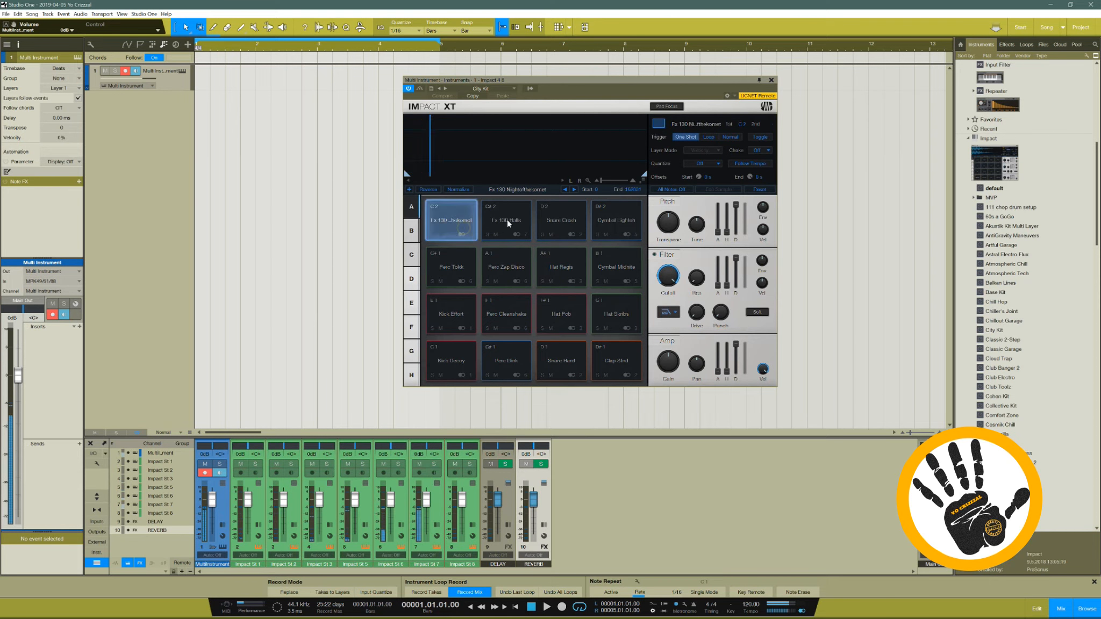
{"action": "left_click", "coordinate": [506, 219]}
{"action": "left_click", "coordinate": [558, 217]}
{"action": "left_click", "coordinate": [601, 224]}
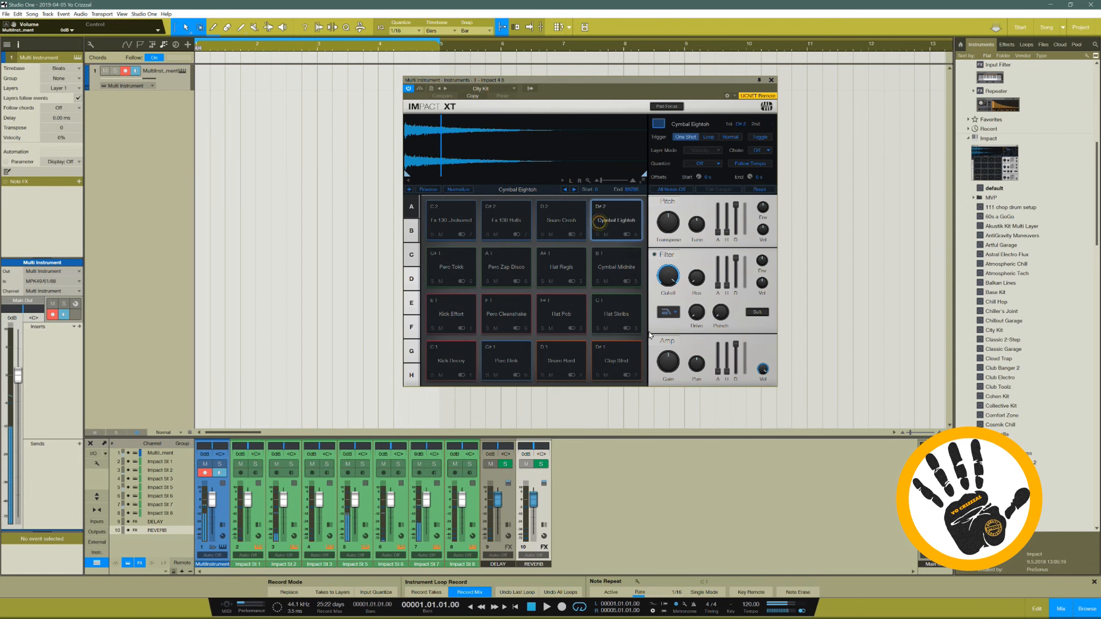
Select the Impact St 8 channel and audition the bank A pads again, from Kick Decay up to the Fx 130 pads.
{"action": "right_click", "coordinate": [472, 505]}
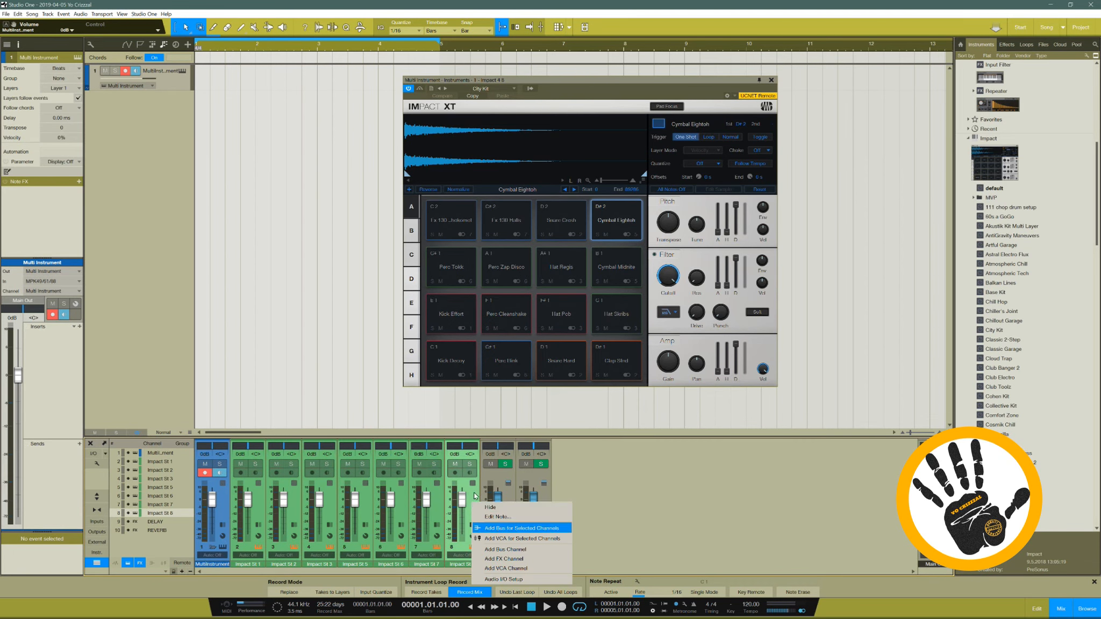
{"action": "left_click", "coordinate": [475, 502]}
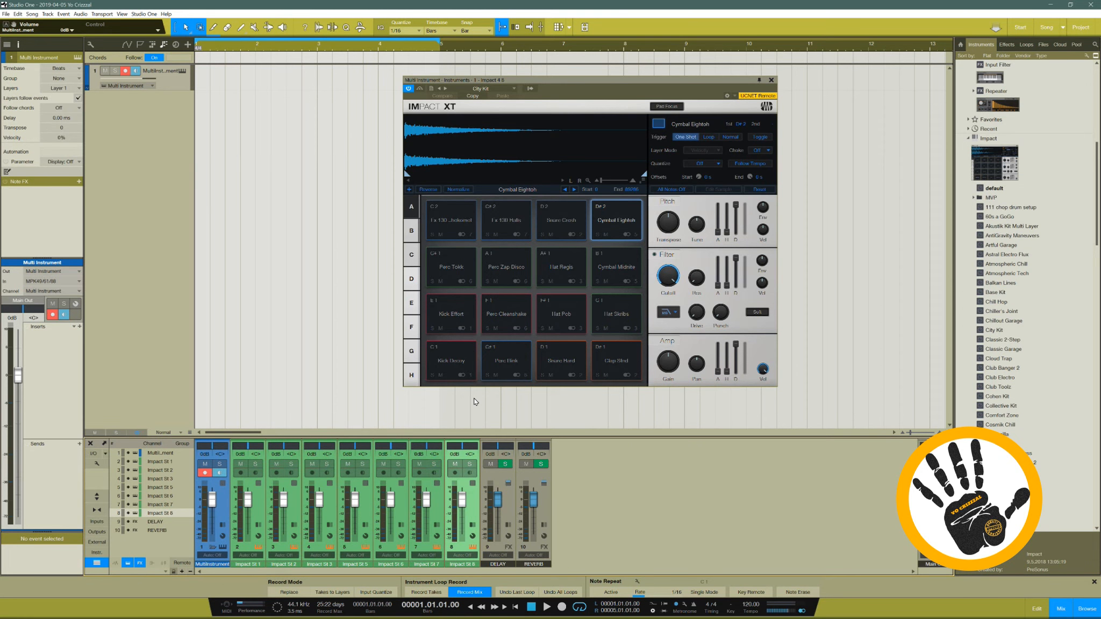
{"action": "left_click", "coordinate": [453, 365]}
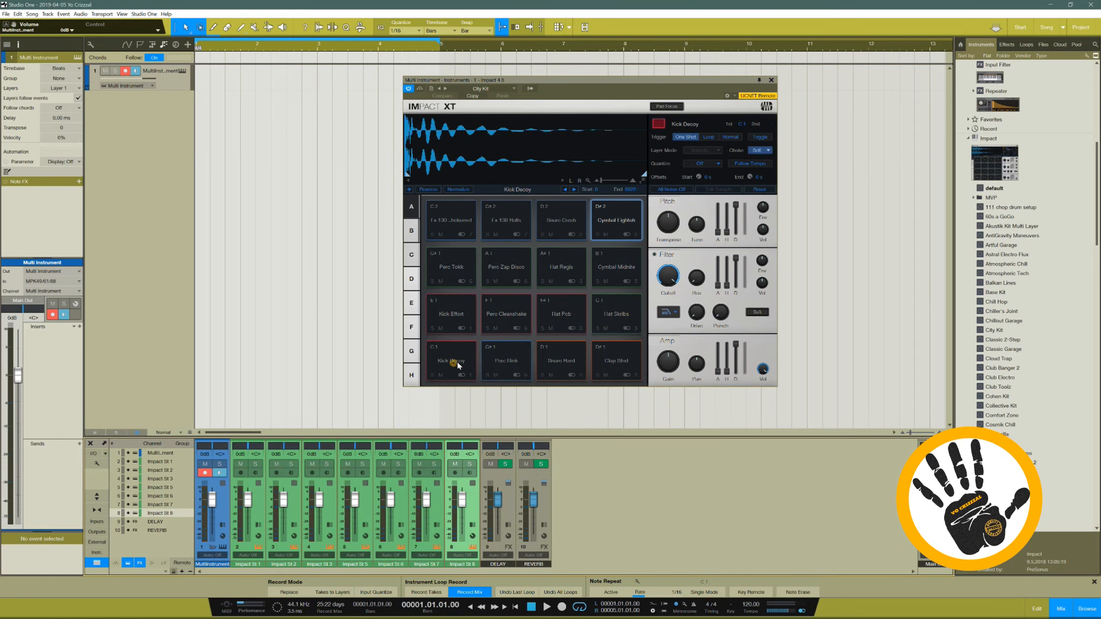
{"action": "left_click", "coordinate": [497, 360]}
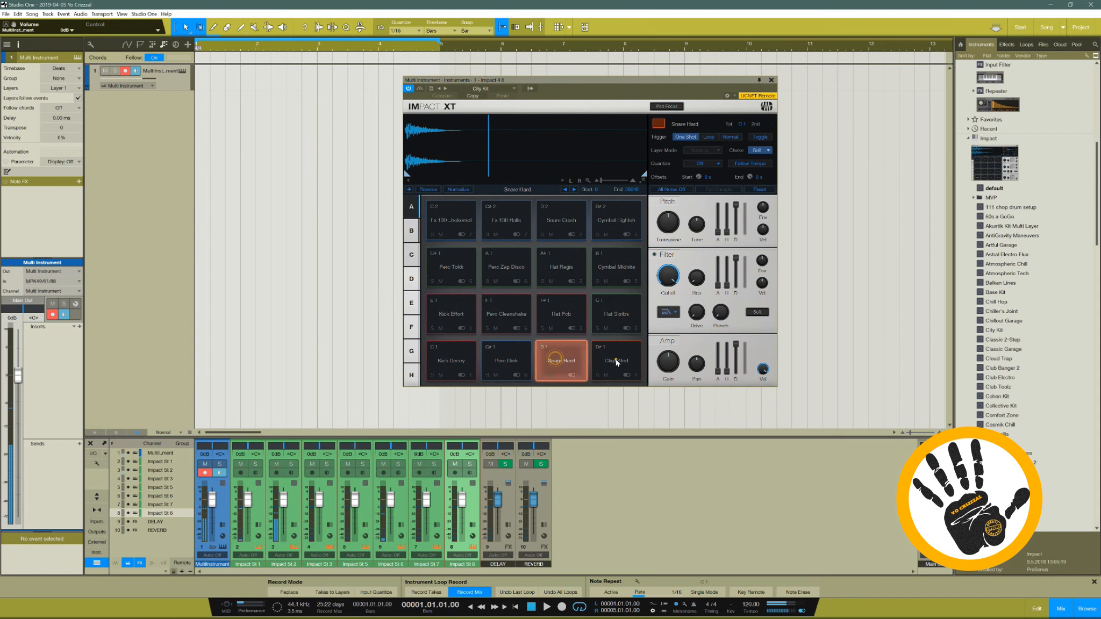
{"action": "left_click", "coordinate": [598, 312]}
{"action": "left_click", "coordinate": [572, 317]}
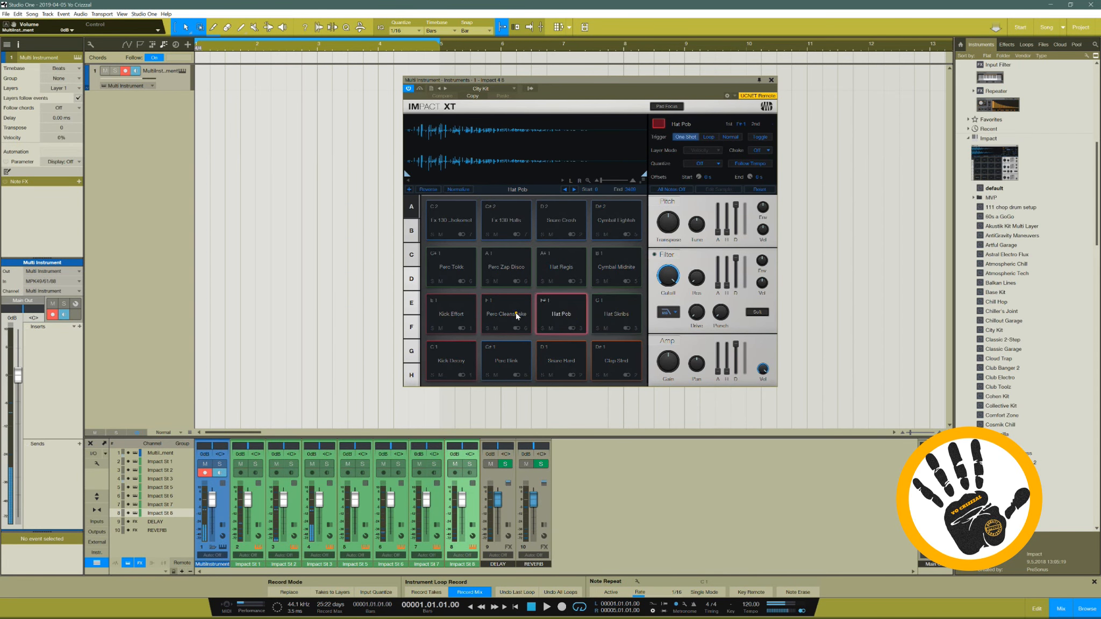
{"action": "left_click", "coordinate": [484, 311]}
{"action": "left_click", "coordinate": [451, 314]}
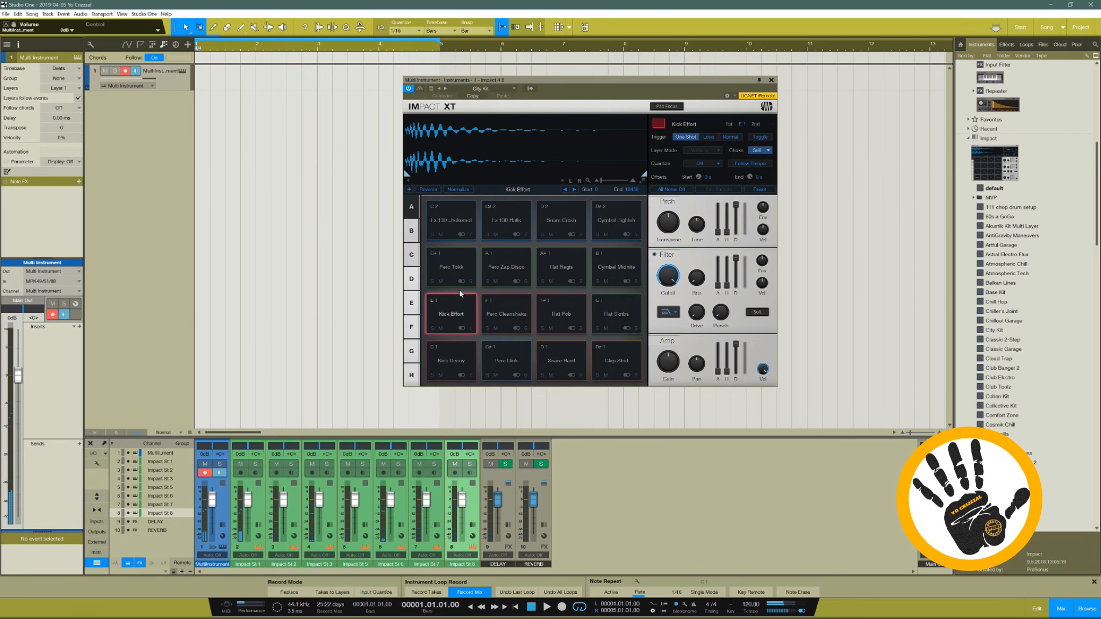
{"action": "left_click", "coordinate": [452, 308]}
{"action": "left_click", "coordinate": [458, 274]}
{"action": "left_click", "coordinate": [507, 268]}
{"action": "left_click", "coordinate": [554, 267]}
{"action": "left_click", "coordinate": [610, 263]}
{"action": "left_click", "coordinate": [618, 222]}
{"action": "left_click", "coordinate": [574, 221]}
{"action": "left_click", "coordinate": [491, 222]}
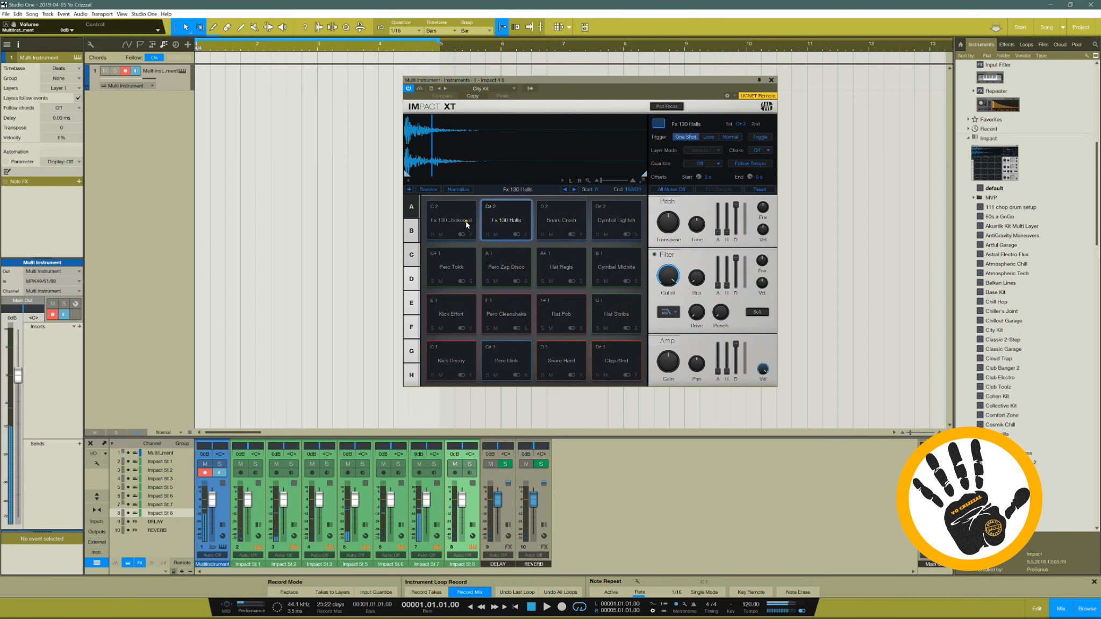
{"action": "left_click", "coordinate": [465, 220]}
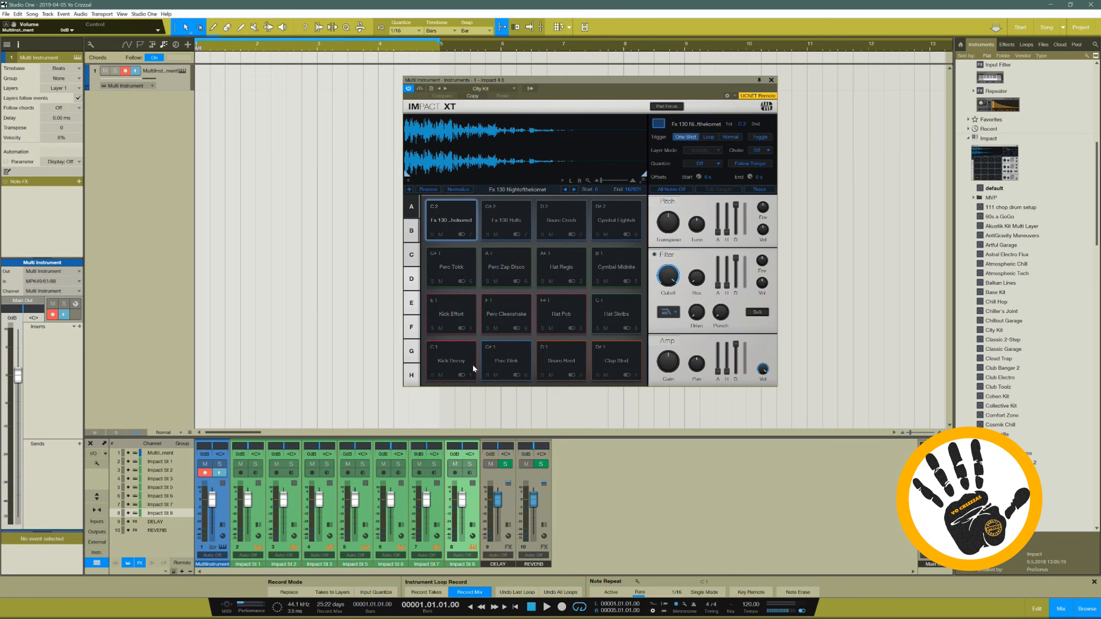
Audition the kick, percussion, hat, cymbal, snare and Fx pads once more, starting at Kick Decay and finishing on Hat Regis.
{"action": "left_click", "coordinate": [453, 358]}
{"action": "left_click", "coordinate": [460, 320]}
{"action": "left_click", "coordinate": [502, 314]}
{"action": "left_click", "coordinate": [561, 314]}
{"action": "left_click", "coordinate": [616, 269]}
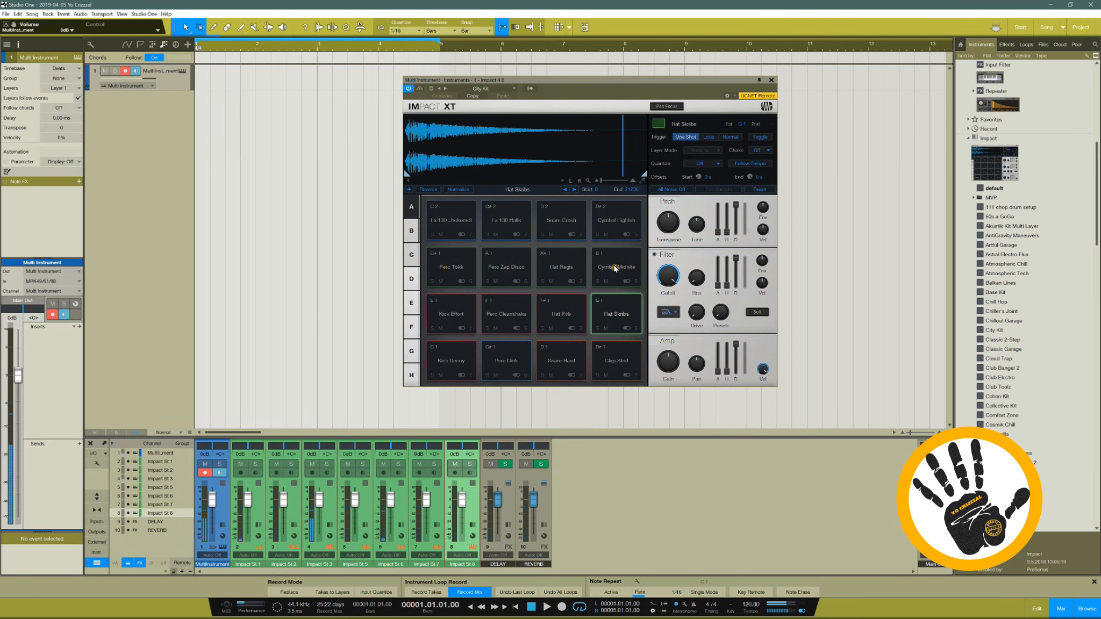
{"action": "left_click", "coordinate": [616, 219]}
{"action": "left_click", "coordinate": [566, 220]}
{"action": "left_click", "coordinate": [503, 220]}
{"action": "left_click", "coordinate": [455, 220]}
{"action": "left_click", "coordinate": [453, 262]}
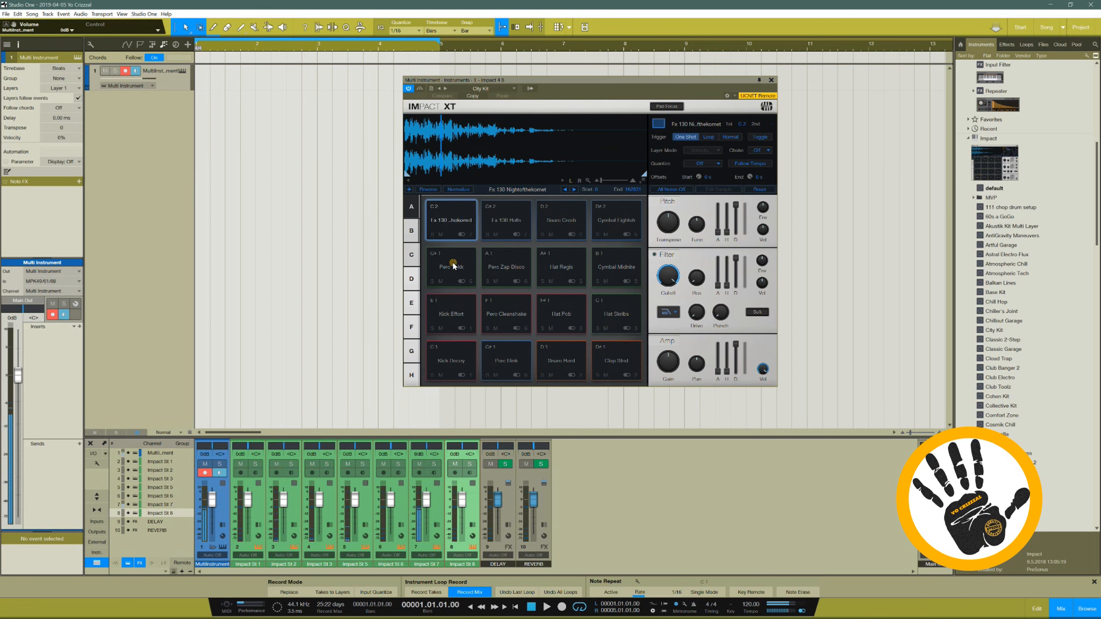
{"action": "left_click", "coordinate": [491, 266]}
{"action": "left_click", "coordinate": [549, 265]}
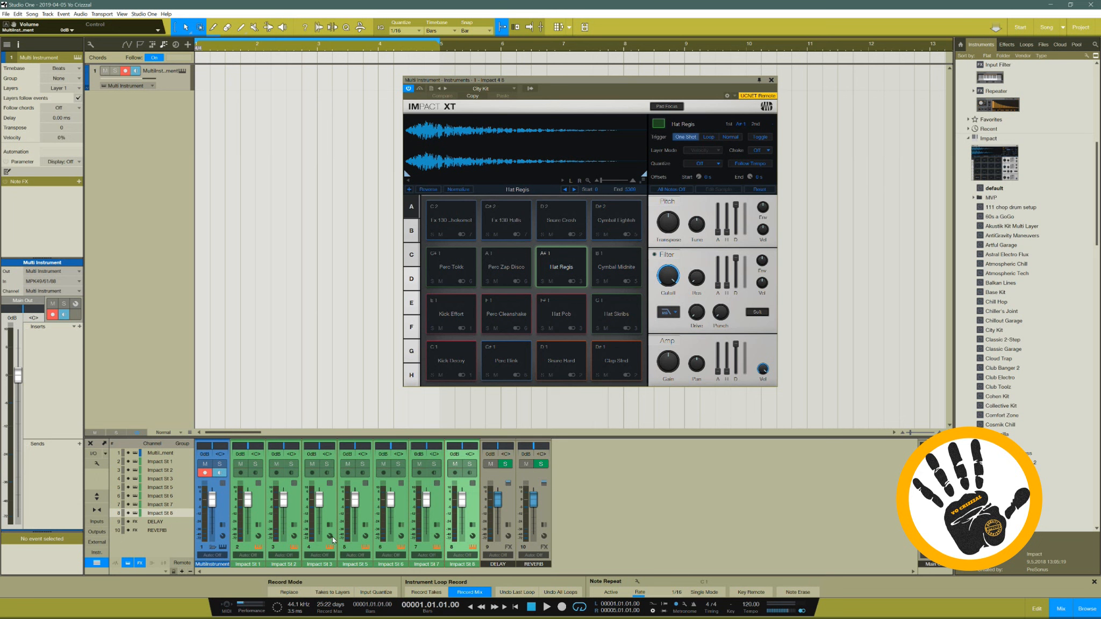
Collapse the Multi Instrument's nested Impact channels and select the DELAY and REVERB channels in turn.
{"action": "left_click", "coordinate": [215, 548]}
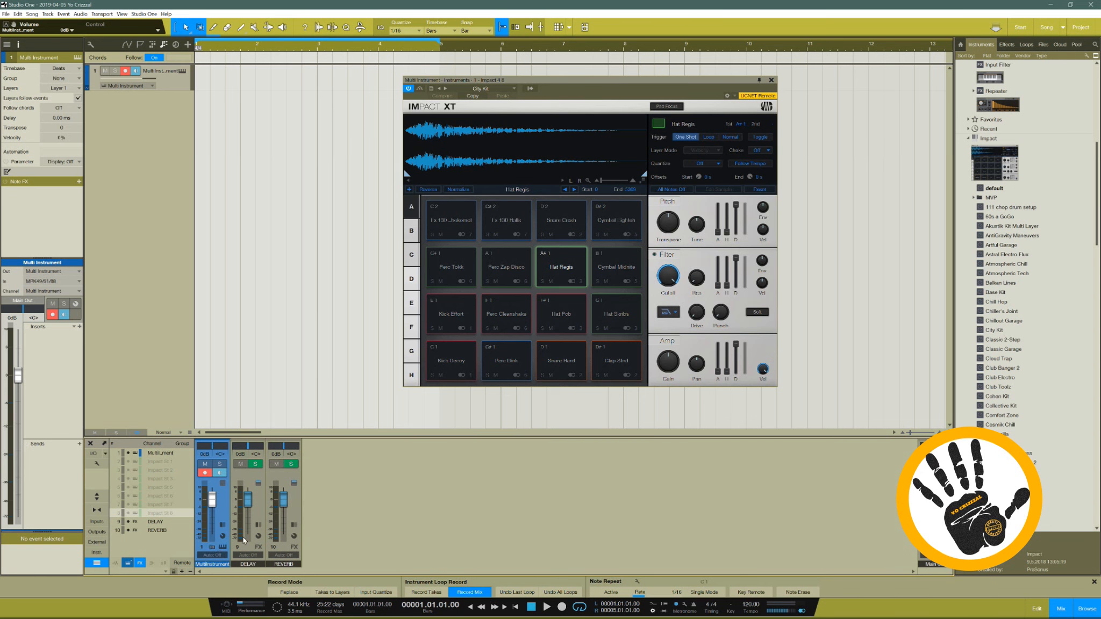
{"action": "left_click", "coordinate": [255, 511]}
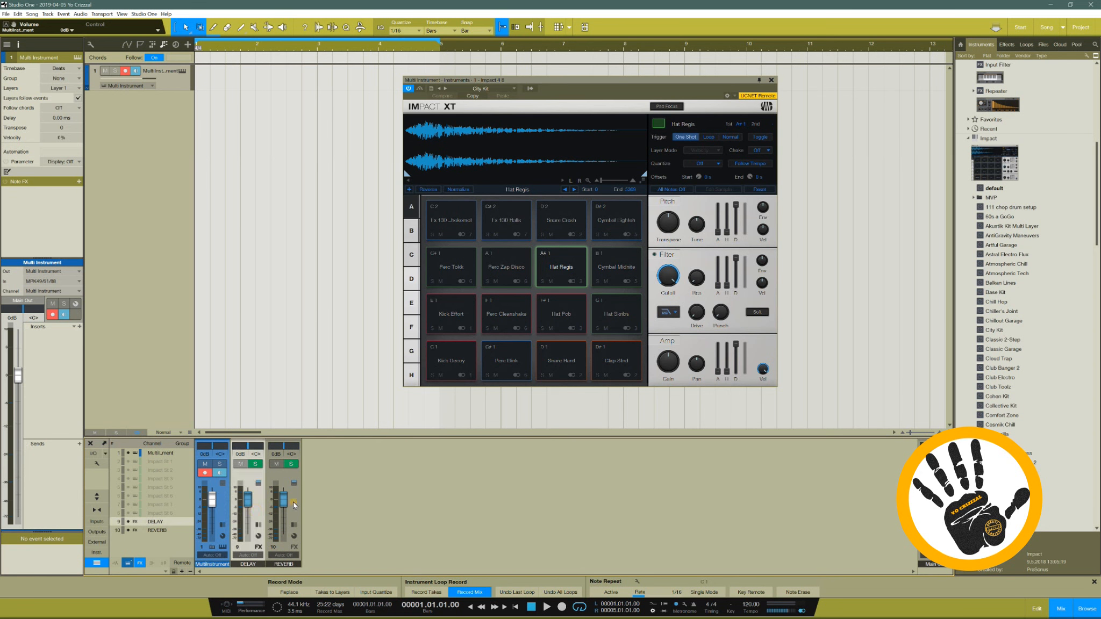
{"action": "left_click", "coordinate": [293, 502]}
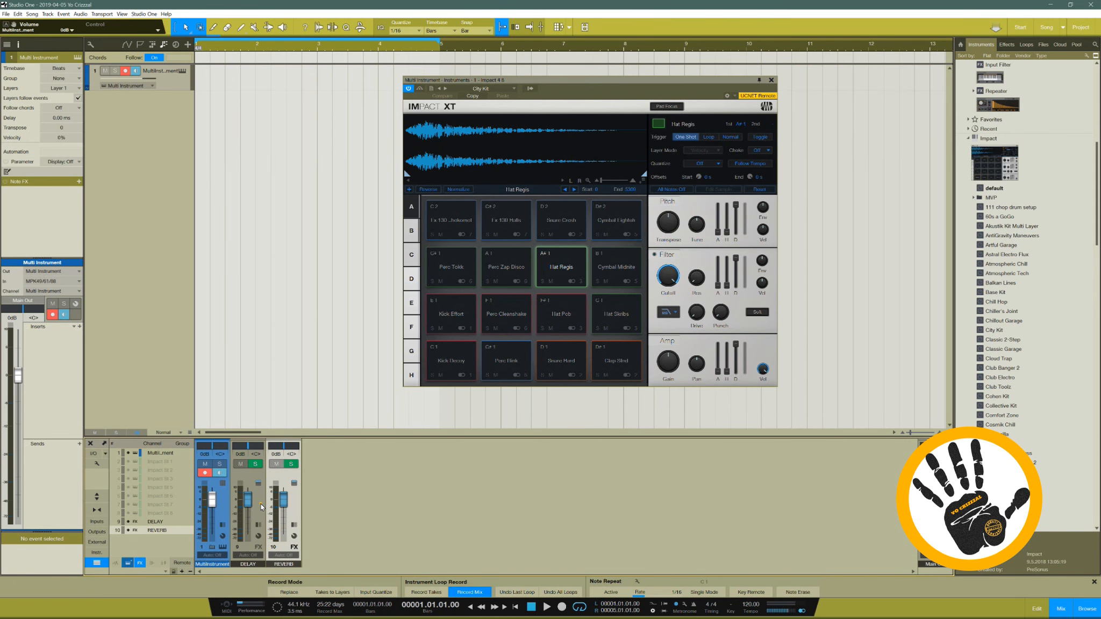